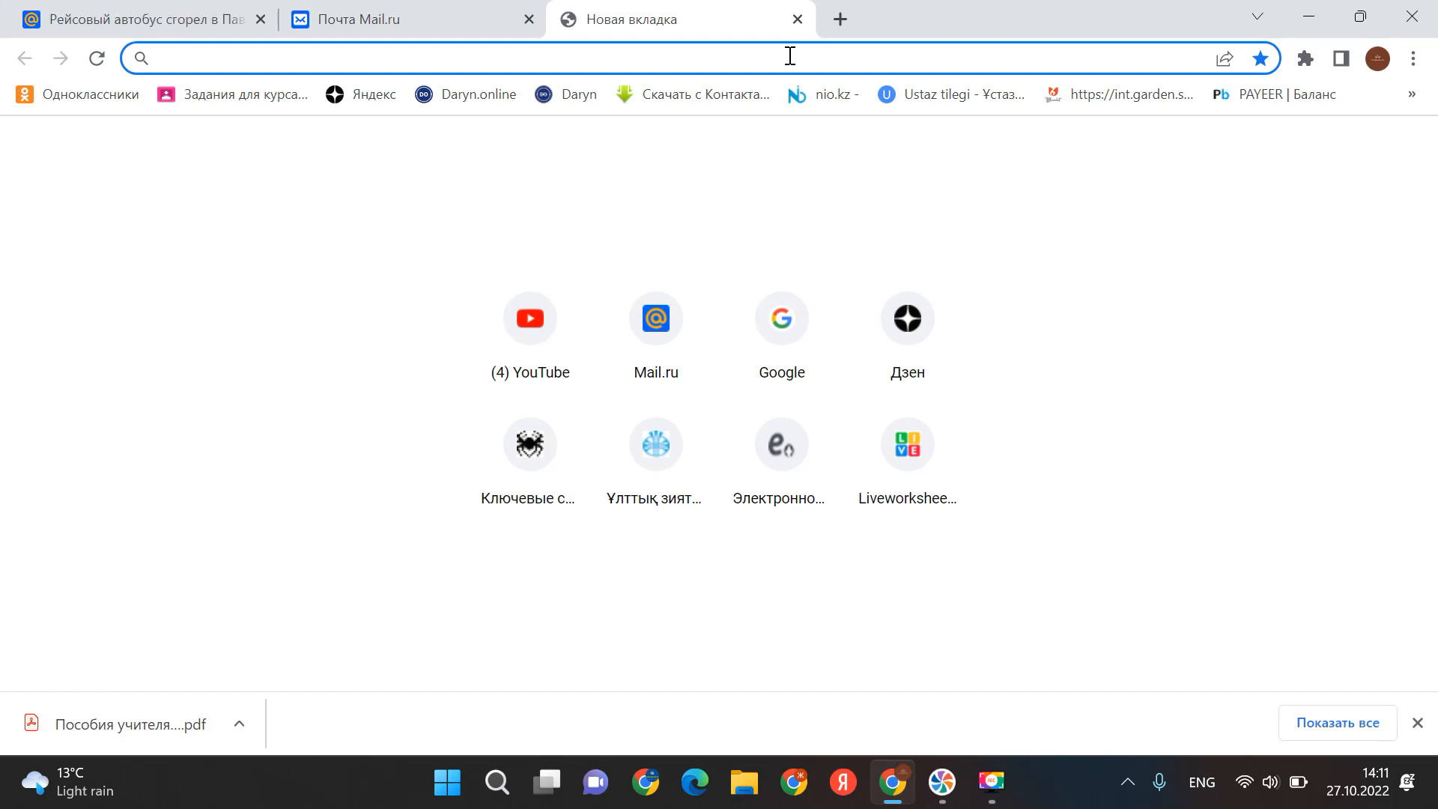
- Load the kazpatent.kz website in Chrome using the address bar autocomplete
{"action": "type", "text": "kazpatent.kz"}
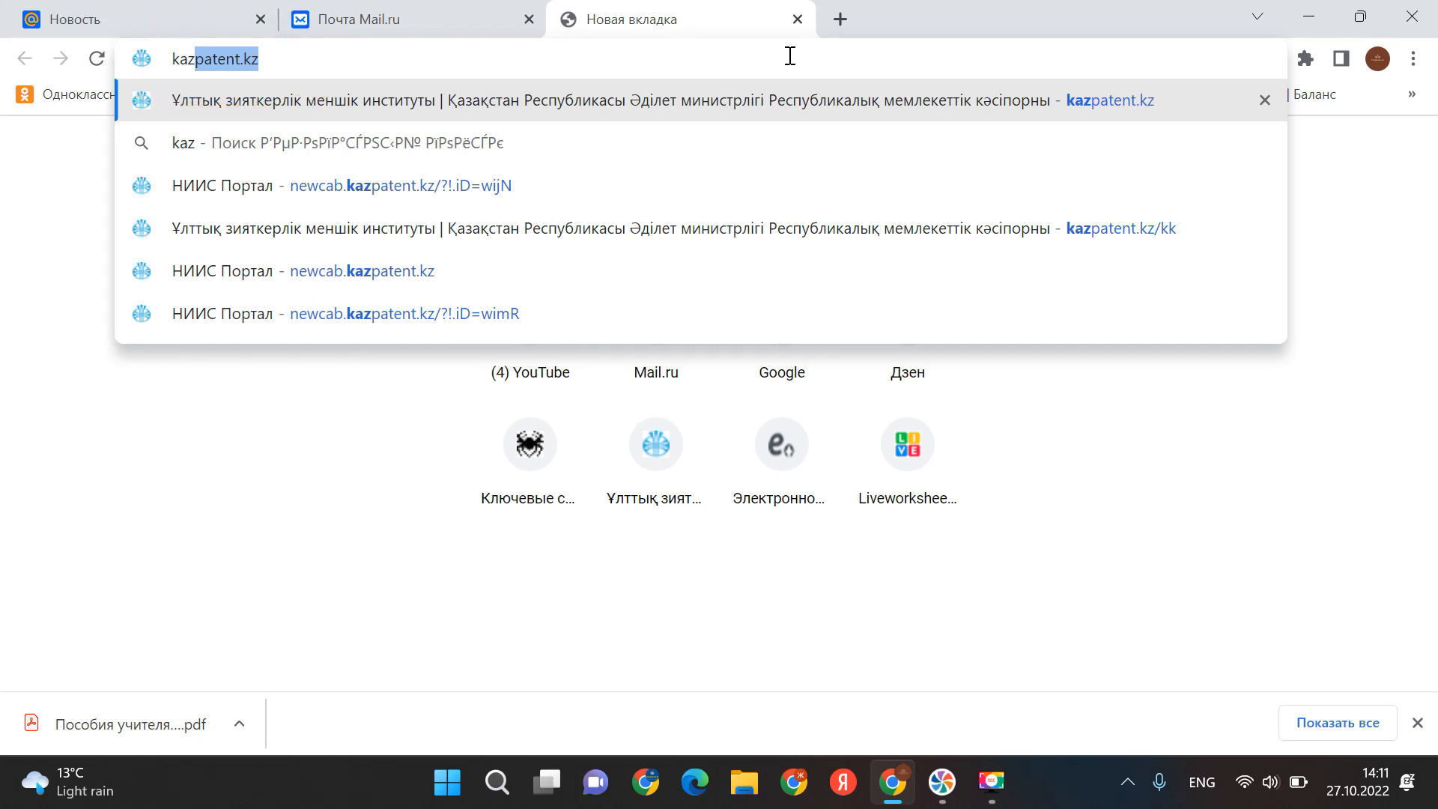
{"action": "key", "text": "Return"}
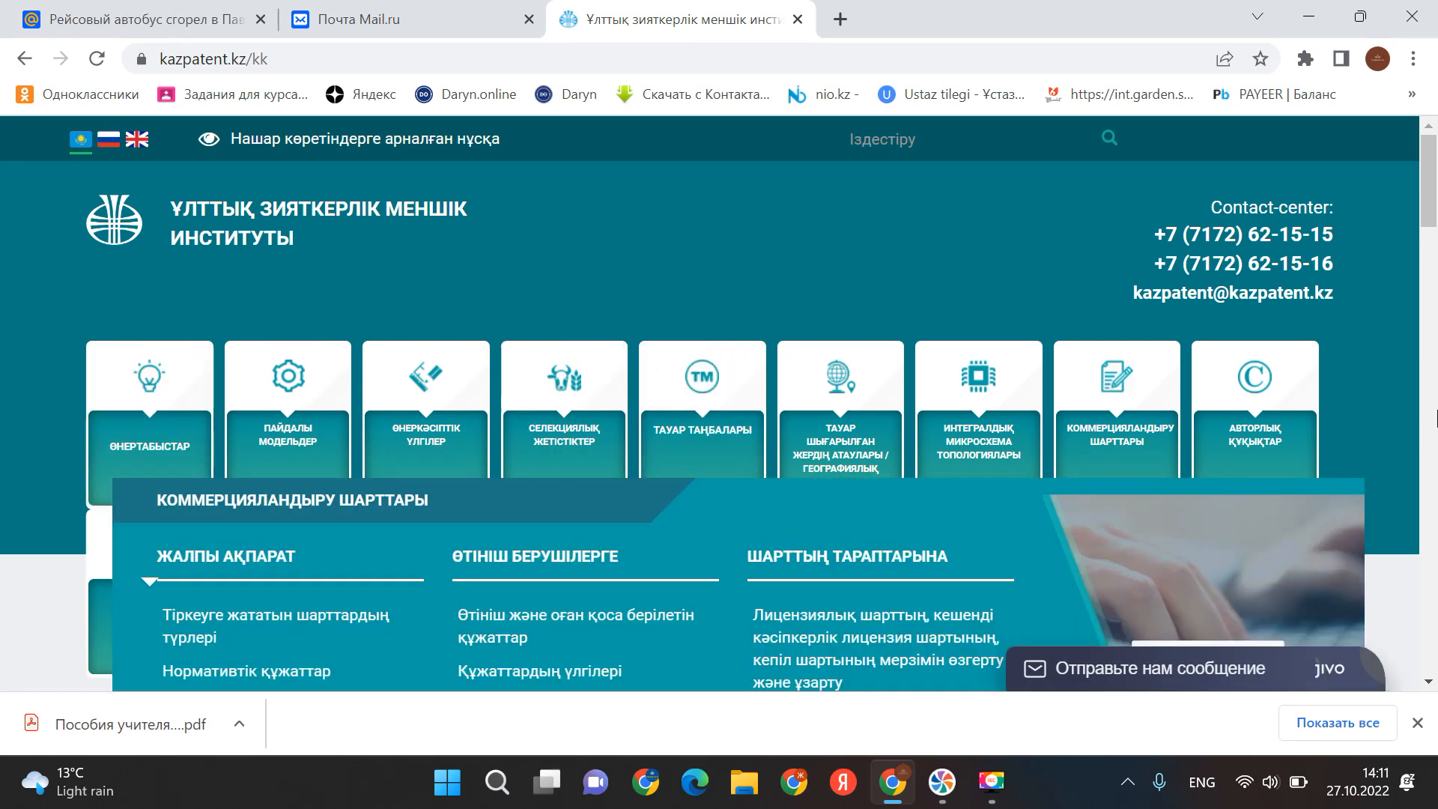
- Follow ОНЛАЙН ӨТІНІМ from the Авторлық құқықтар tile to the personal cabinet login page
{"action": "mouse_move", "coordinate": [1233, 364]}
{"action": "scroll", "coordinate": [1232, 364], "scroll_direction": "down", "scroll_amount": 2}
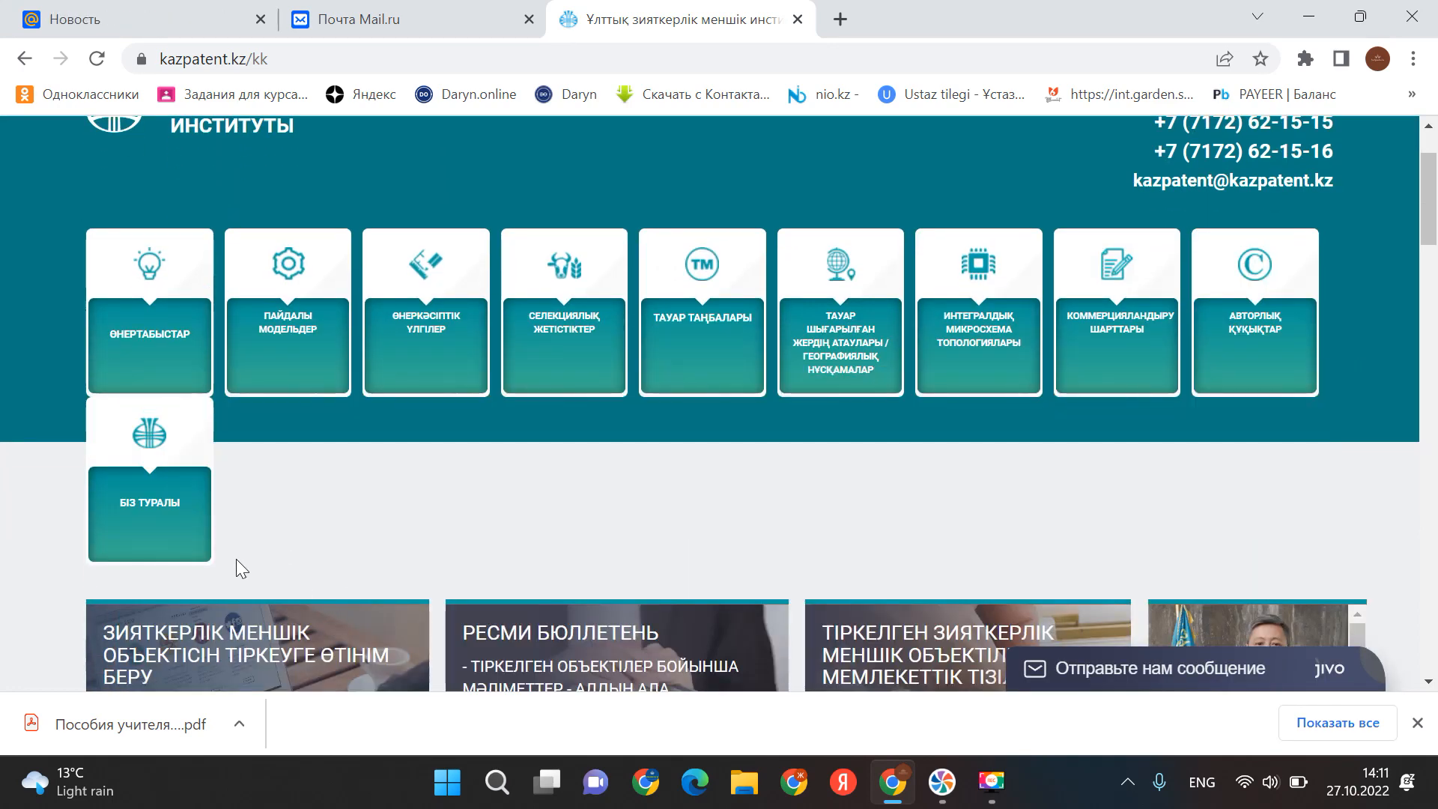
{"action": "mouse_move", "coordinate": [1265, 322]}
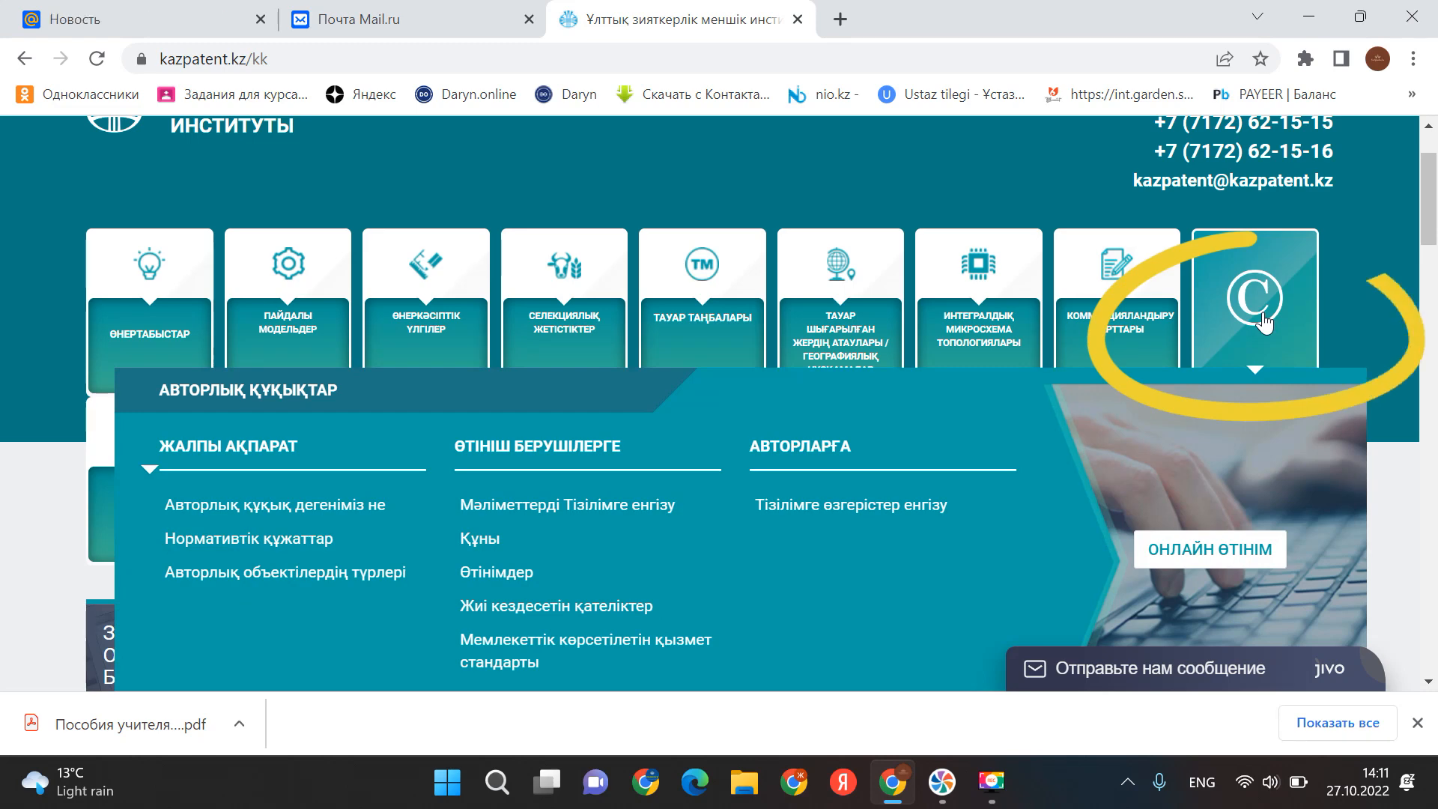
{"action": "left_click", "coordinate": [1214, 553]}
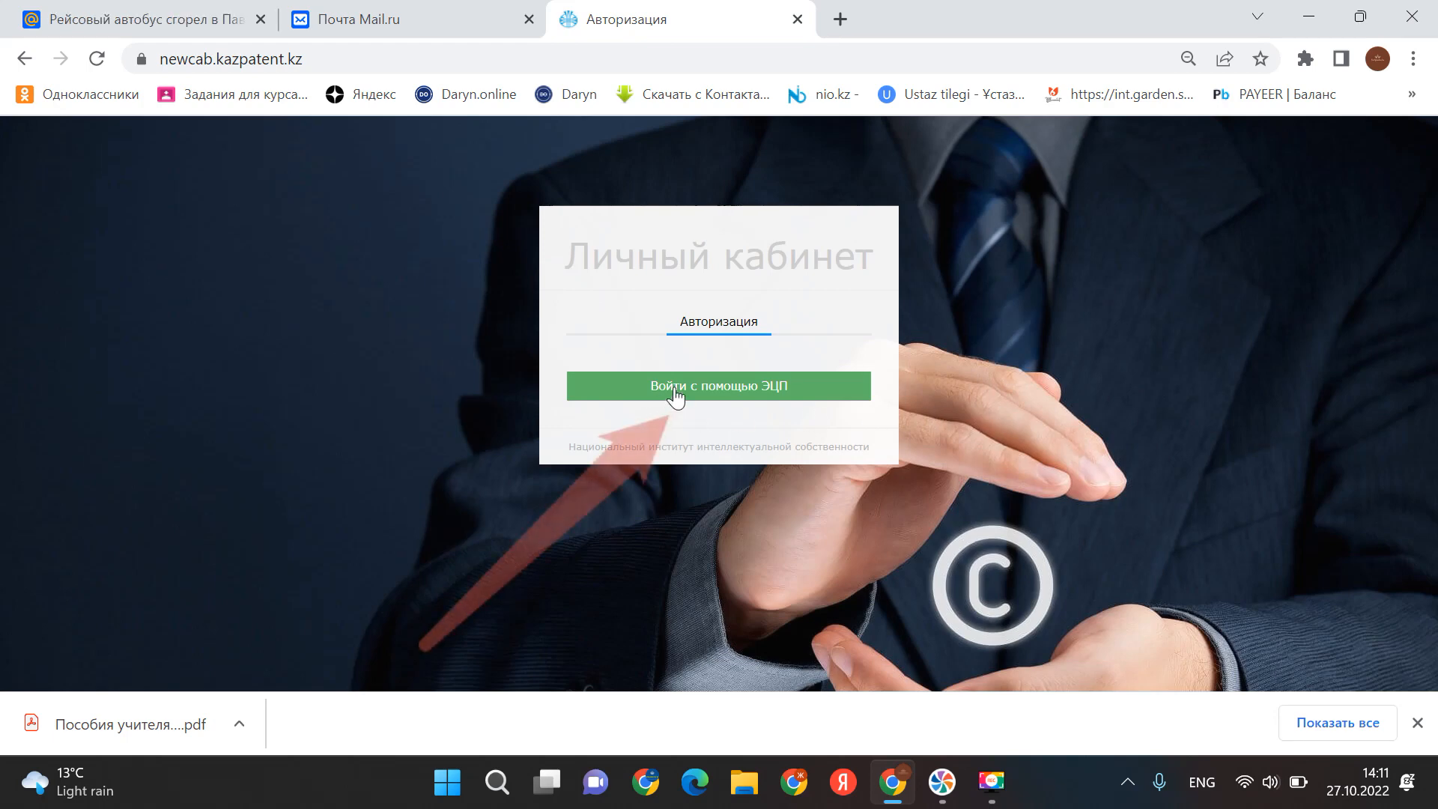
- Choose EDS sign-in and load the AUTH key from the Desktop September 2022 key folder
{"action": "left_click", "coordinate": [676, 389]}
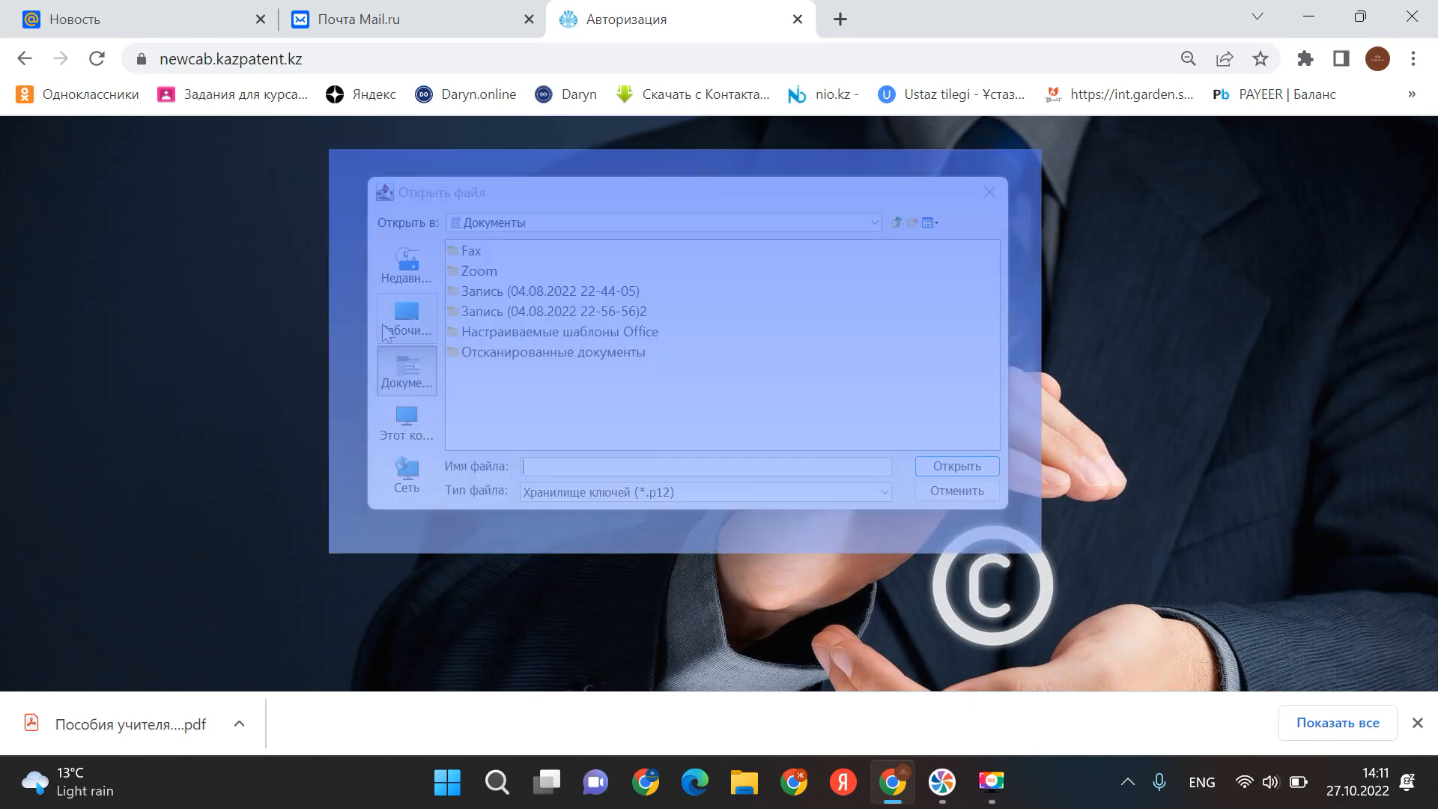
{"action": "left_click", "coordinate": [404, 319]}
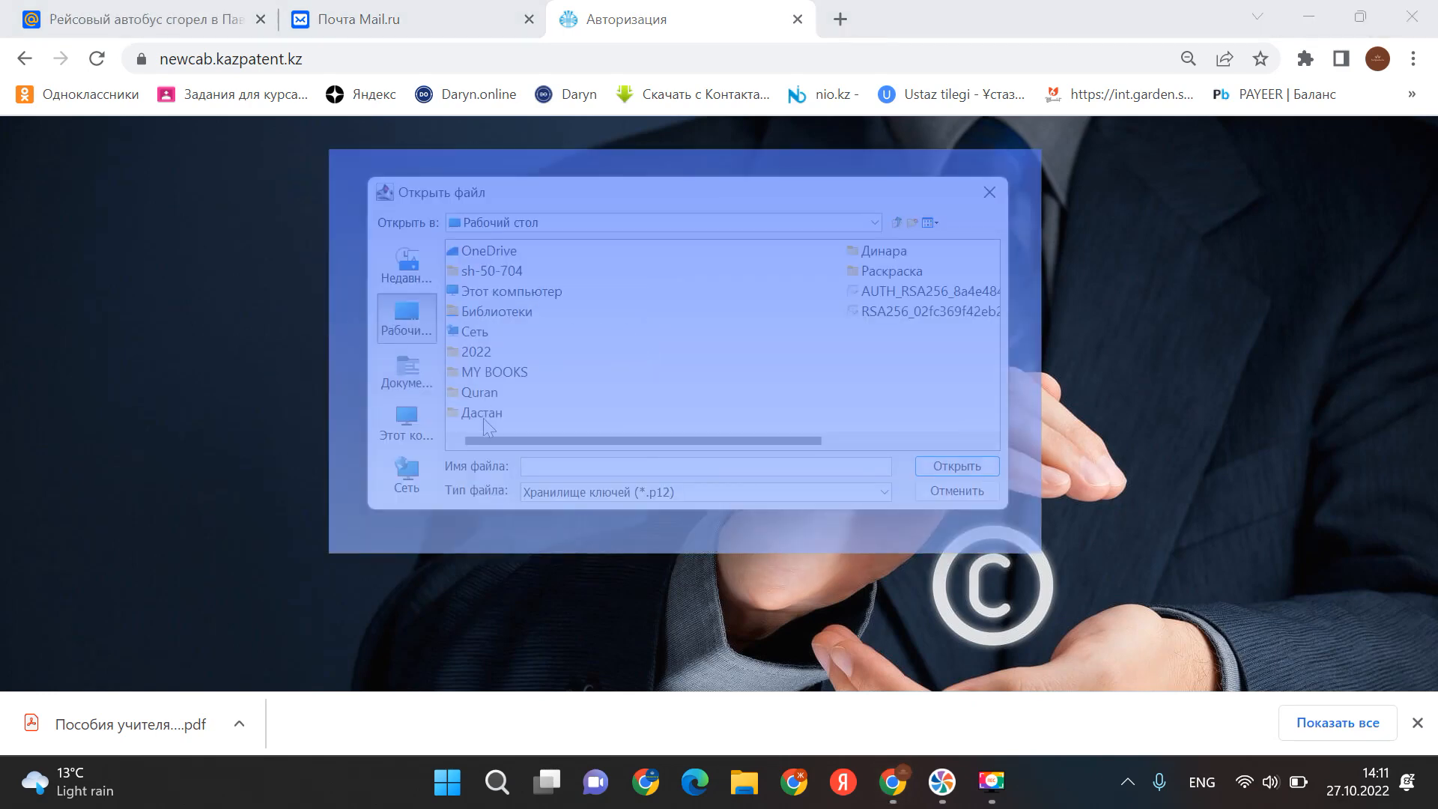
{"action": "left_click", "coordinate": [904, 257]}
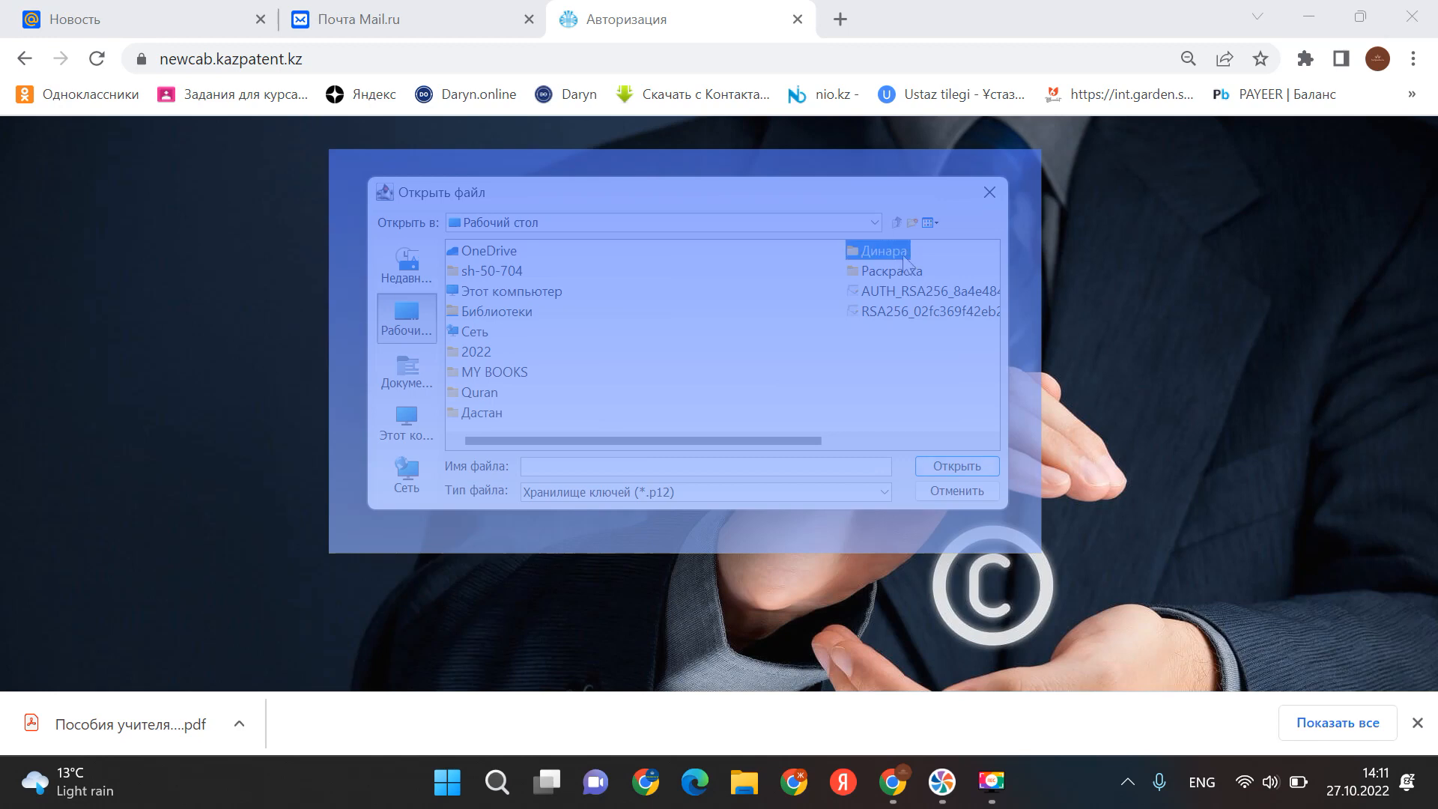
{"action": "double_click", "coordinate": [904, 257]}
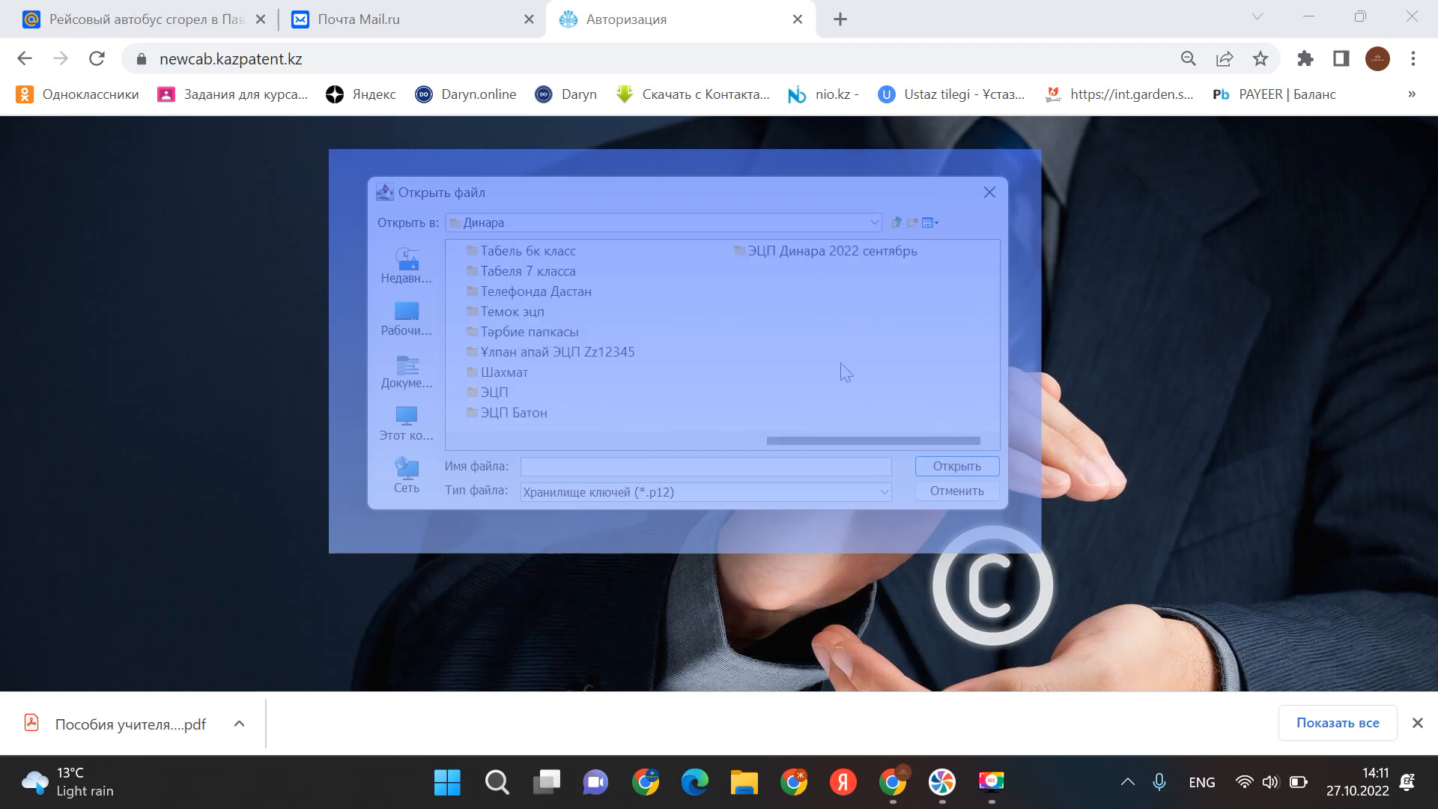
{"action": "left_click", "coordinate": [875, 255]}
{"action": "double_click", "coordinate": [875, 254]}
{"action": "double_click", "coordinate": [763, 253]}
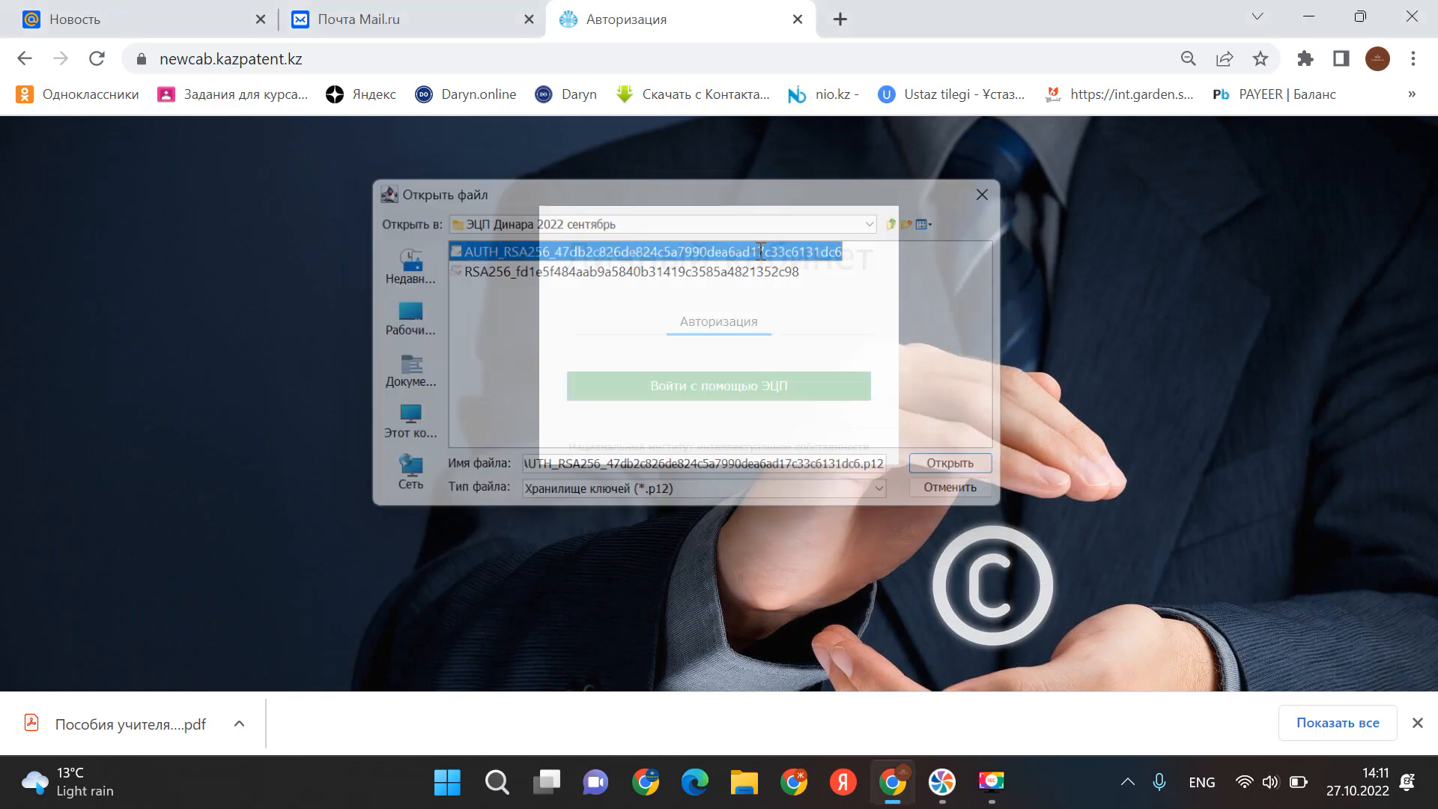
- Unlock the key with its key-store password and send it to log in
{"action": "type", "text": "•••••"}
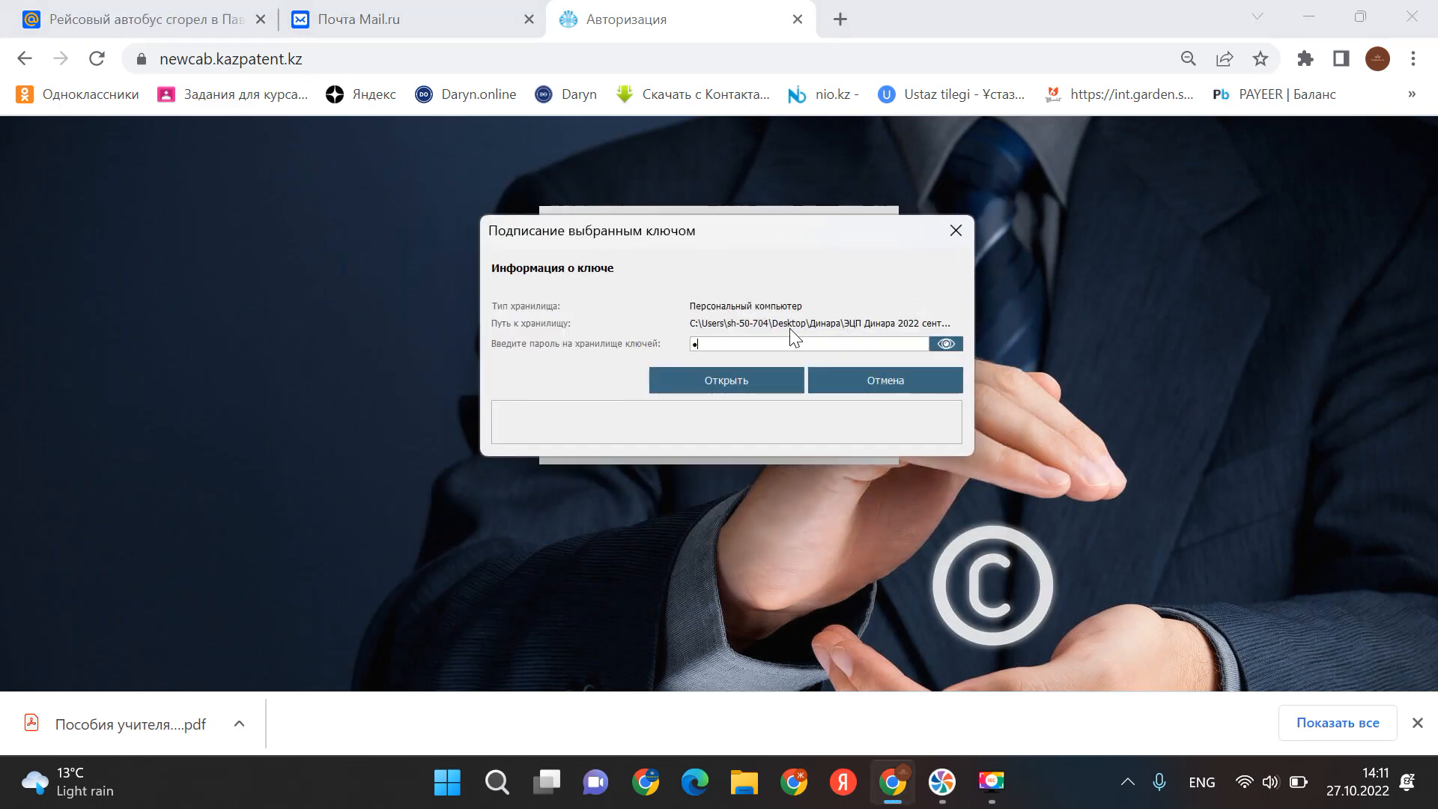
{"action": "type", "text": "•••"}
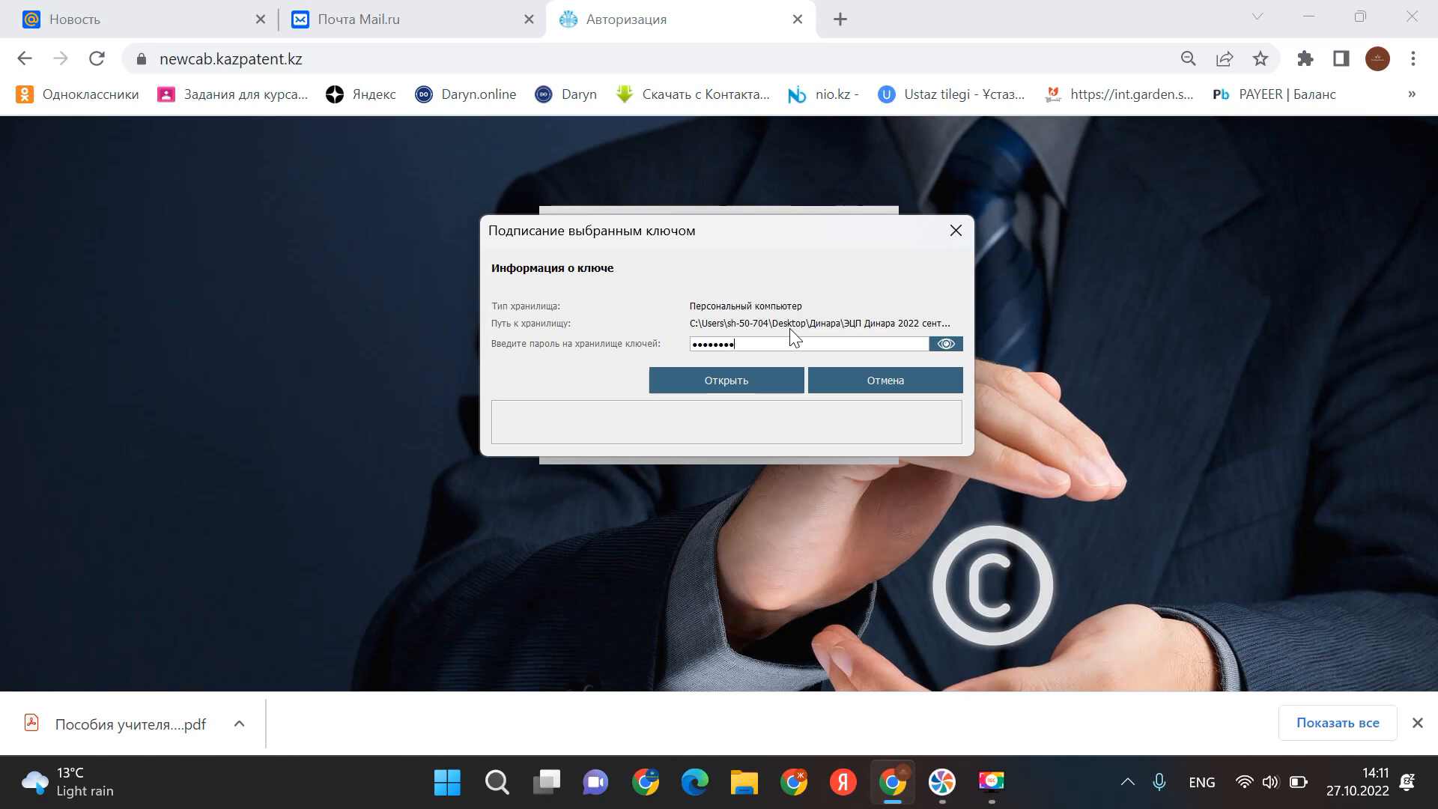
{"action": "key", "text": "Return"}
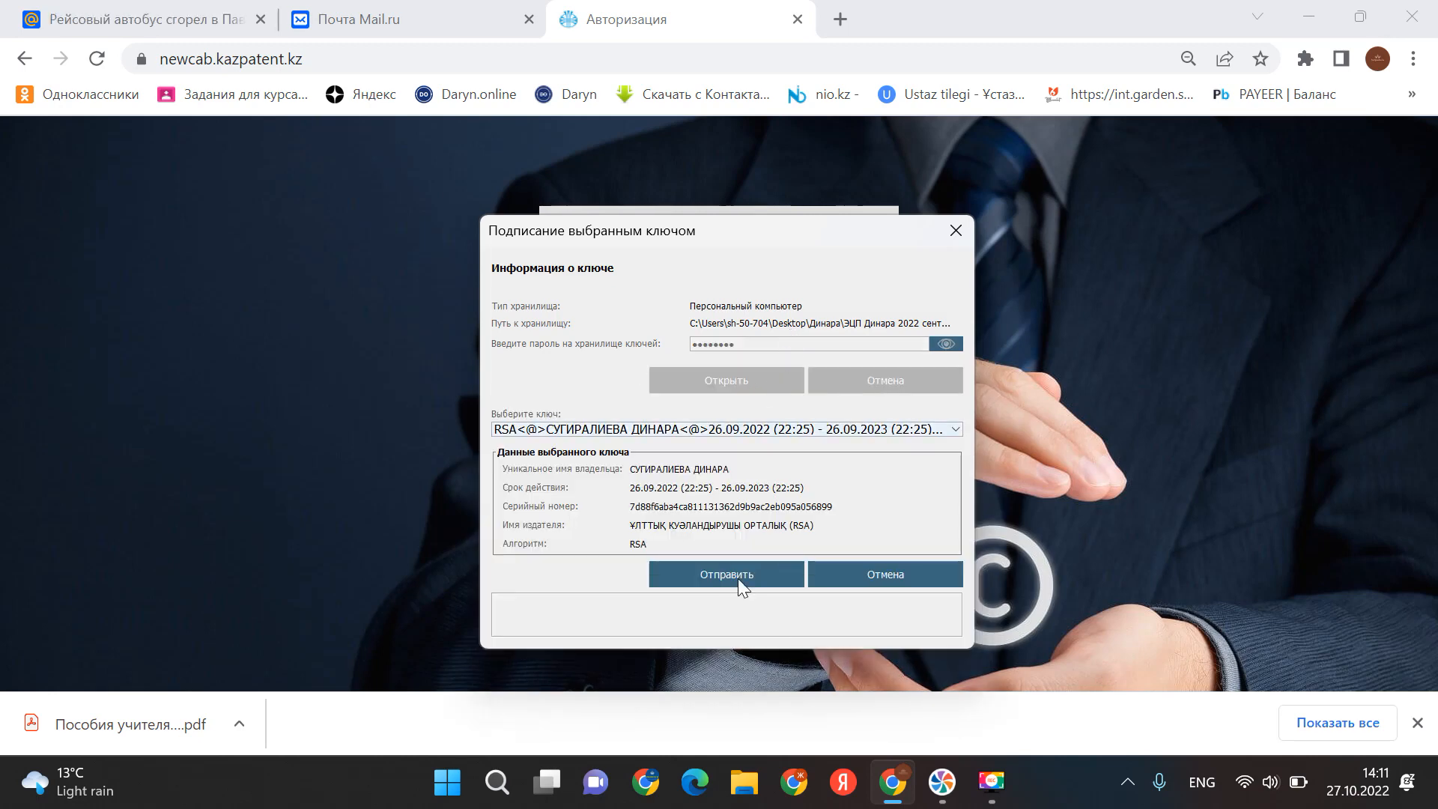
{"action": "left_click", "coordinate": [727, 574]}
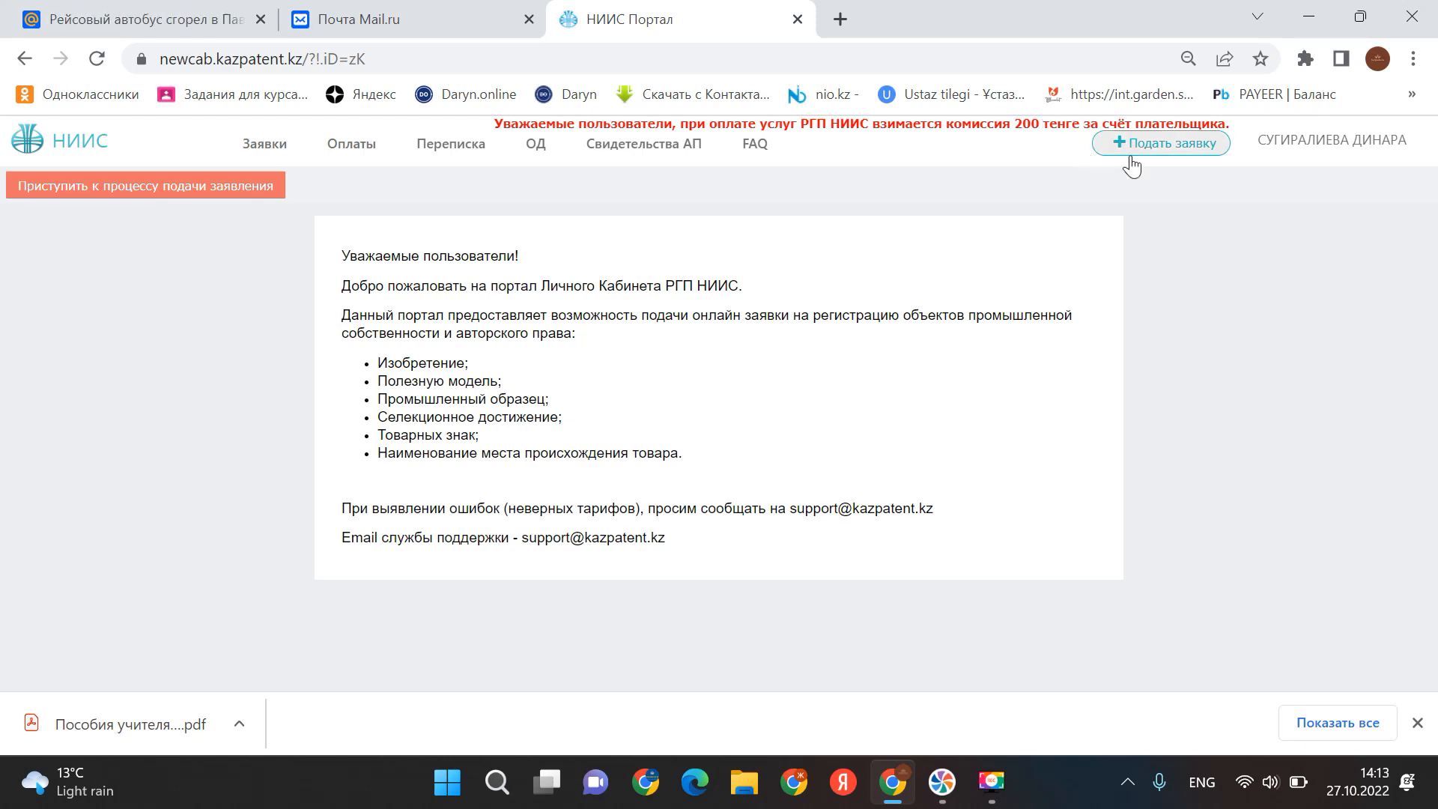
{"action": "left_click", "coordinate": [145, 189]}
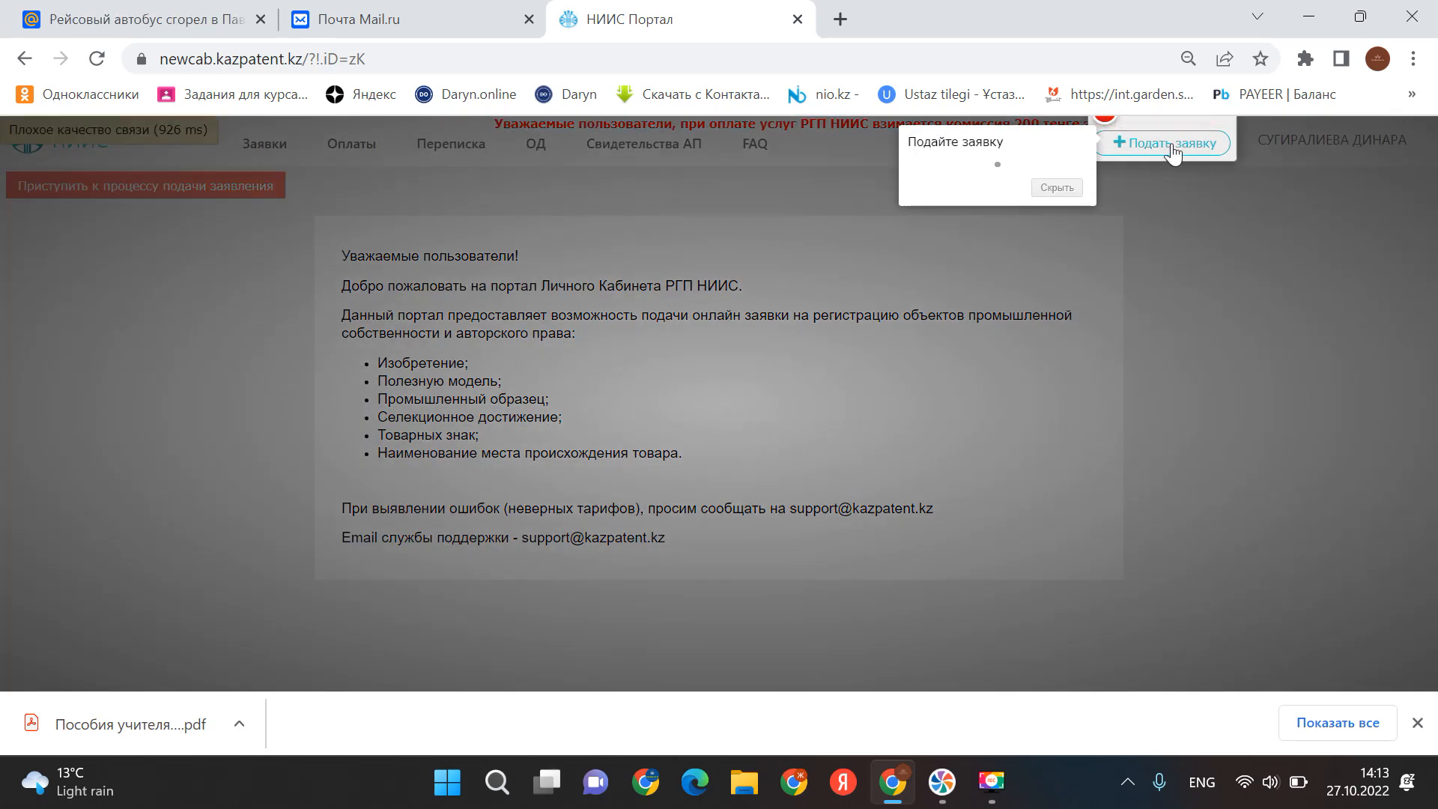
{"action": "left_click", "coordinate": [1173, 143]}
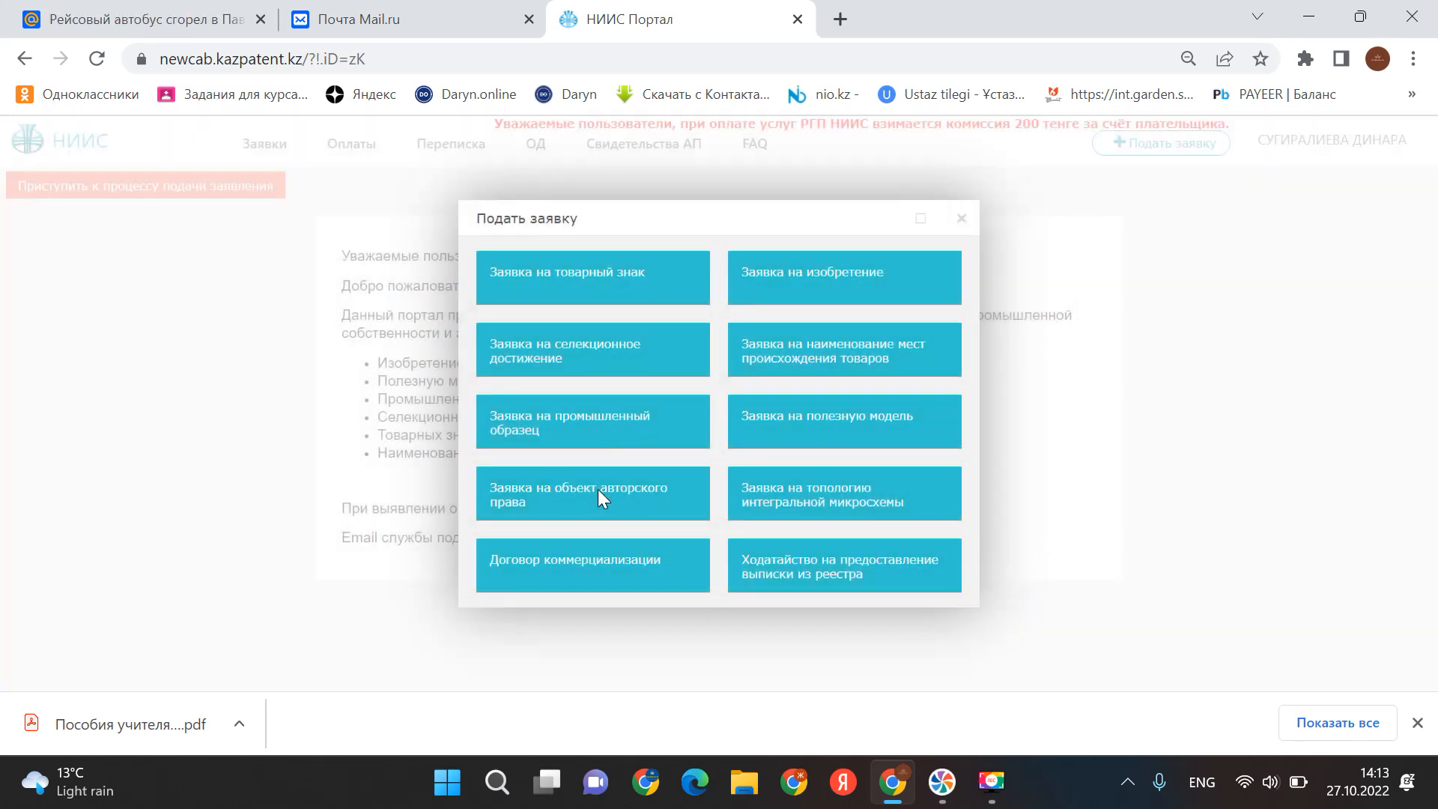
{"action": "left_click", "coordinate": [611, 498]}
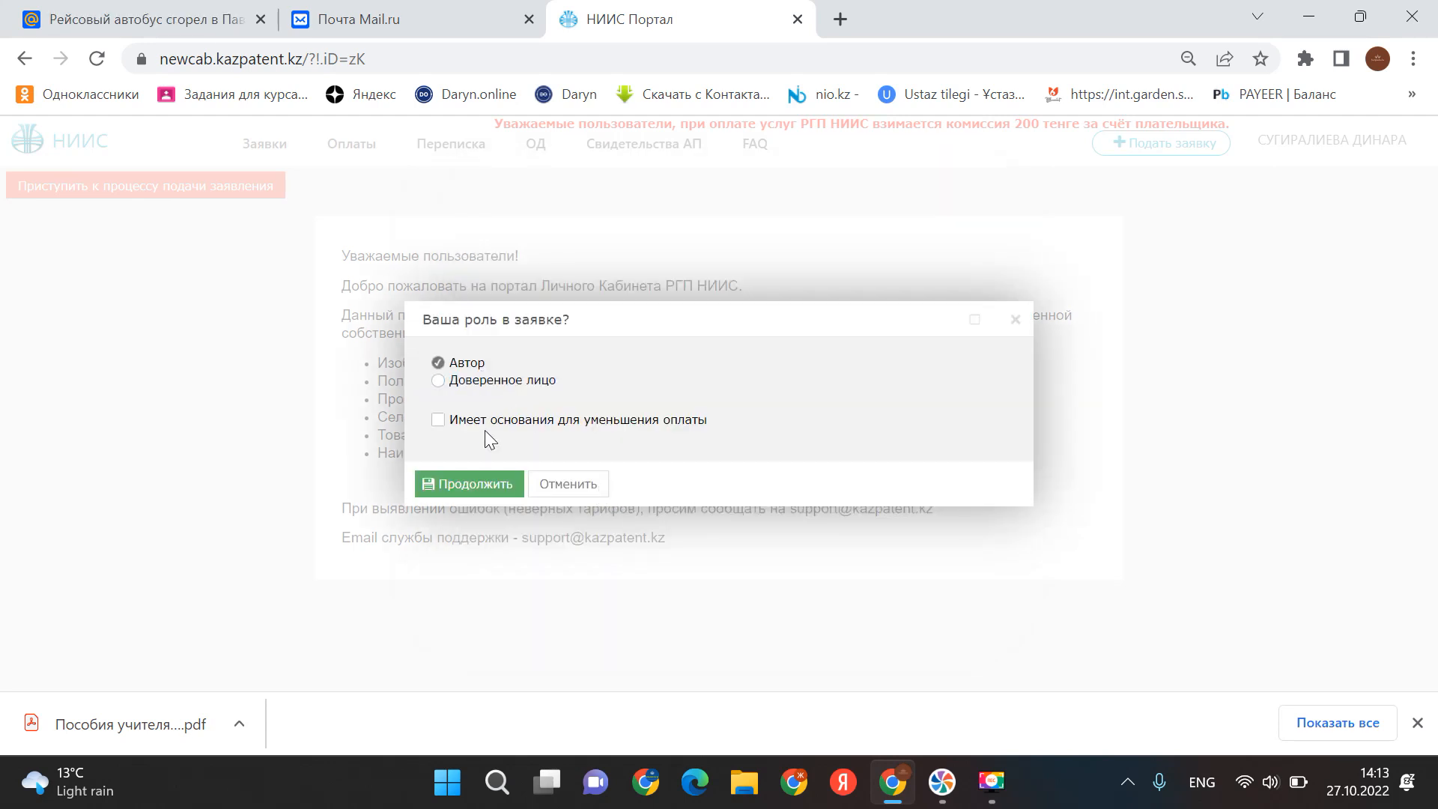
{"action": "left_click", "coordinate": [476, 486]}
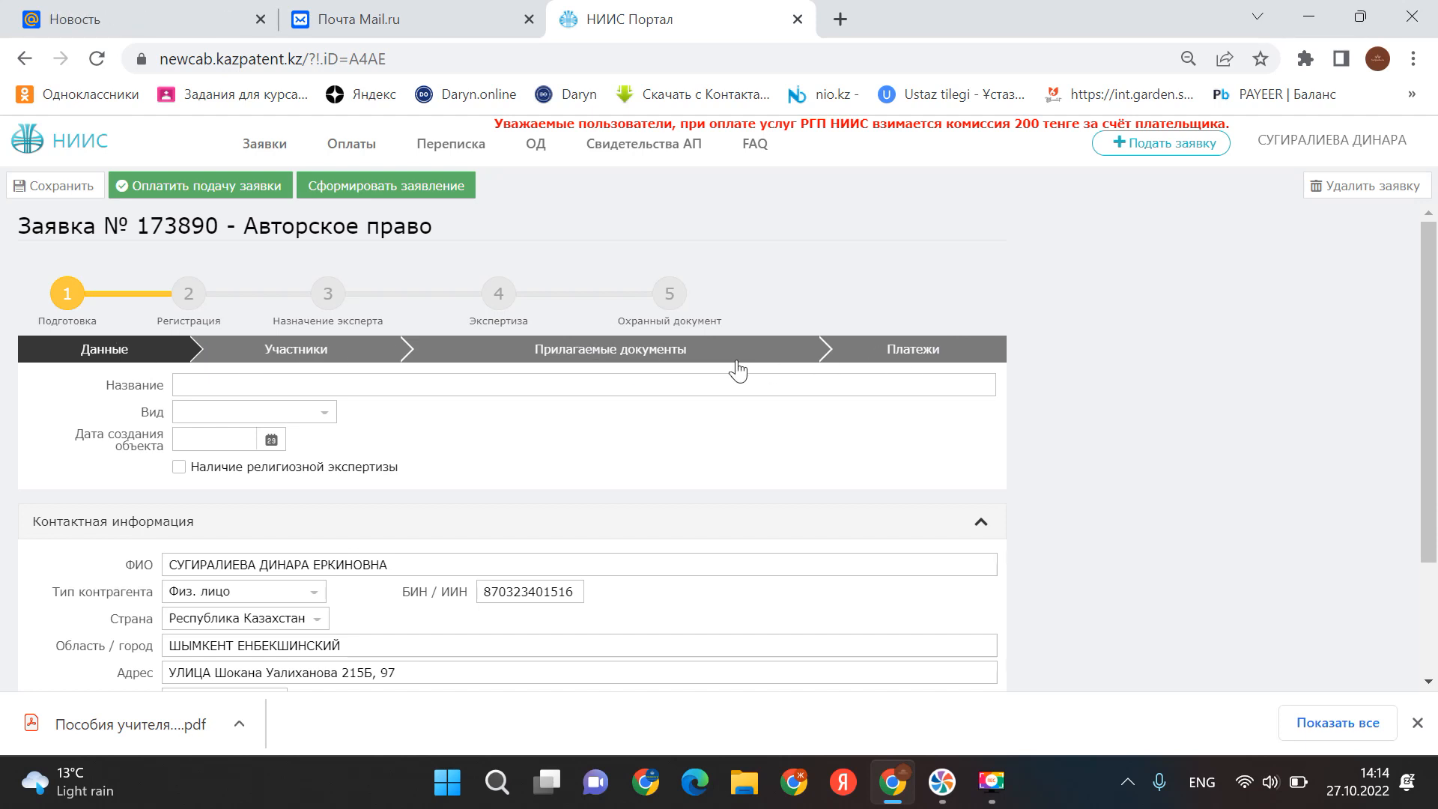
- Enter 'My first abc book' in the Название field
{"action": "left_click", "coordinate": [197, 391]}
{"action": "type", "text": "Му"}
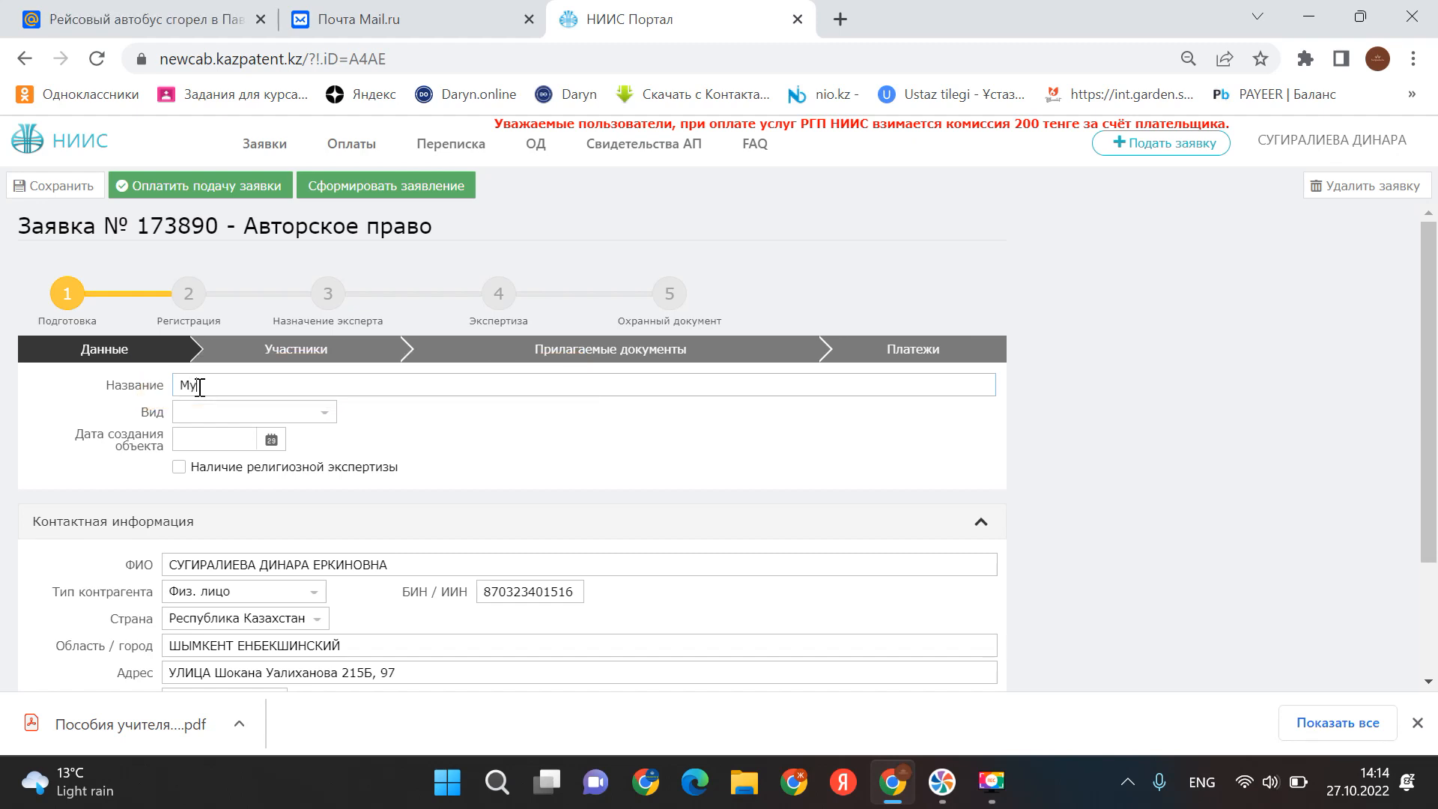
{"action": "type", "text": " fir"}
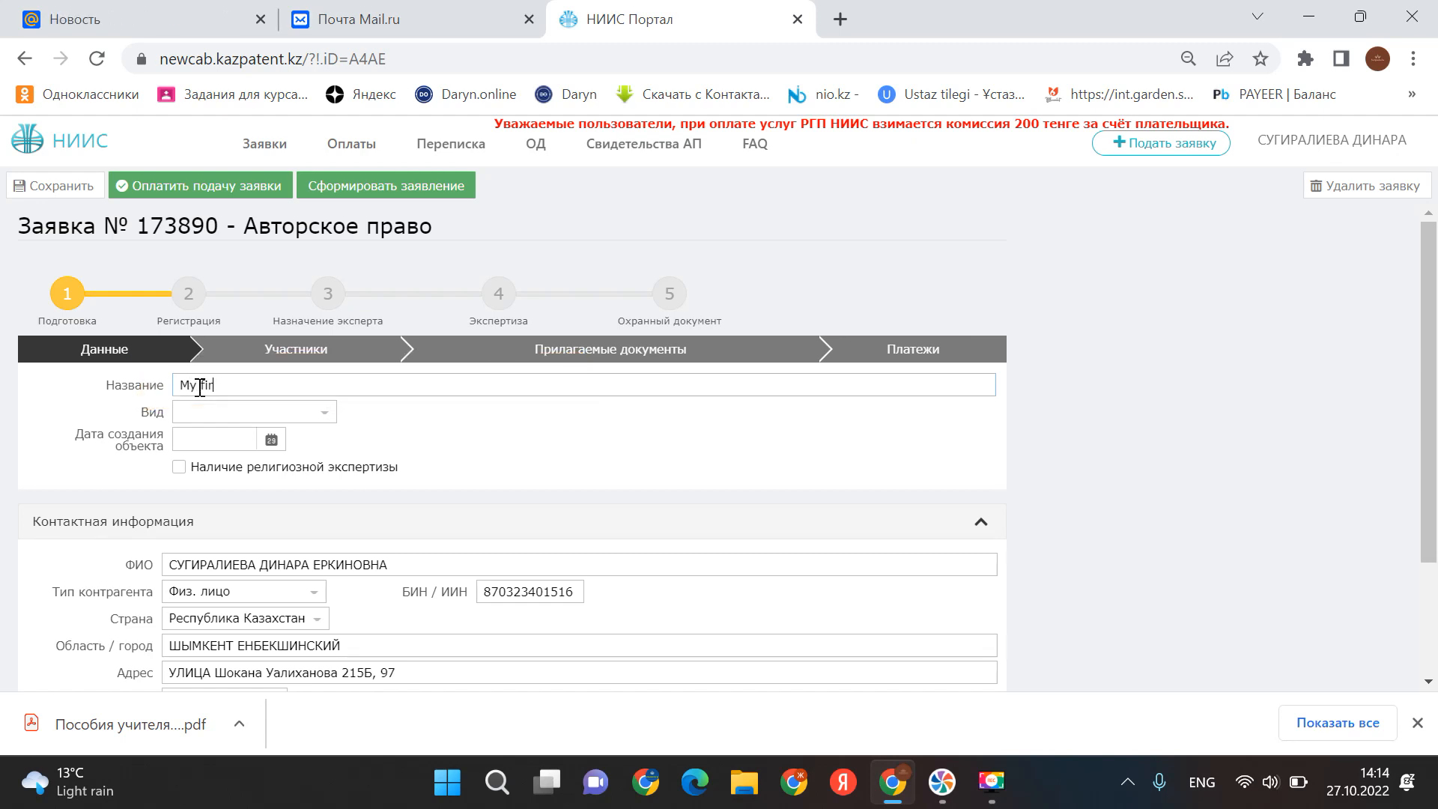
{"action": "type", "text": "st"}
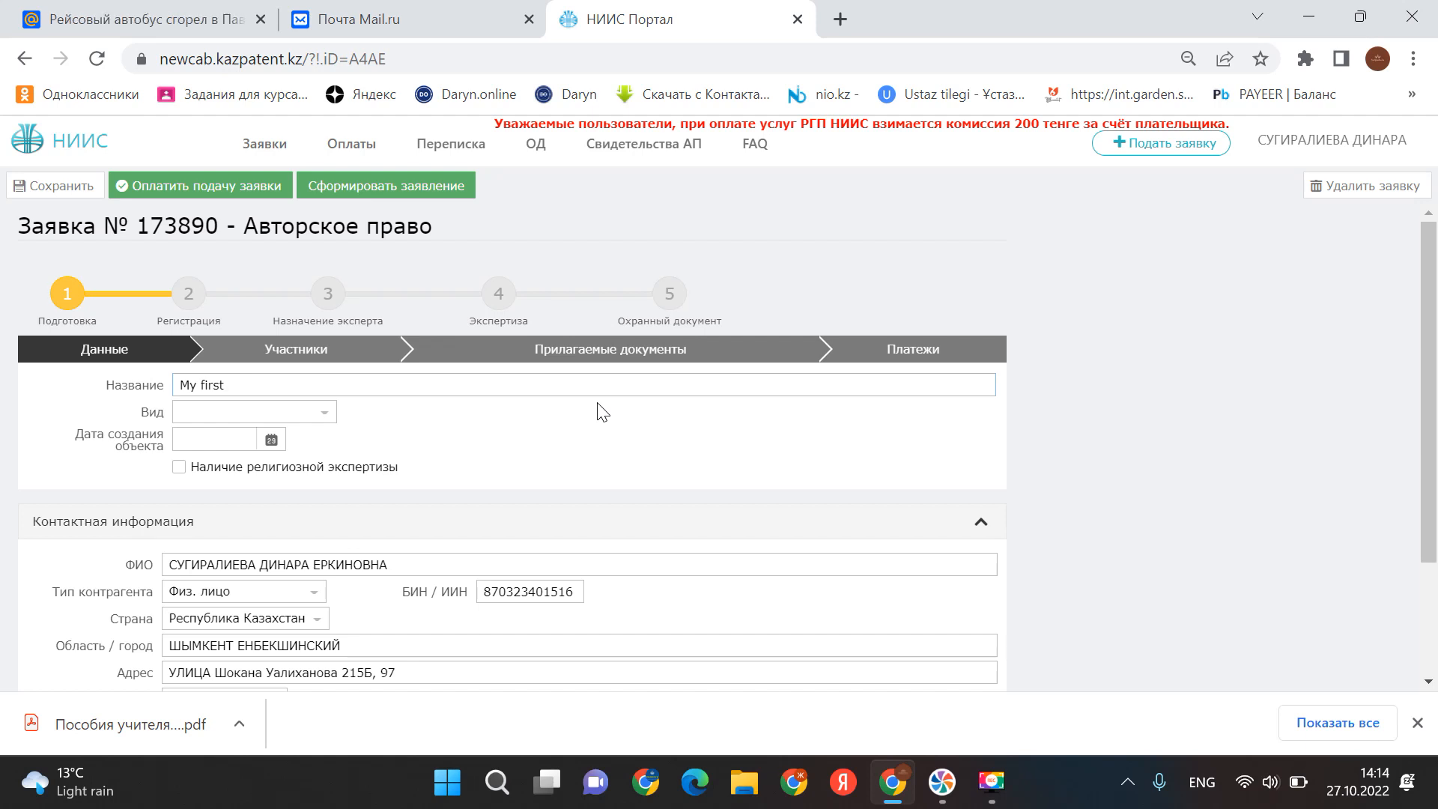
{"action": "type", "text": " abc book"}
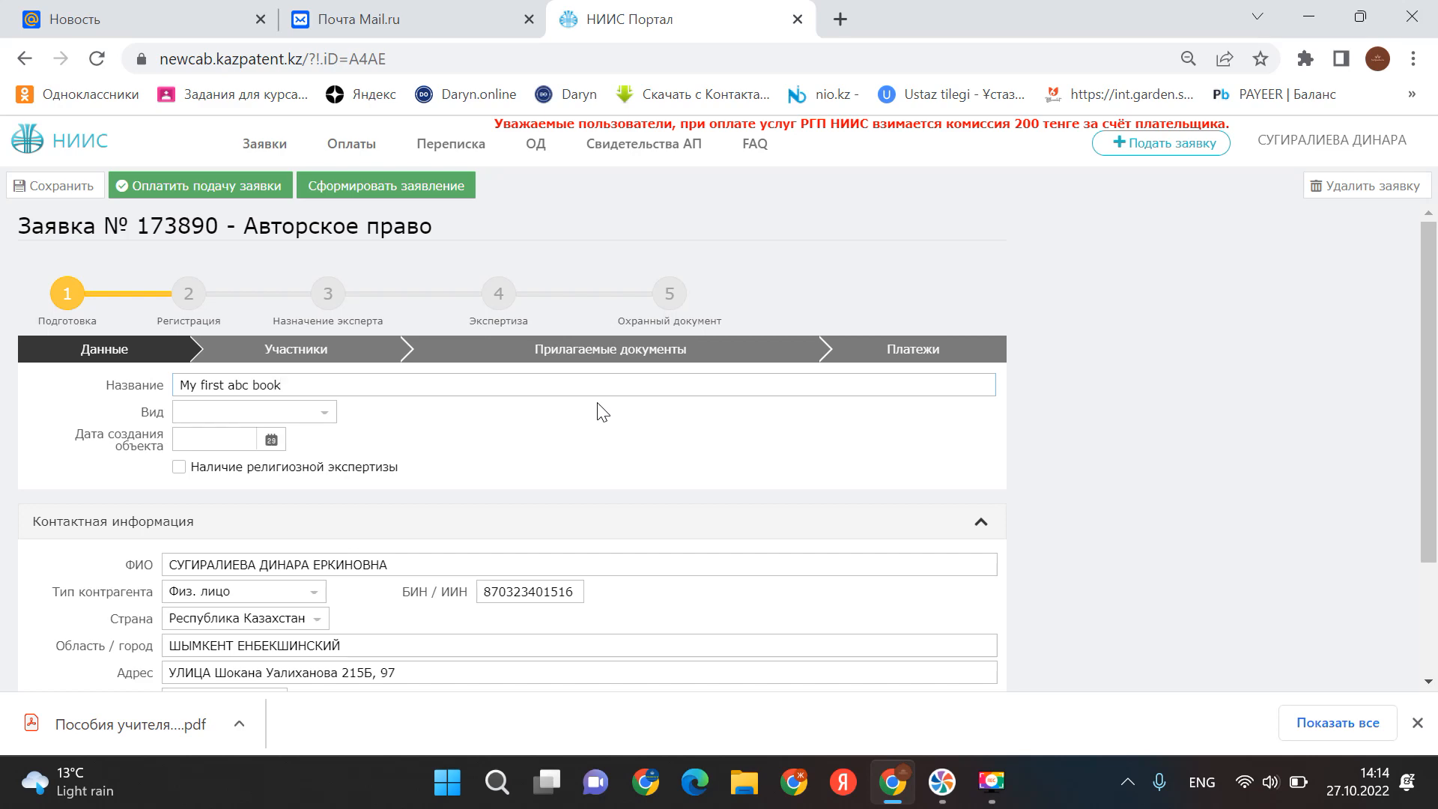
- Check book names in the MY BOOKS folder and append ', my reading book, Handbook for teachers' to the title
{"action": "left_click", "coordinate": [1306, 22]}
{"action": "double_click", "coordinate": [281, 254]}
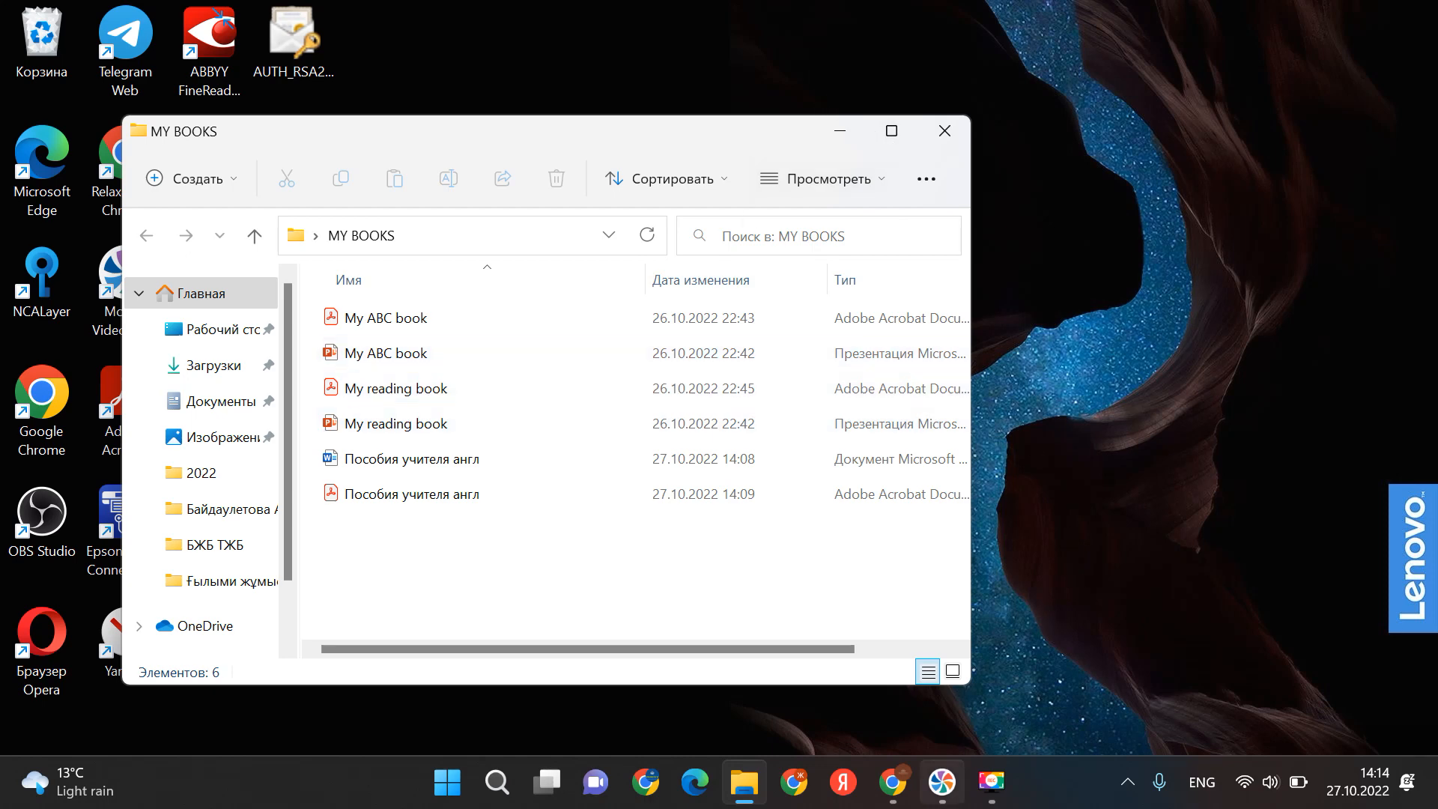
{"action": "left_click", "coordinate": [892, 782]}
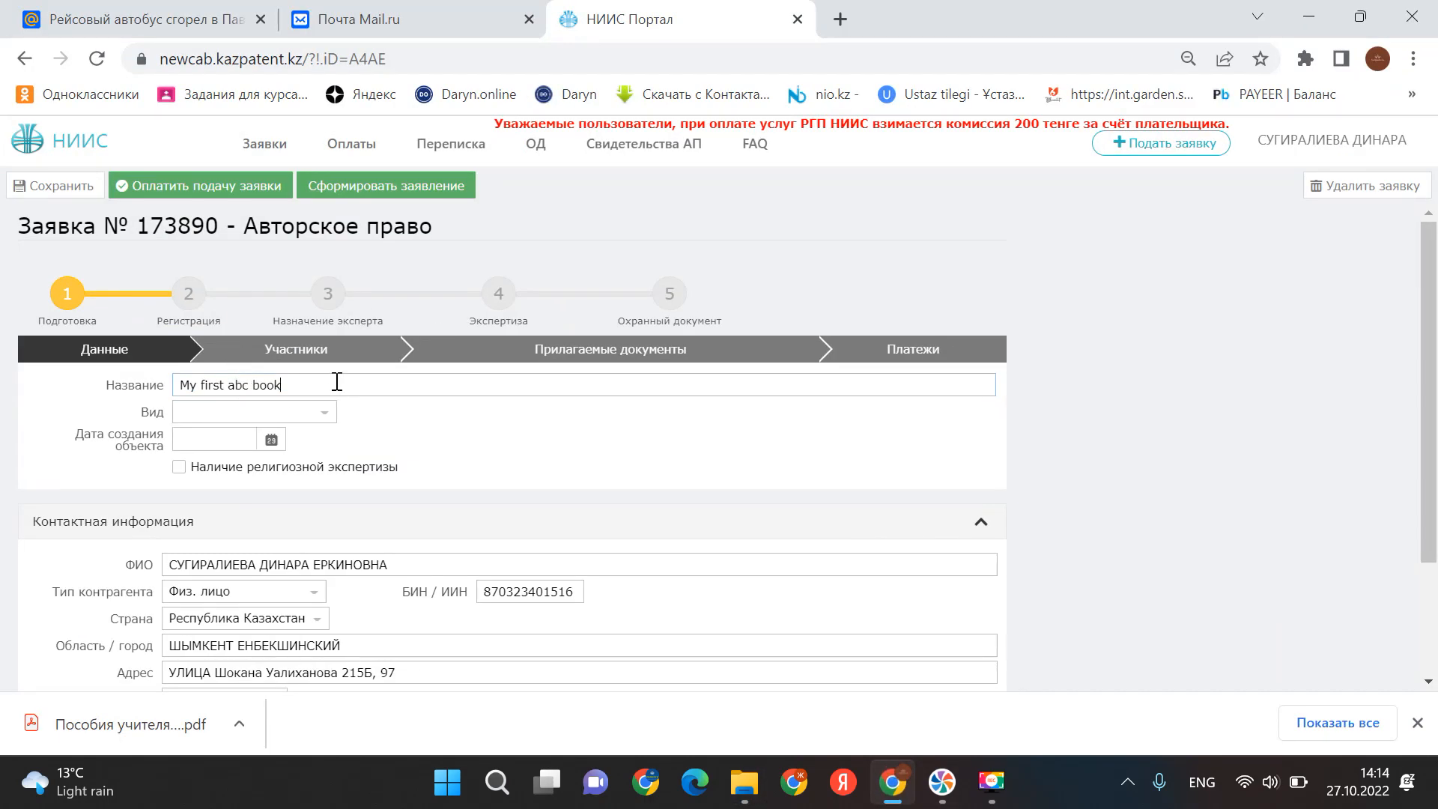
{"action": "type", "text": ","}
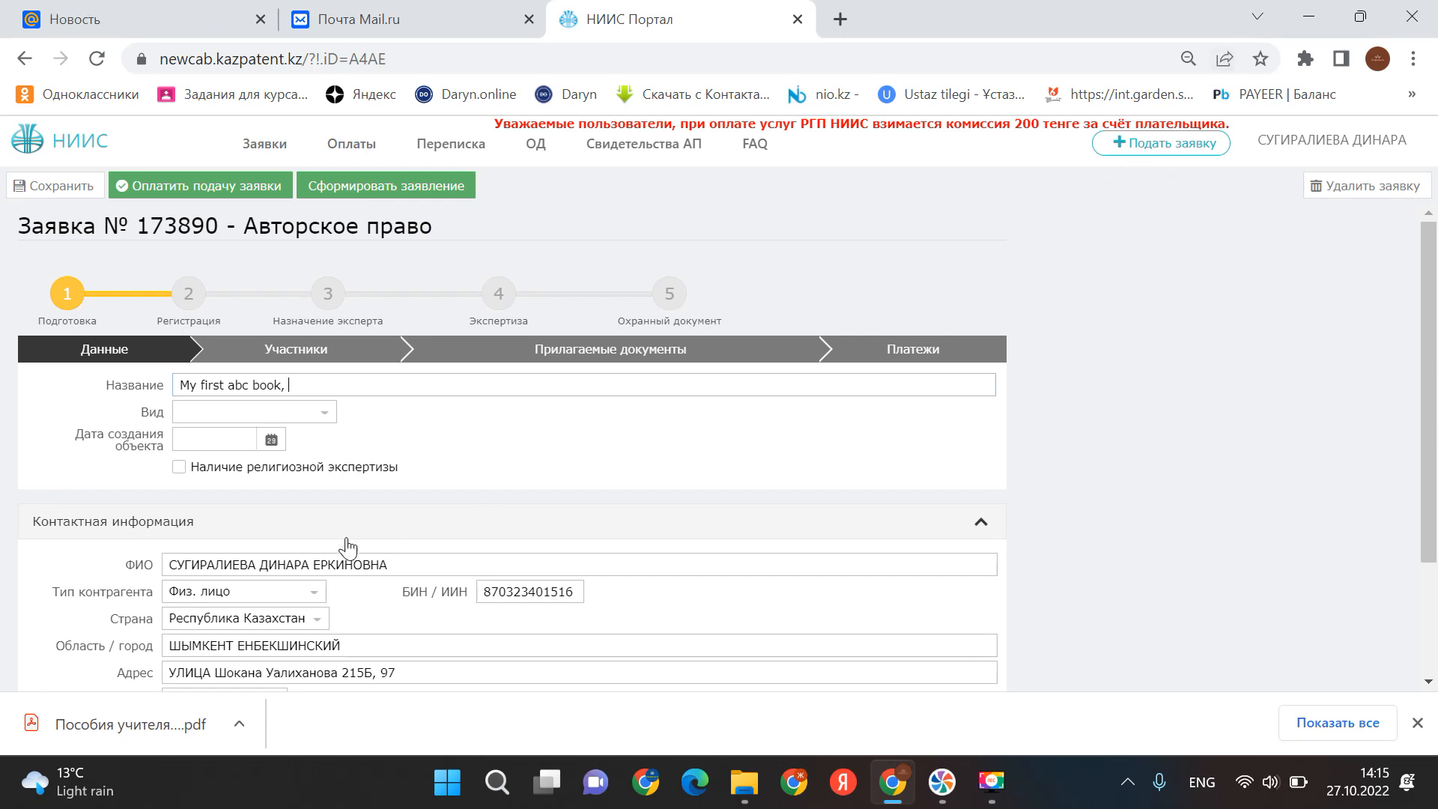
{"action": "left_click", "coordinate": [1323, 24]}
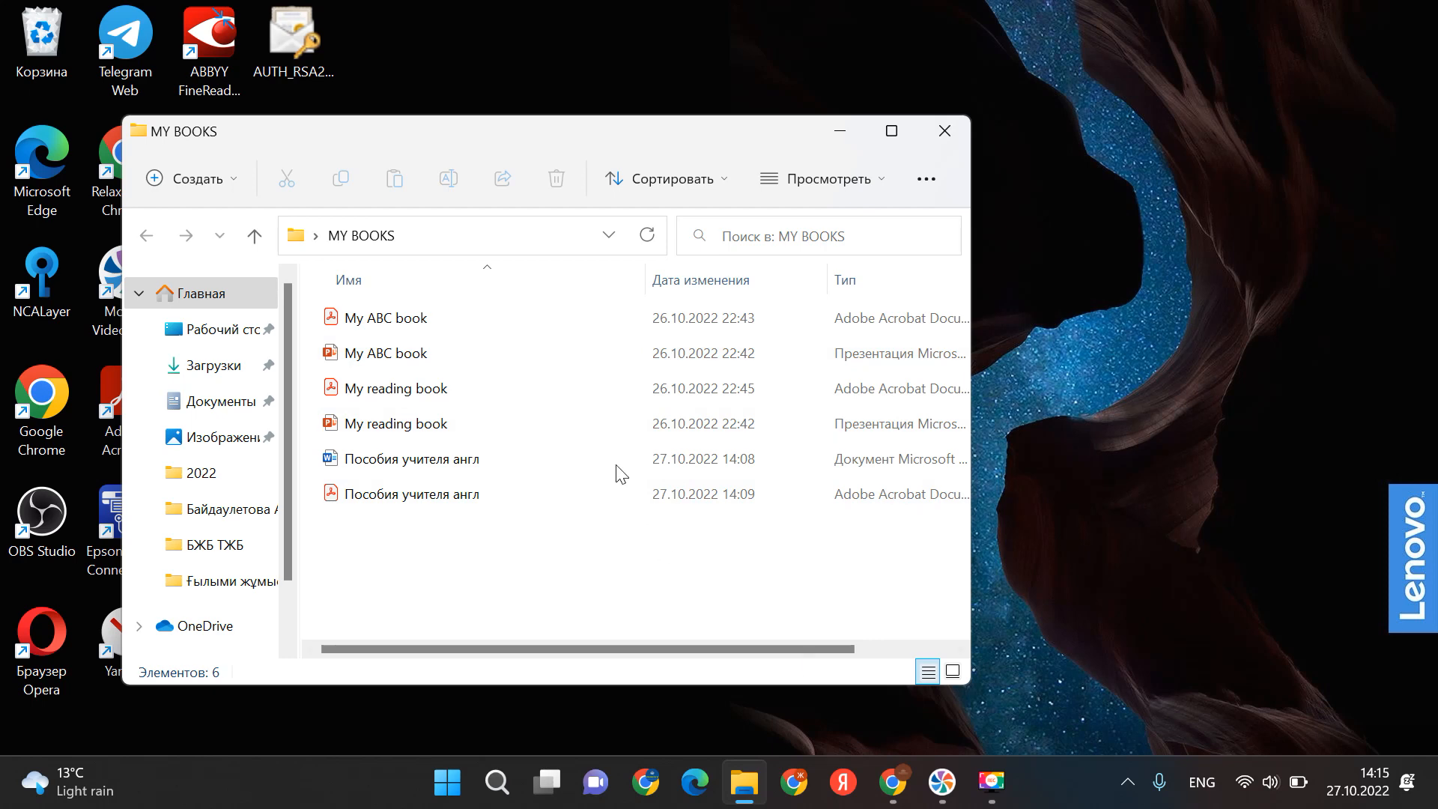
{"action": "left_click", "coordinate": [893, 782]}
{"action": "type", "text": "my re"}
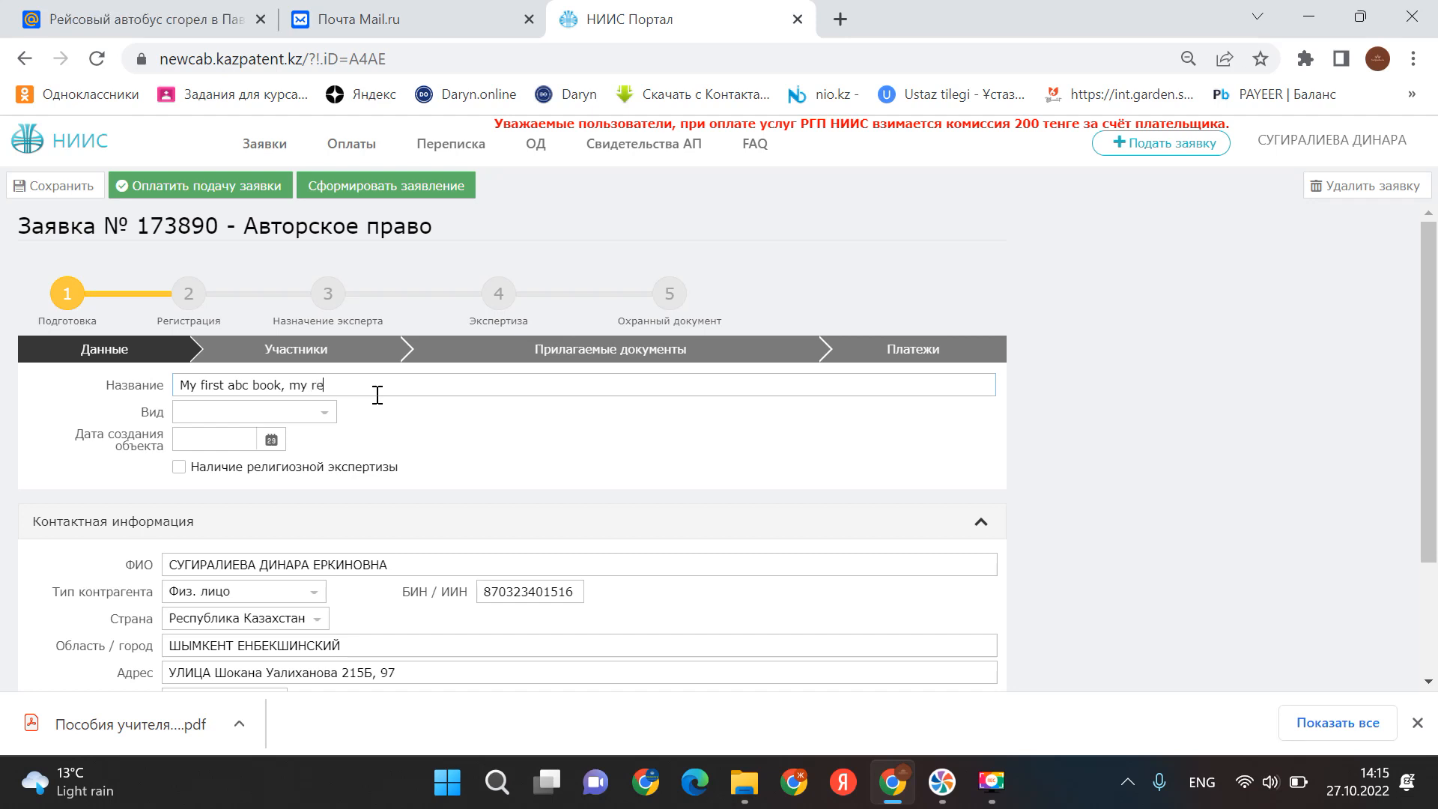
{"action": "type", "text": "ad"}
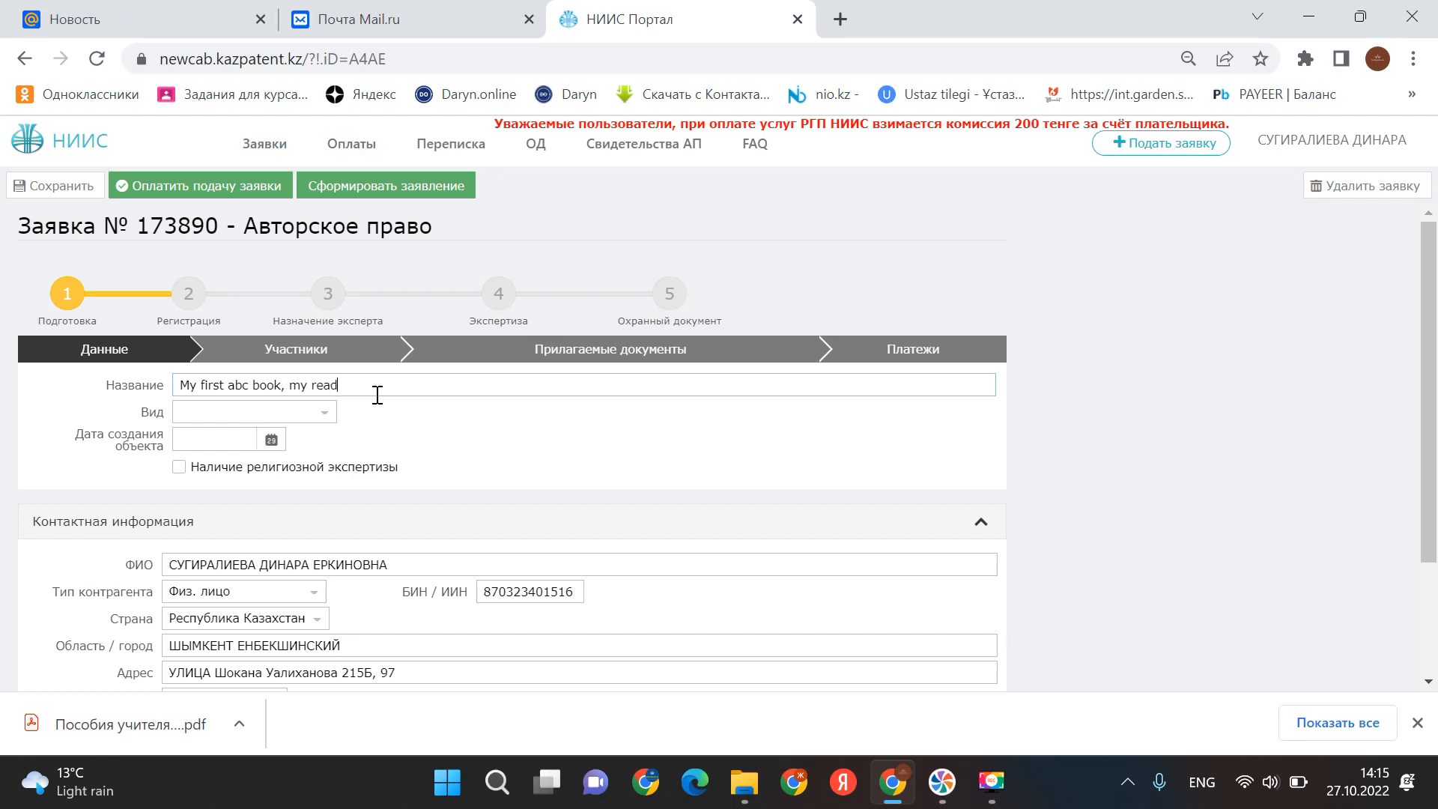
{"action": "type", "text": "ing book, H"}
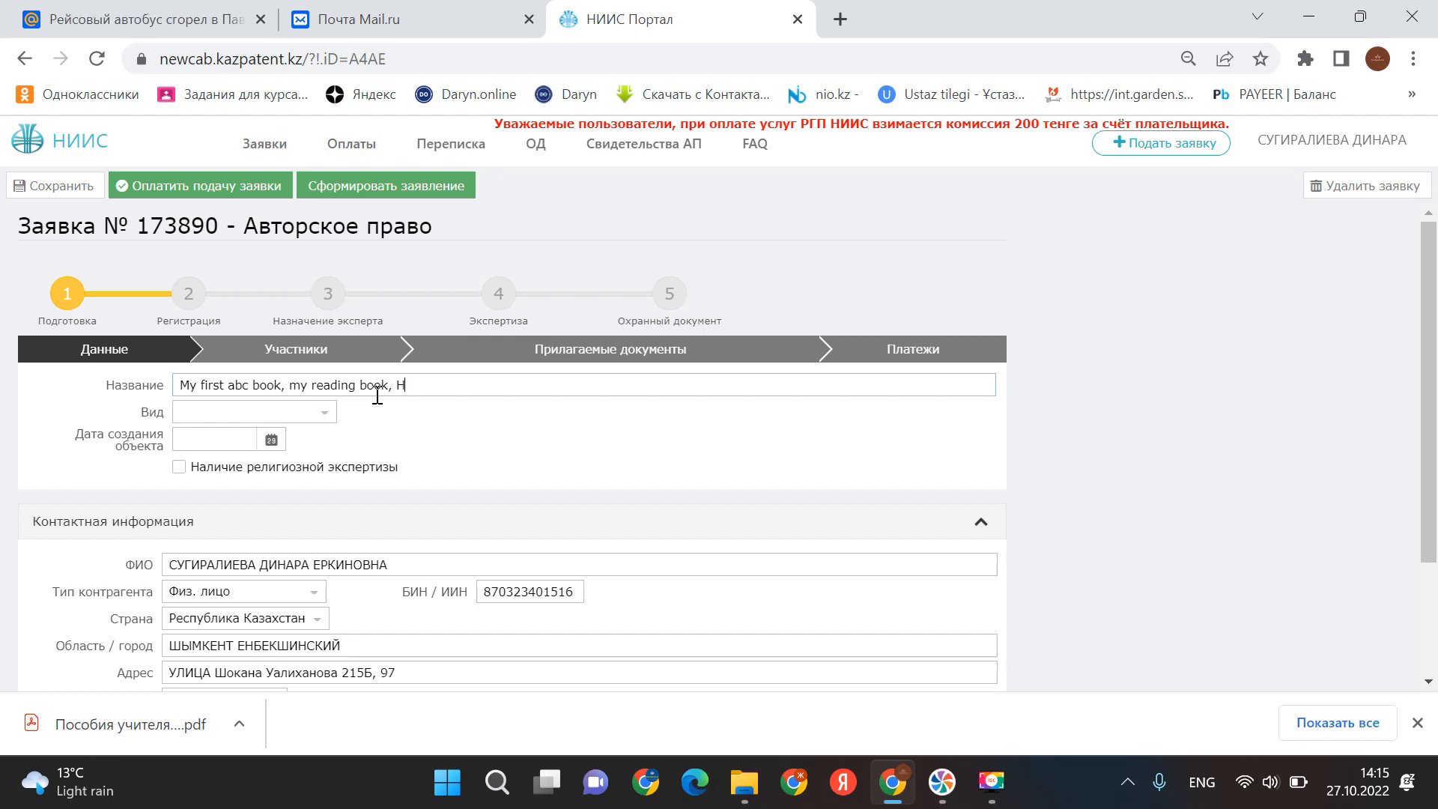
{"action": "type", "text": "andb"}
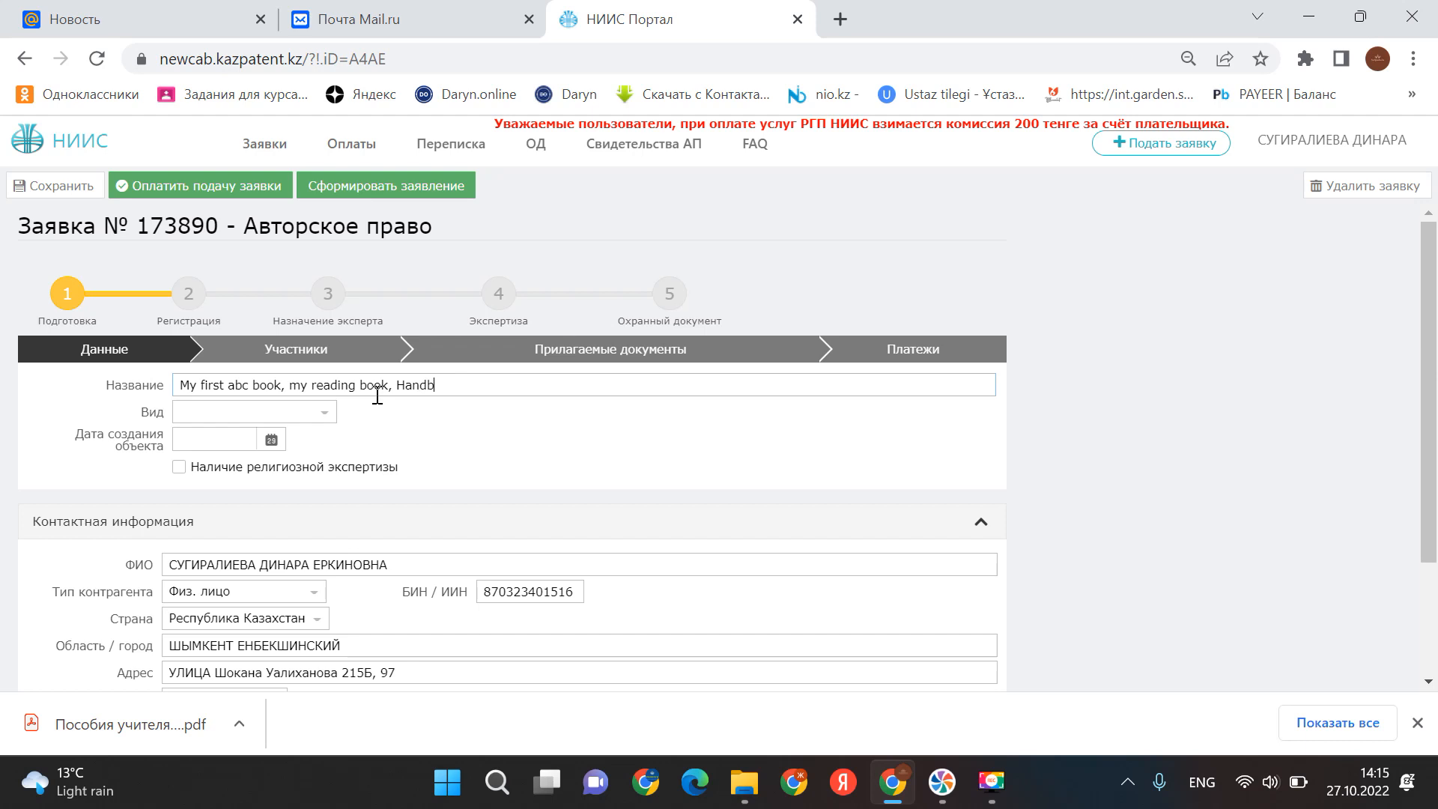
{"action": "type", "text": "ook fo"}
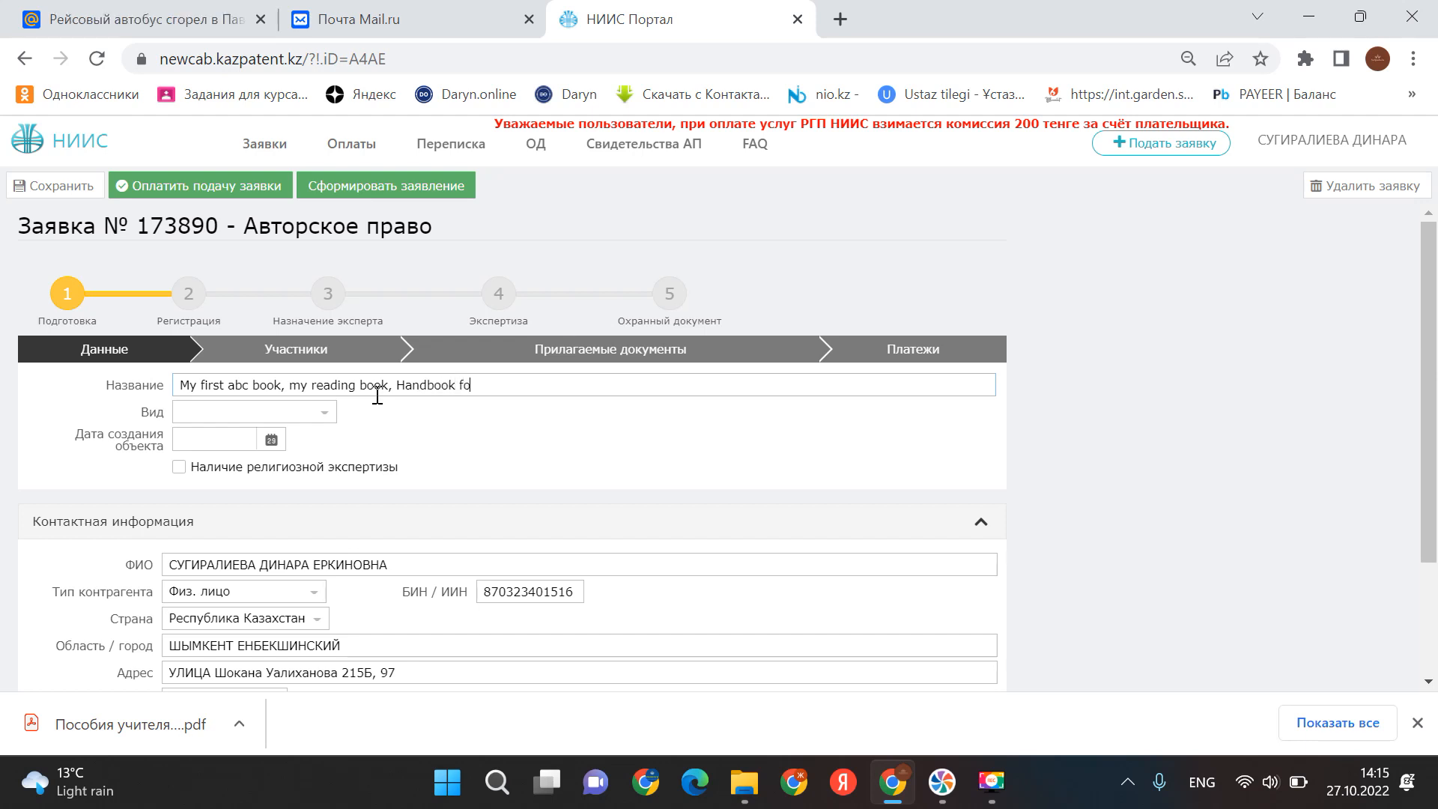
{"action": "type", "text": "r teachers"}
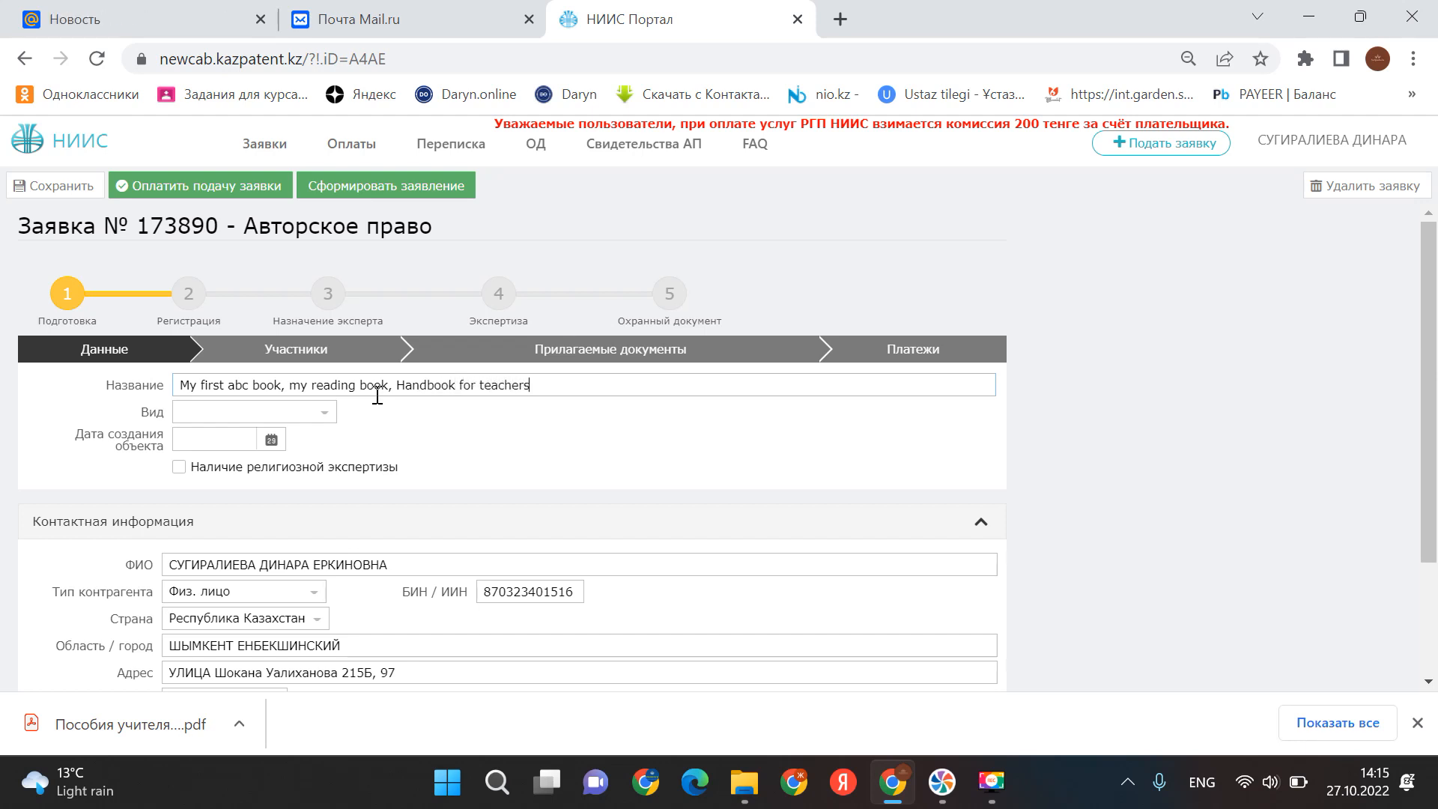
- Set Вид to 'составное произведение' and answer Нет for copyright-protected source works
{"action": "left_click", "coordinate": [331, 416]}
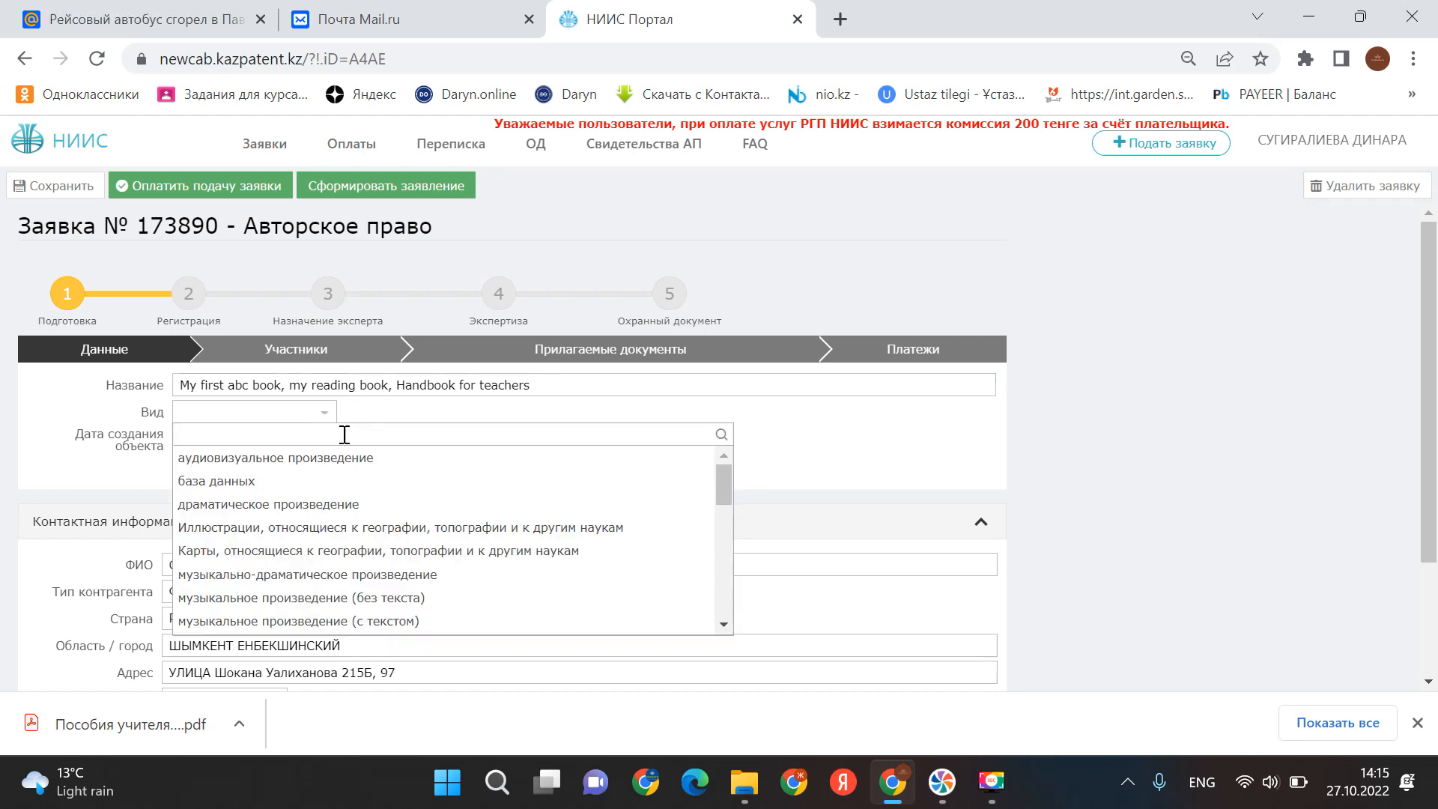
{"action": "scroll", "coordinate": [345, 459], "scroll_direction": "down", "scroll_amount": 2}
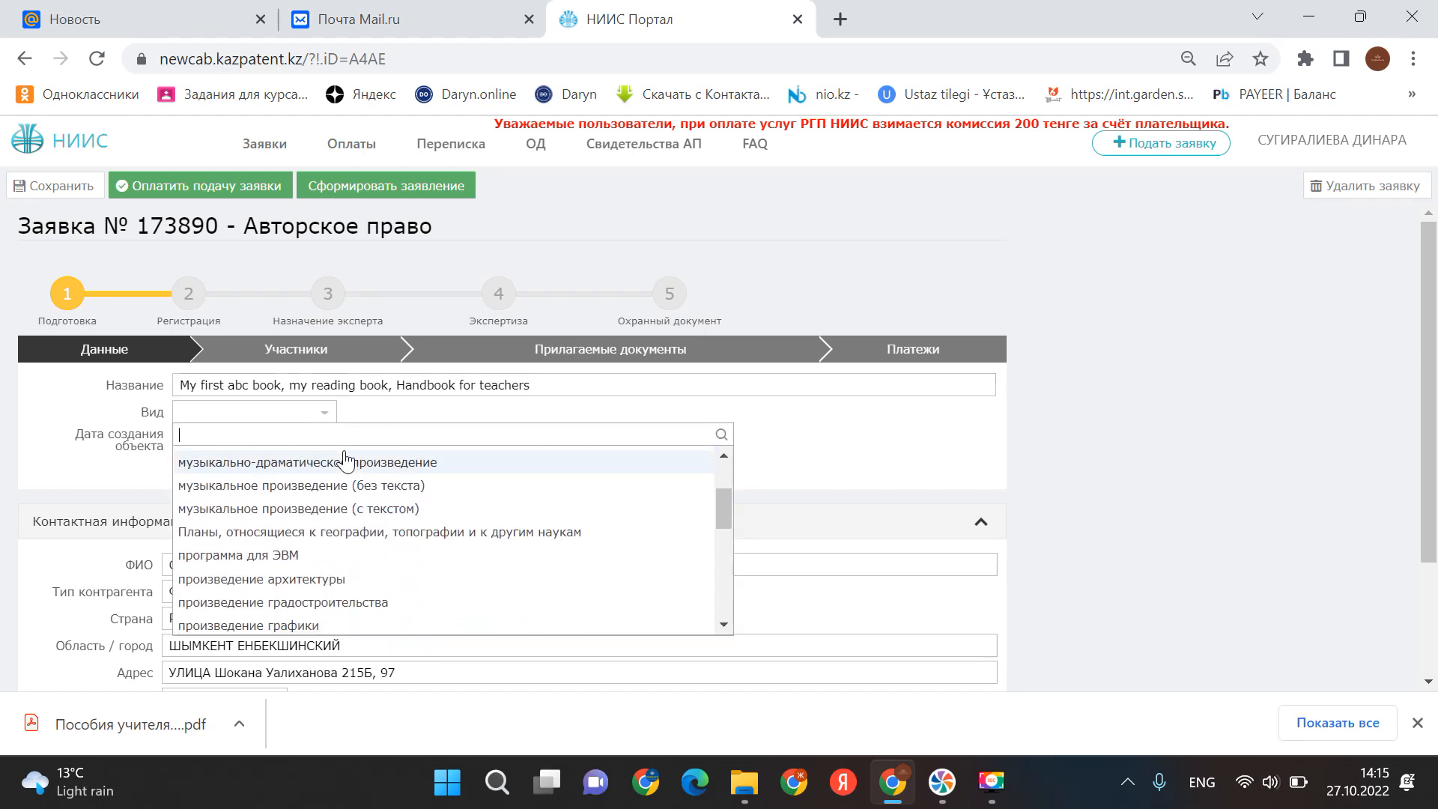
{"action": "scroll", "coordinate": [344, 458], "scroll_direction": "down", "scroll_amount": 2}
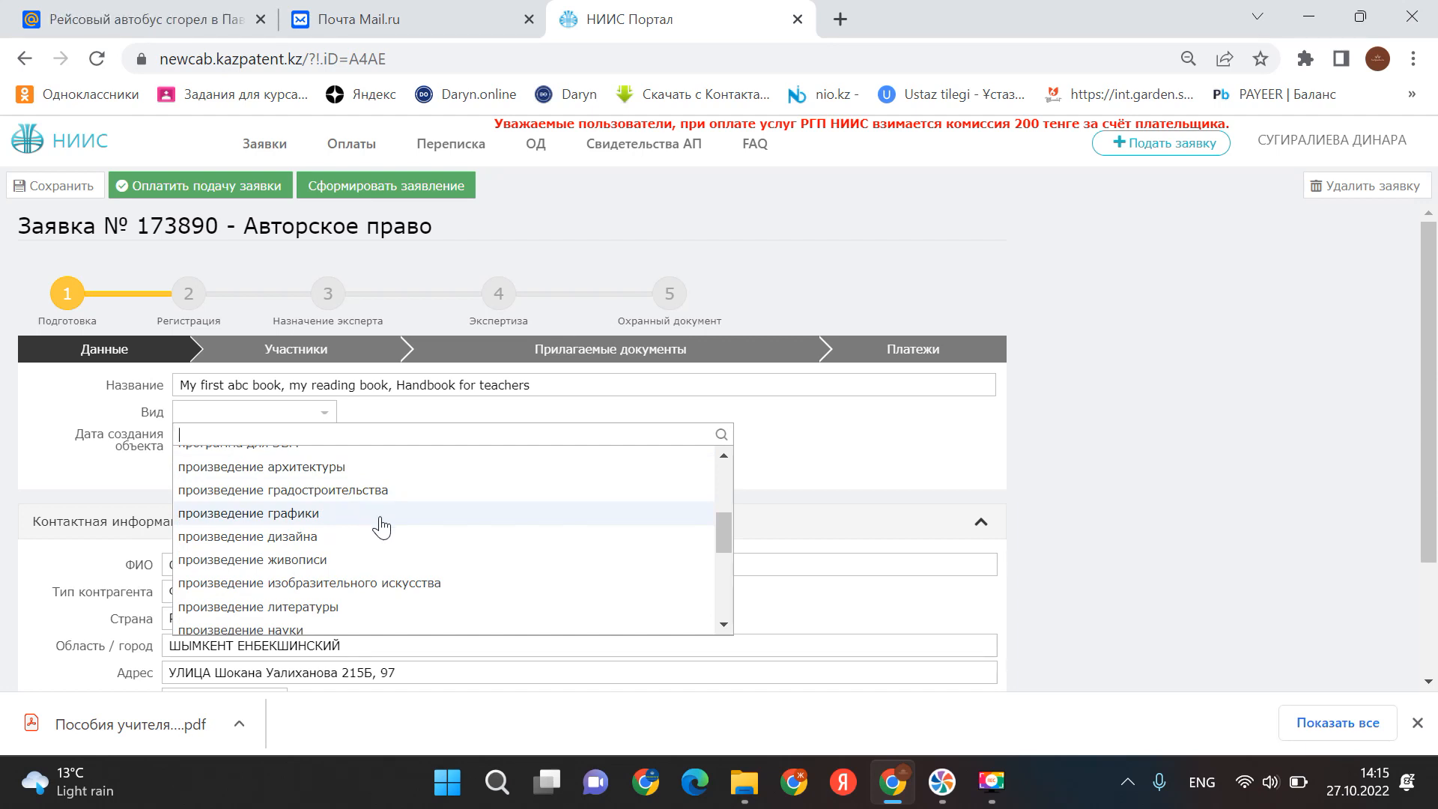
{"action": "scroll", "coordinate": [380, 527], "scroll_direction": "down", "scroll_amount": 2}
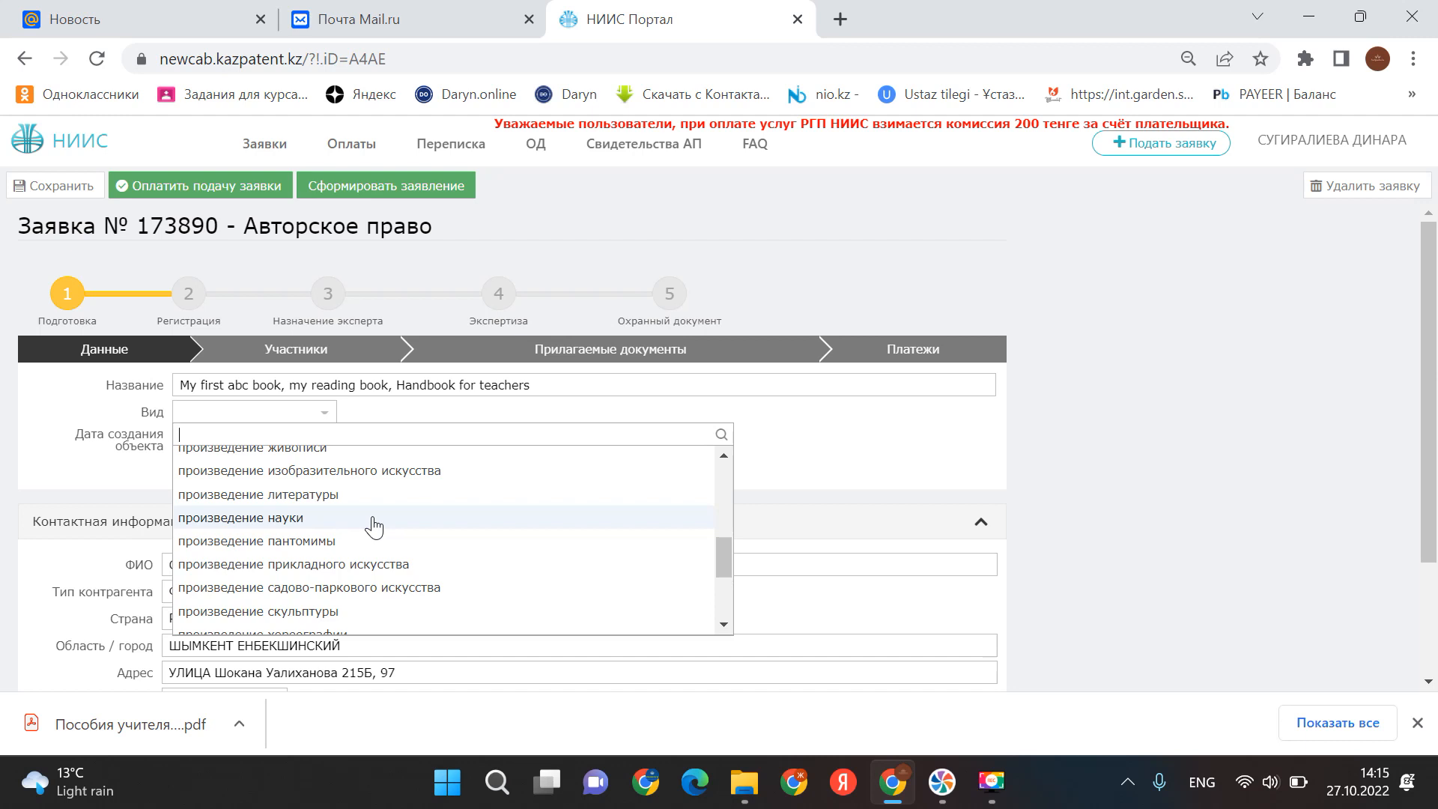
{"action": "scroll", "coordinate": [374, 526], "scroll_direction": "down", "scroll_amount": 2}
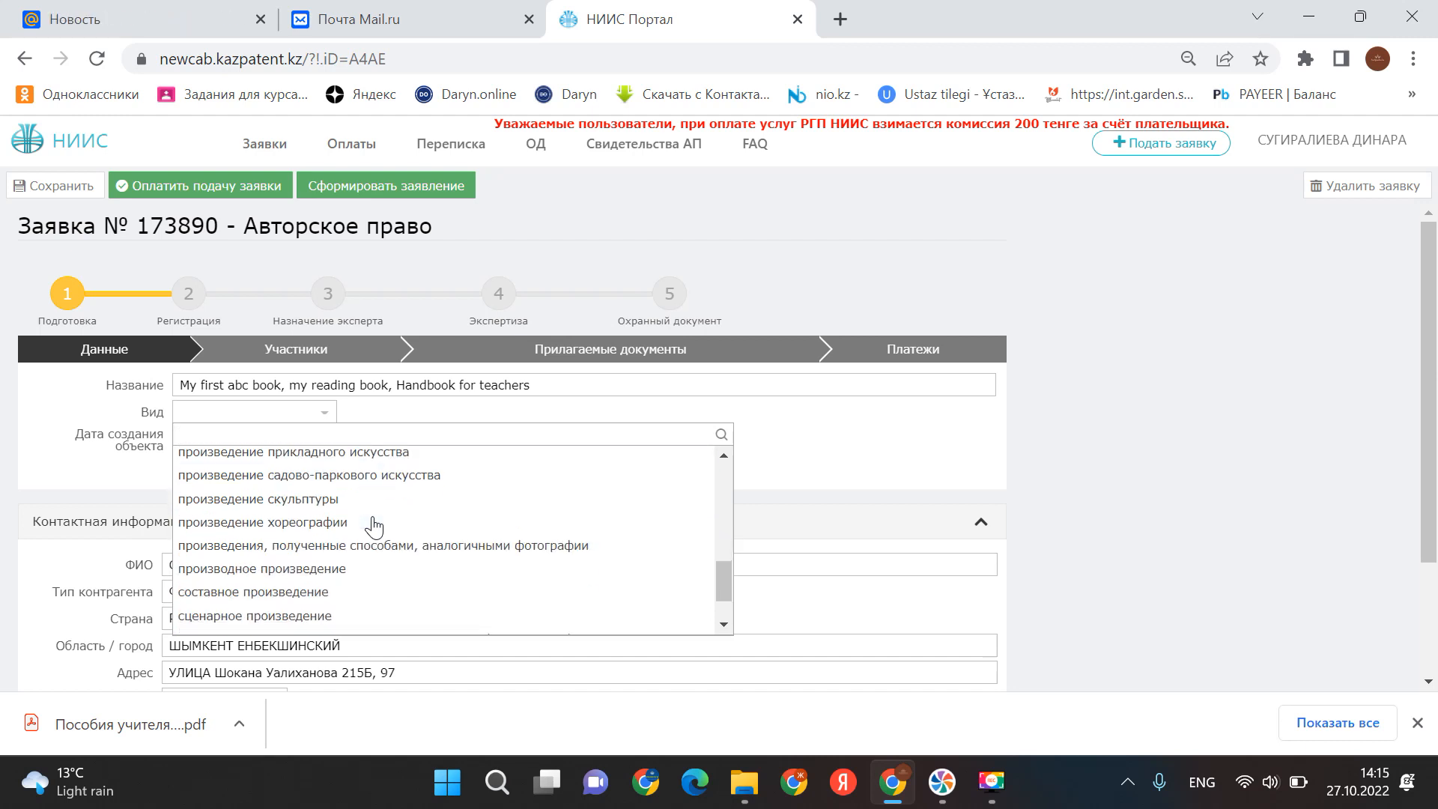
{"action": "scroll", "coordinate": [367, 528], "scroll_direction": "down", "scroll_amount": 1}
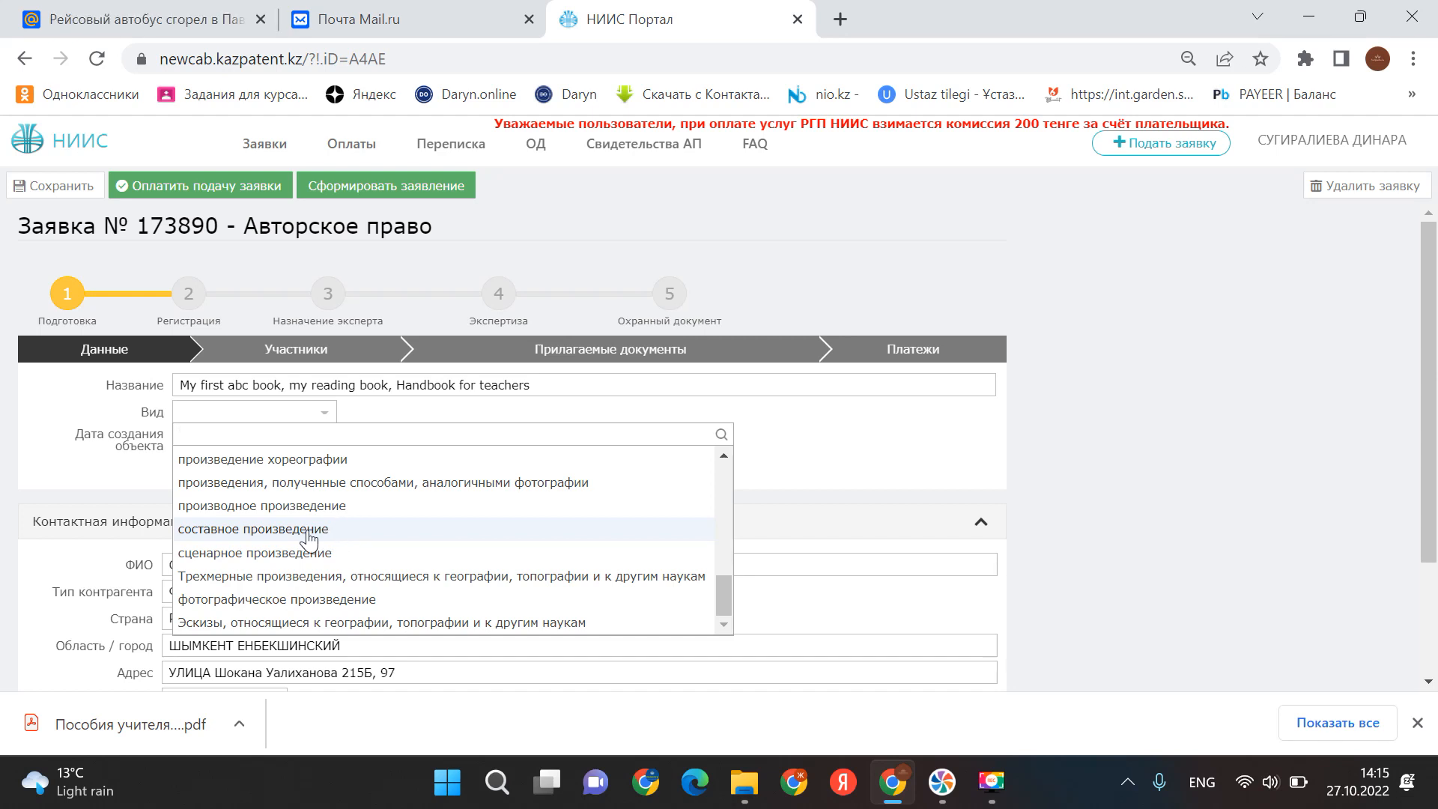
{"action": "scroll", "coordinate": [307, 541], "scroll_direction": "up", "scroll_amount": 5}
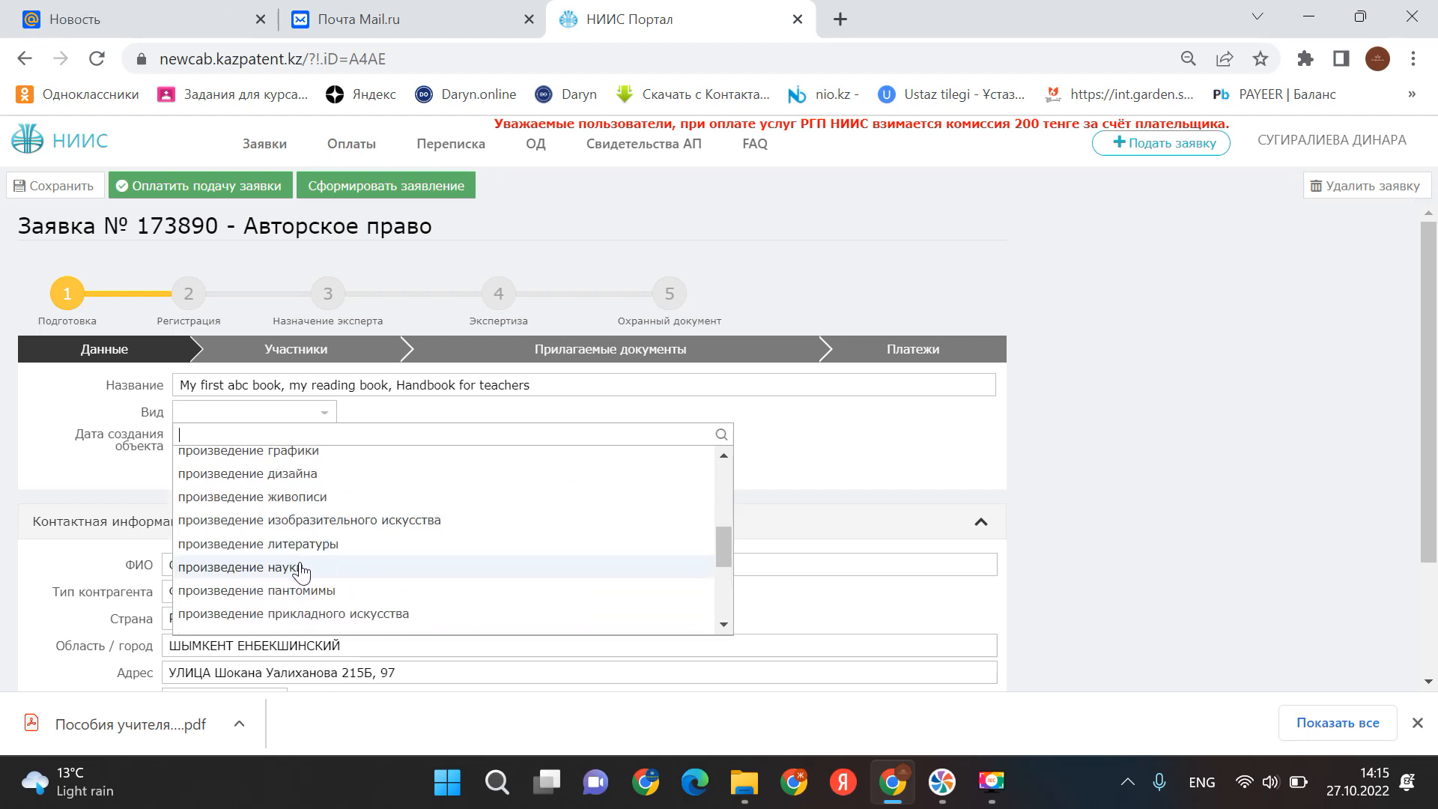
{"action": "scroll", "coordinate": [359, 543], "scroll_direction": "down", "scroll_amount": 5}
{"action": "scroll", "coordinate": [360, 543], "scroll_direction": "down", "scroll_amount": 1}
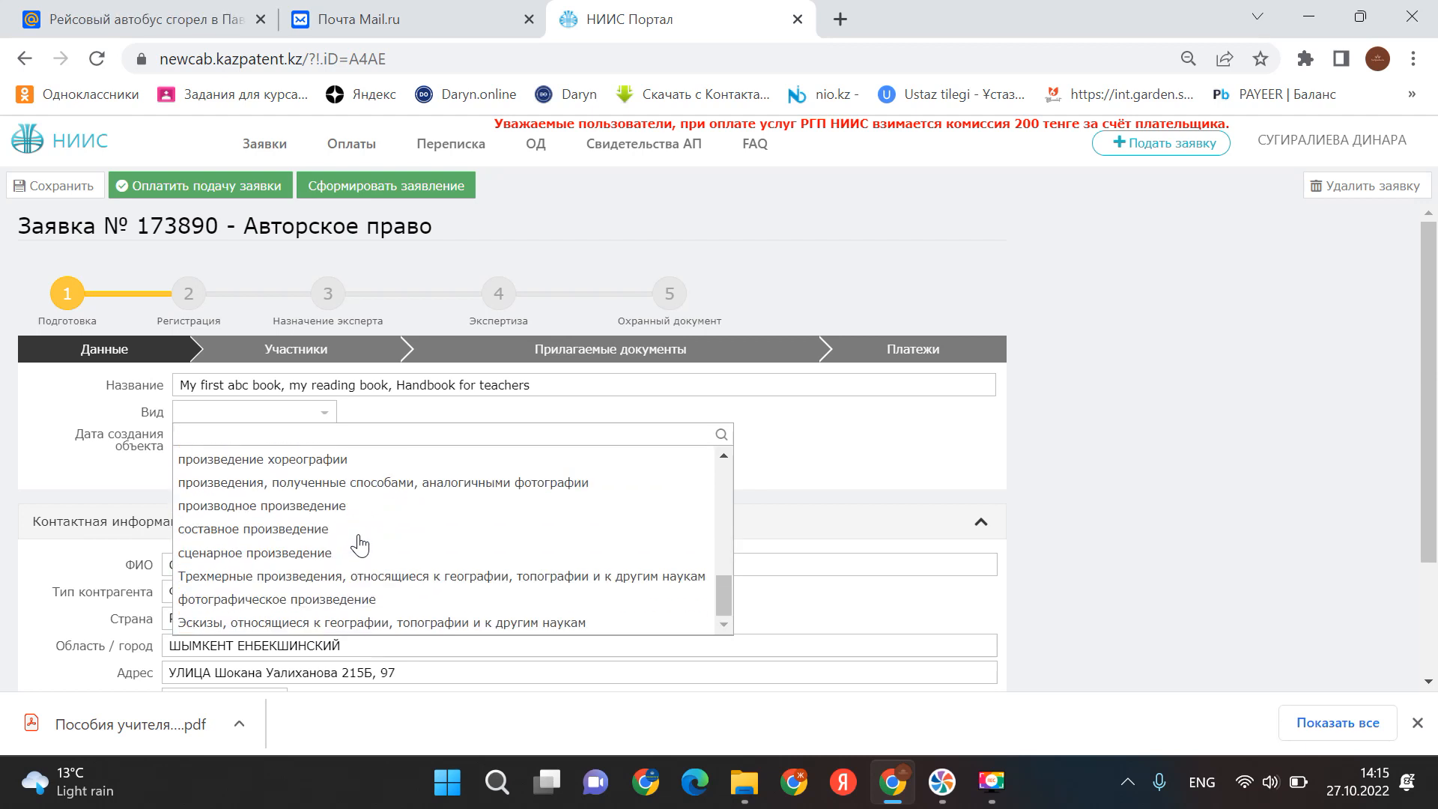
{"action": "left_click", "coordinate": [301, 537]}
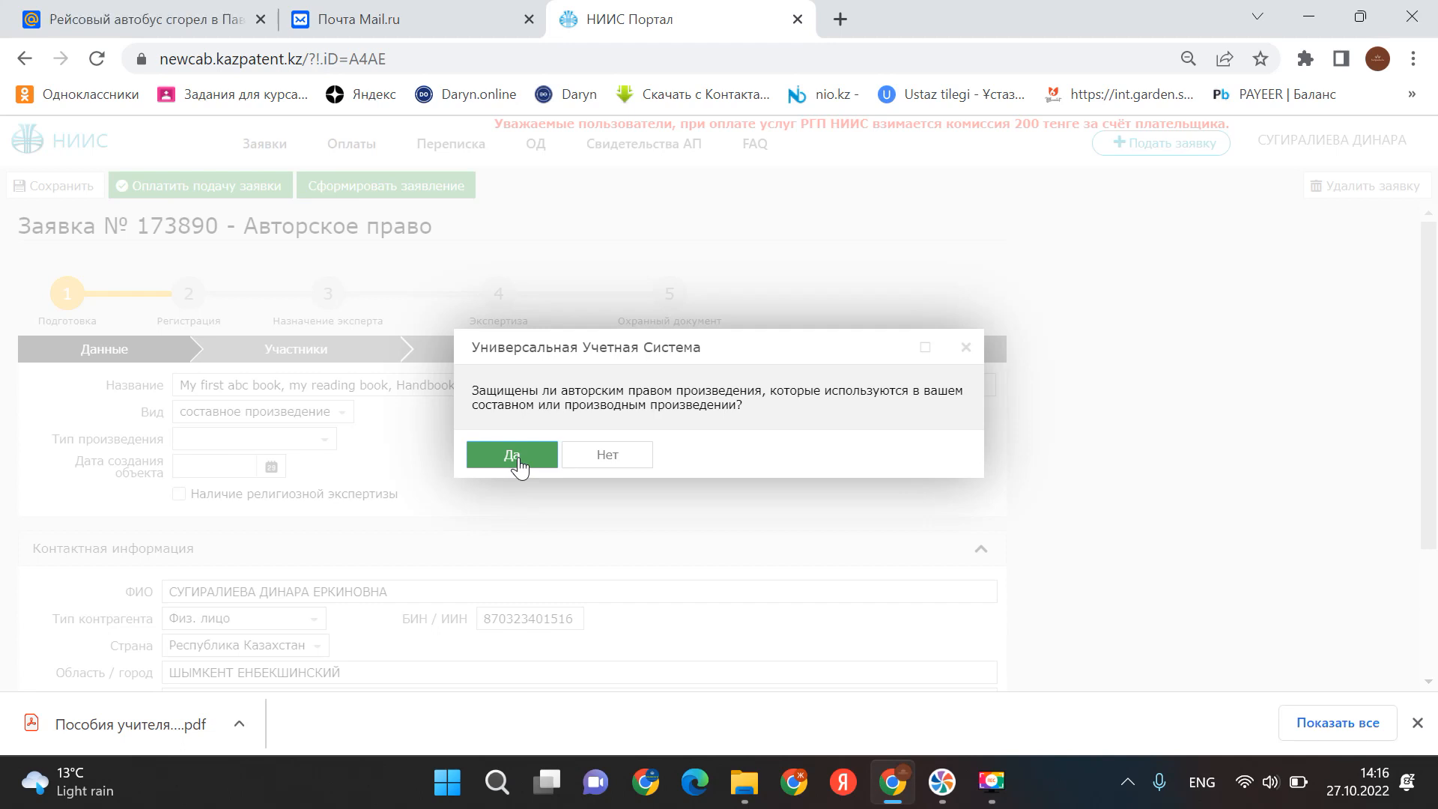
{"action": "left_click", "coordinate": [597, 464]}
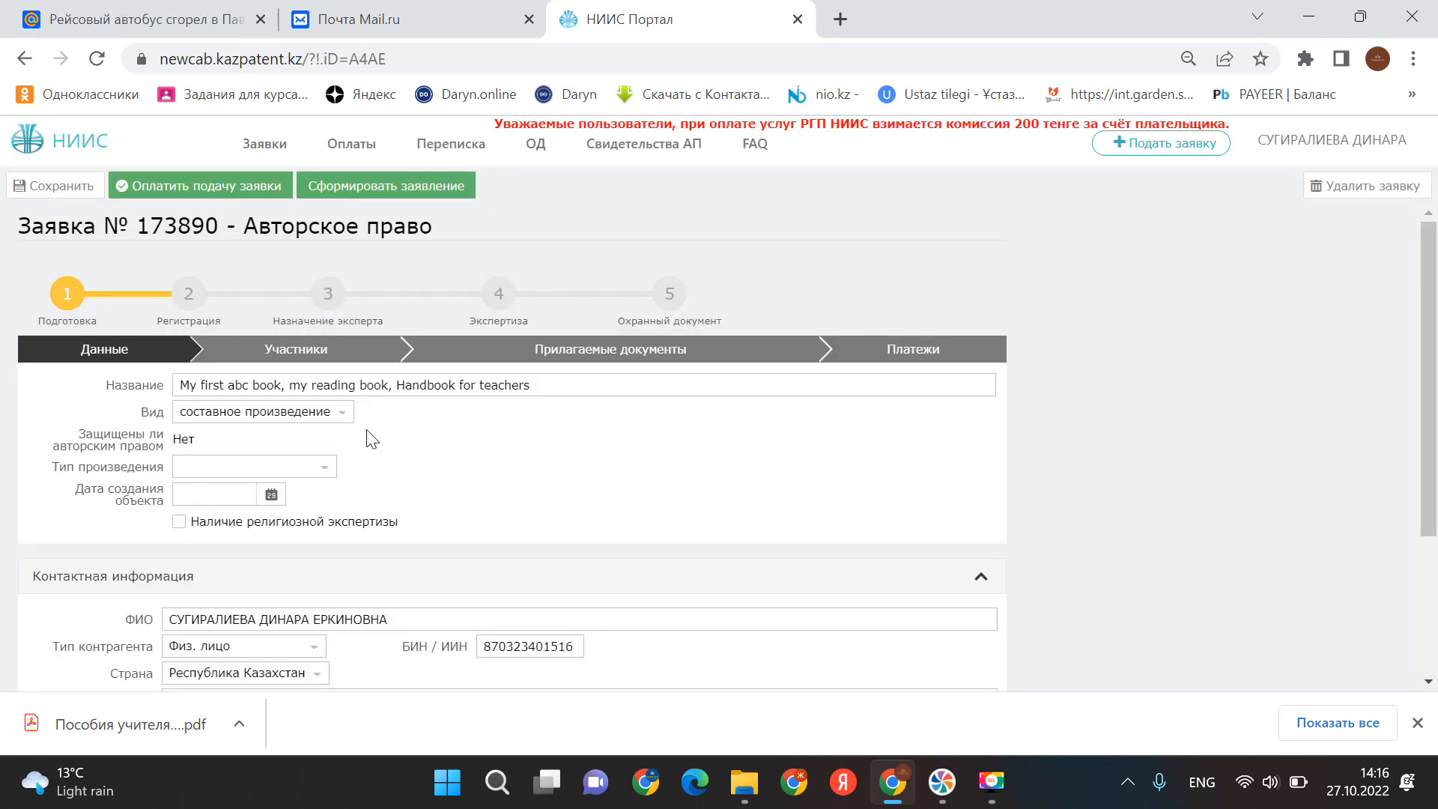
- Switch the Вид work type to 'произведение литературы'
{"action": "left_click", "coordinate": [343, 418]}
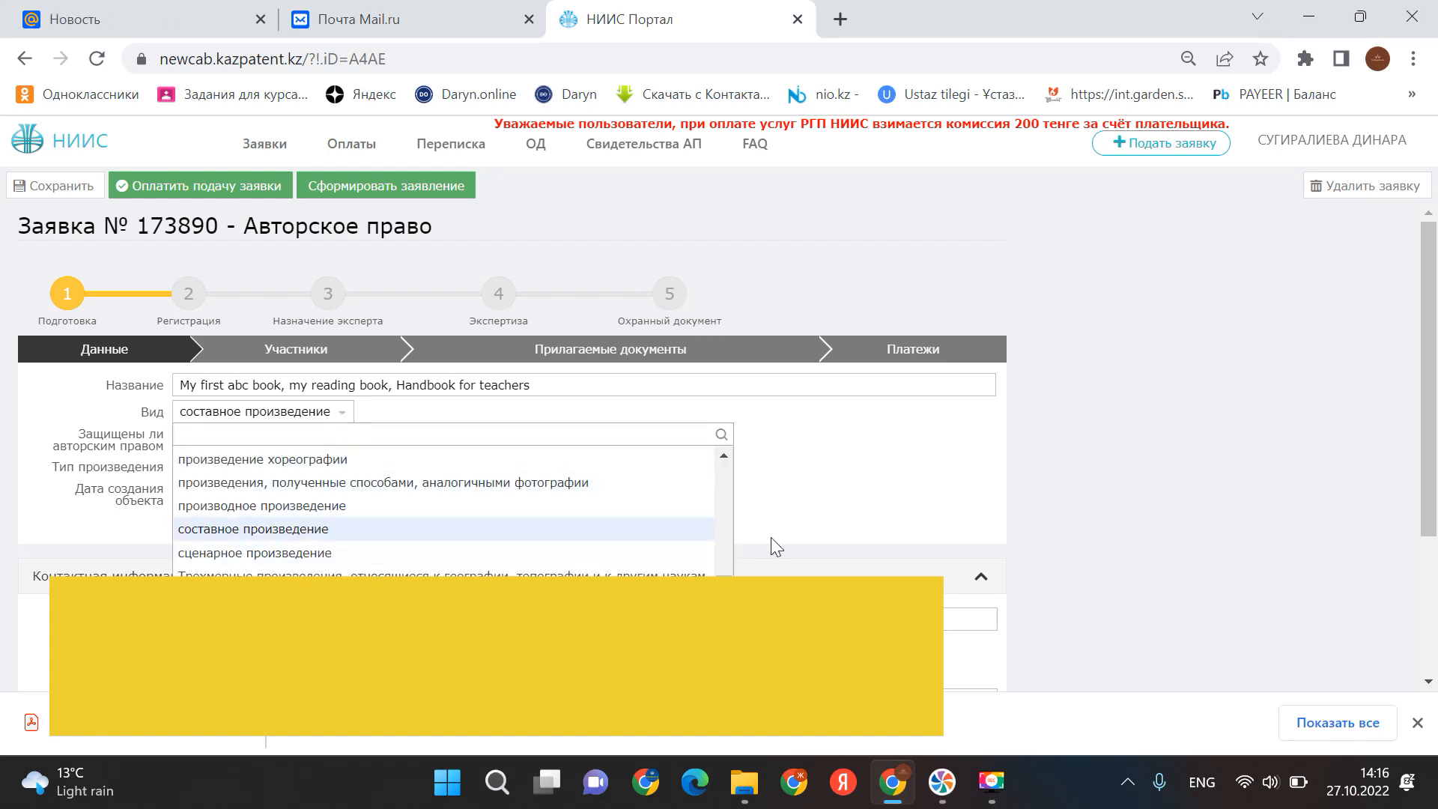
{"action": "left_click_drag", "start_coordinate": [727, 588], "coordinate": [728, 547]}
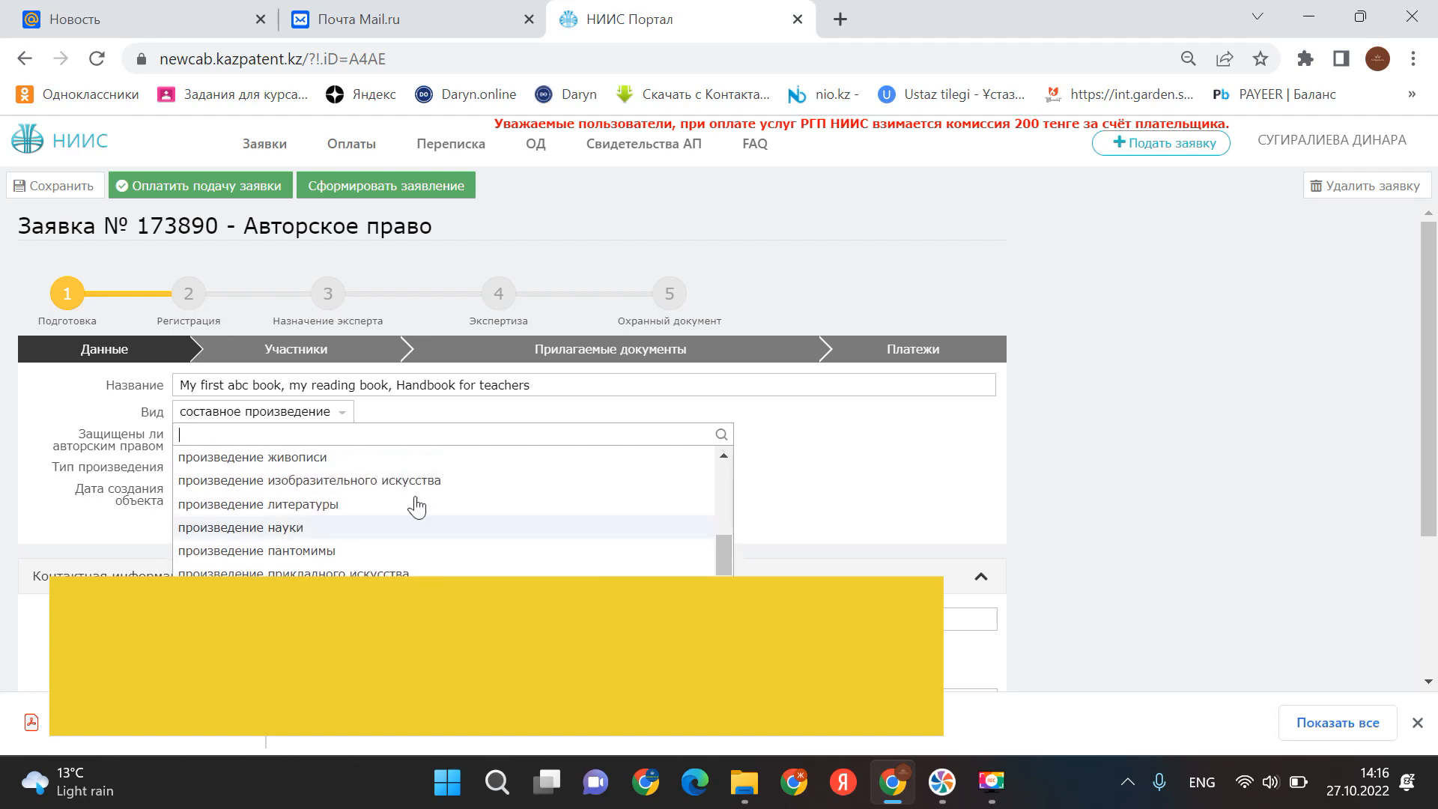
{"action": "left_click", "coordinate": [284, 505]}
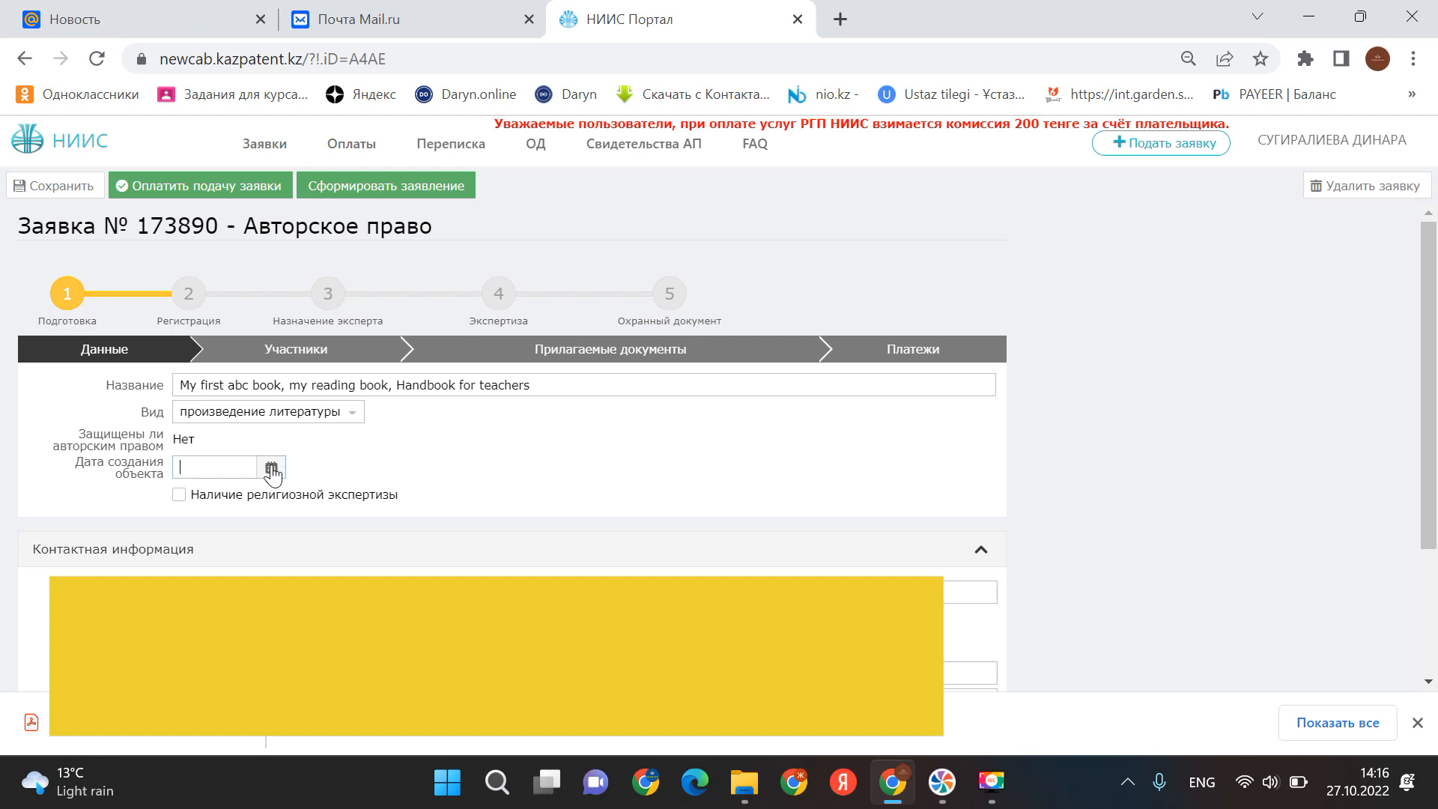
{"action": "left_click", "coordinate": [230, 465]}
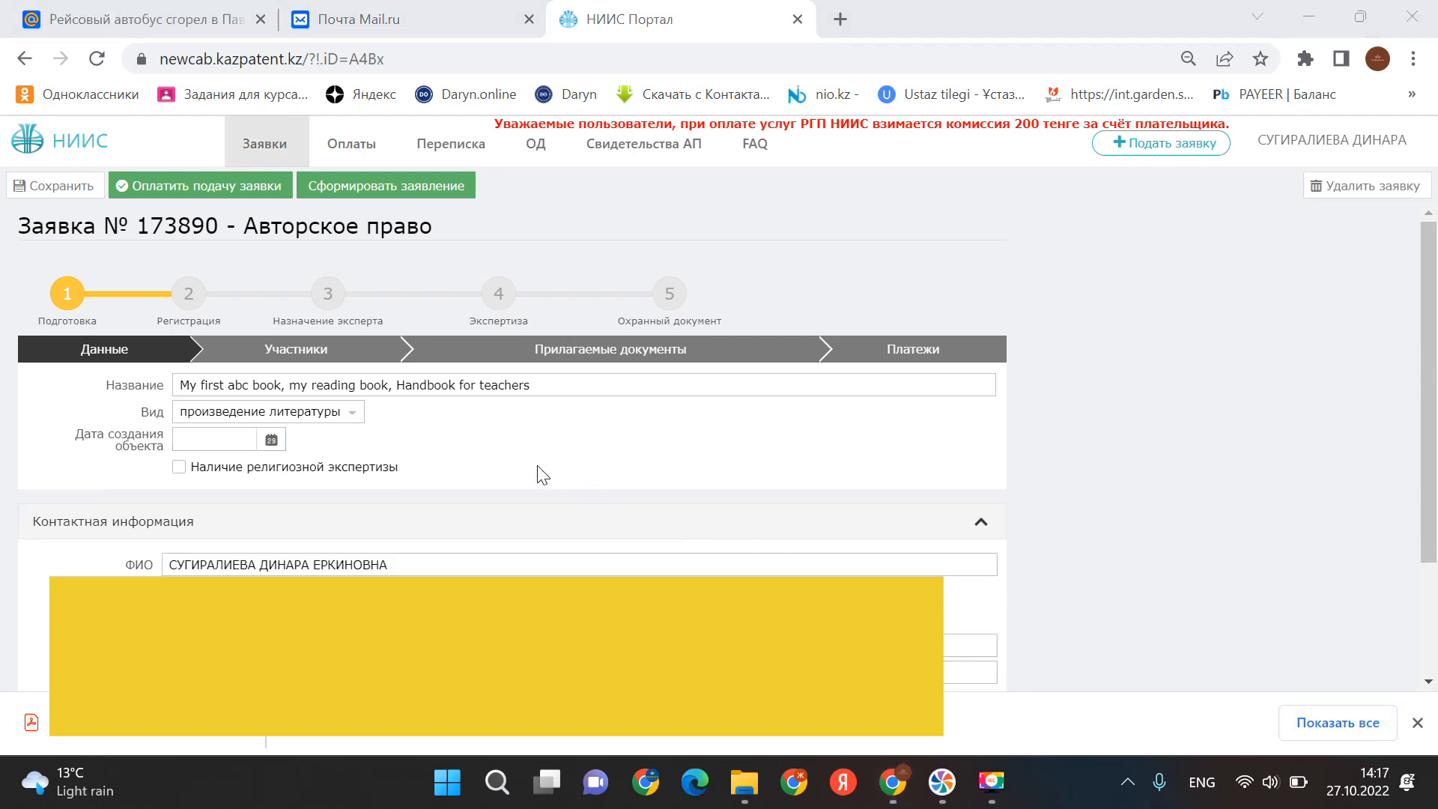
- Enter 09.04.2021 as the object's creation date
{"action": "left_click", "coordinate": [210, 447]}
{"action": "type", "text": "09.__.____"}
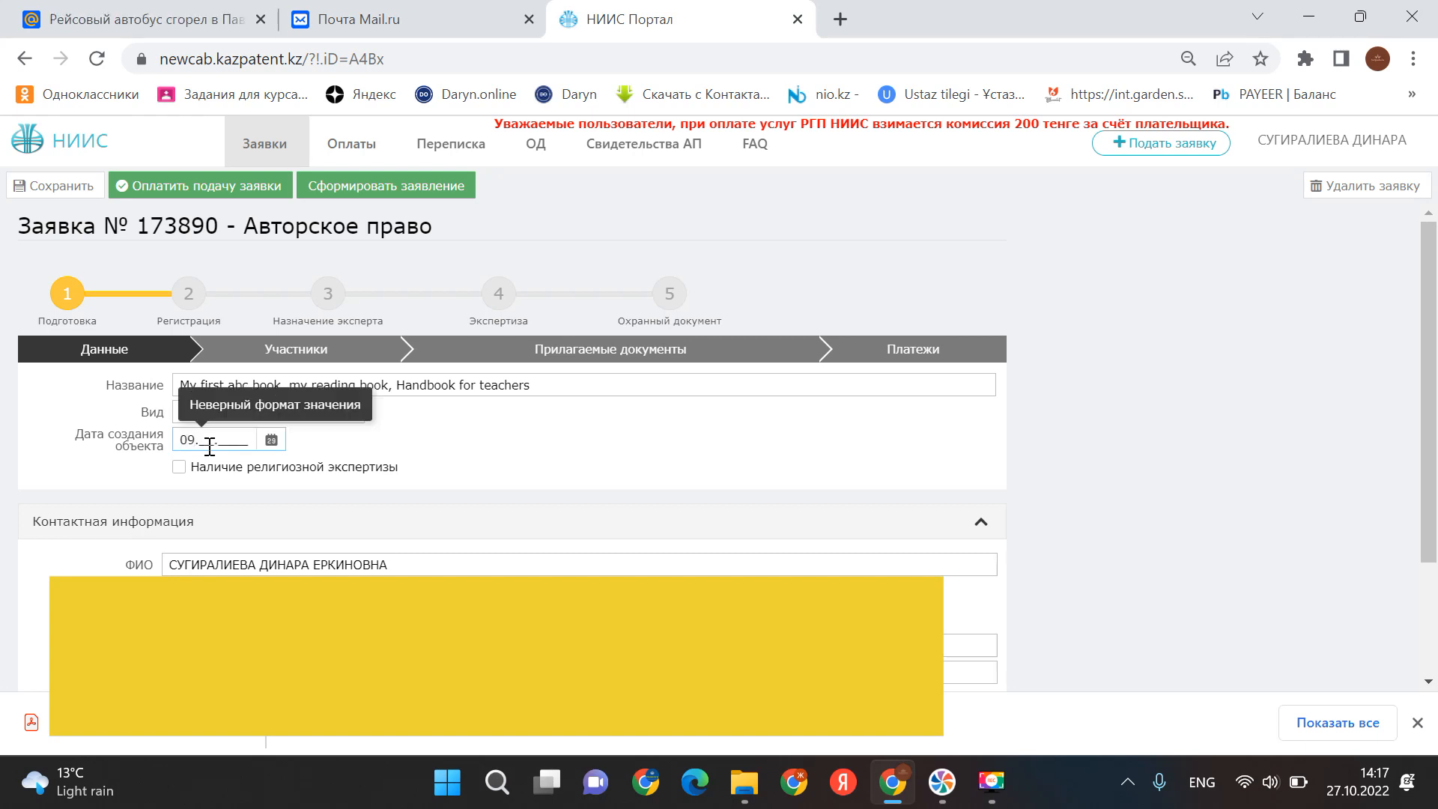
{"action": "type", "text": "0420"}
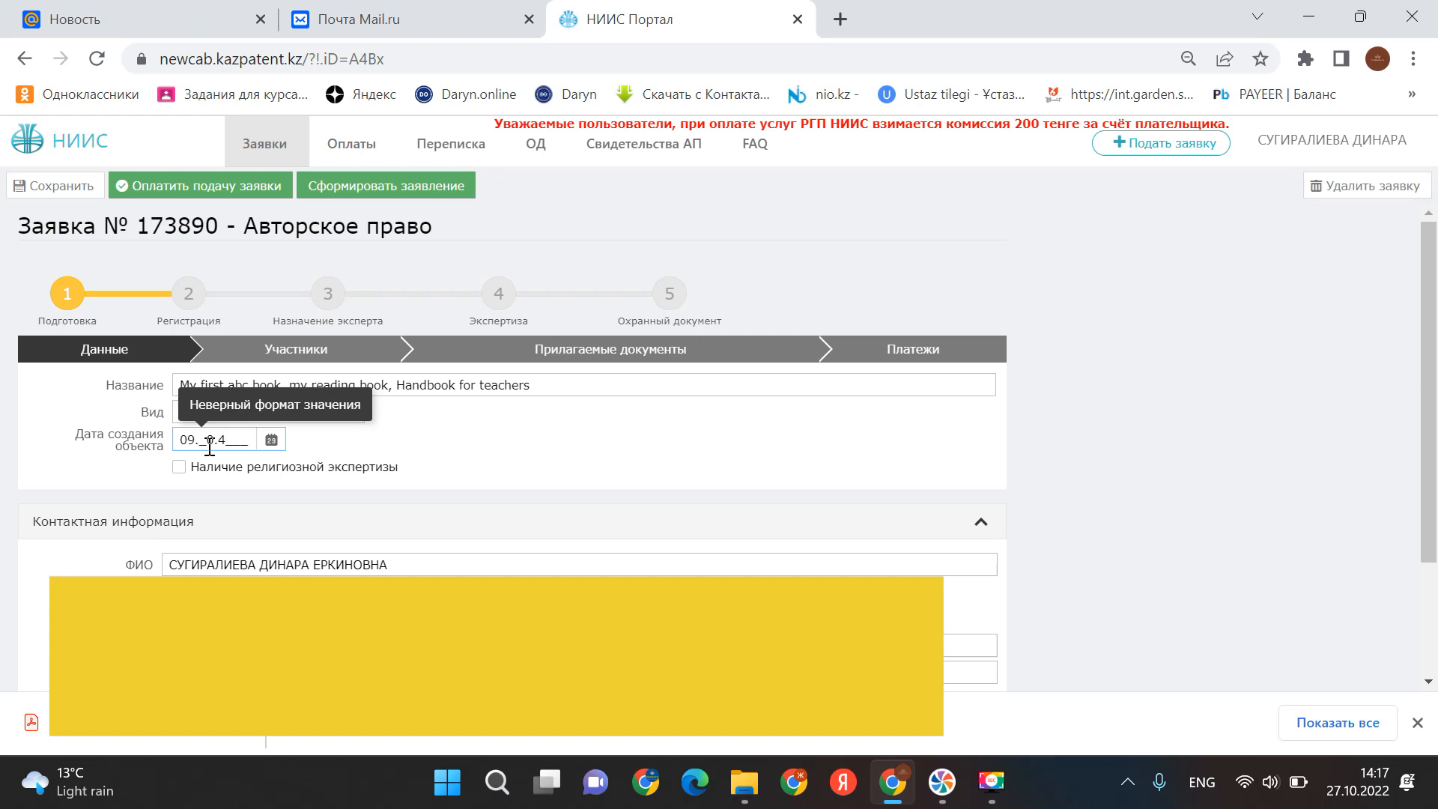
{"action": "type", "text": "2"}
{"action": "key", "text": "BackSpace"}
{"action": "key", "text": "BackSpace"}
{"action": "key", "text": "BackSpace"}
{"action": "key", "text": "BackSpace"}
{"action": "key", "text": "BackSpace"}
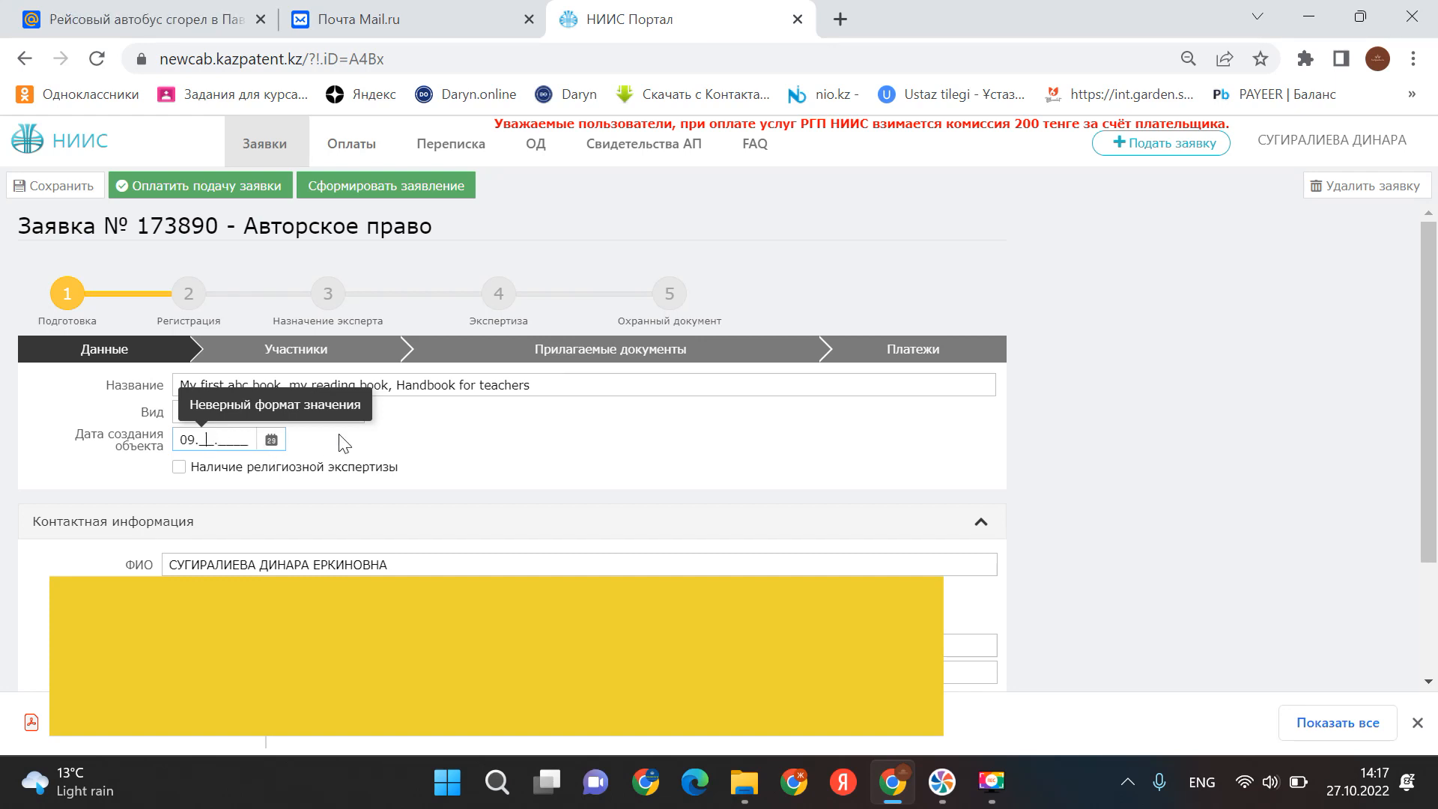
{"action": "type", "text": "04."}
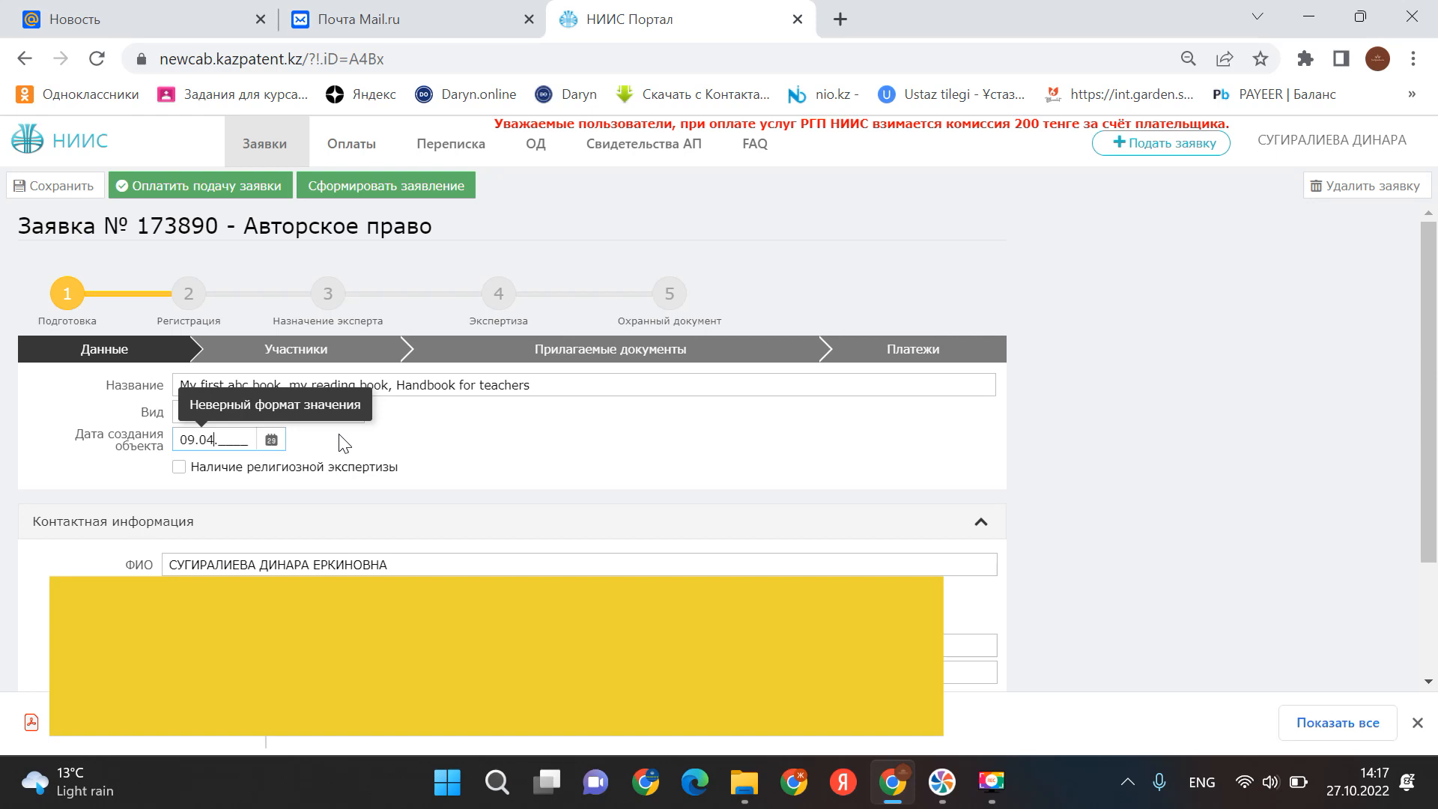
{"action": "type", "text": "2021"}
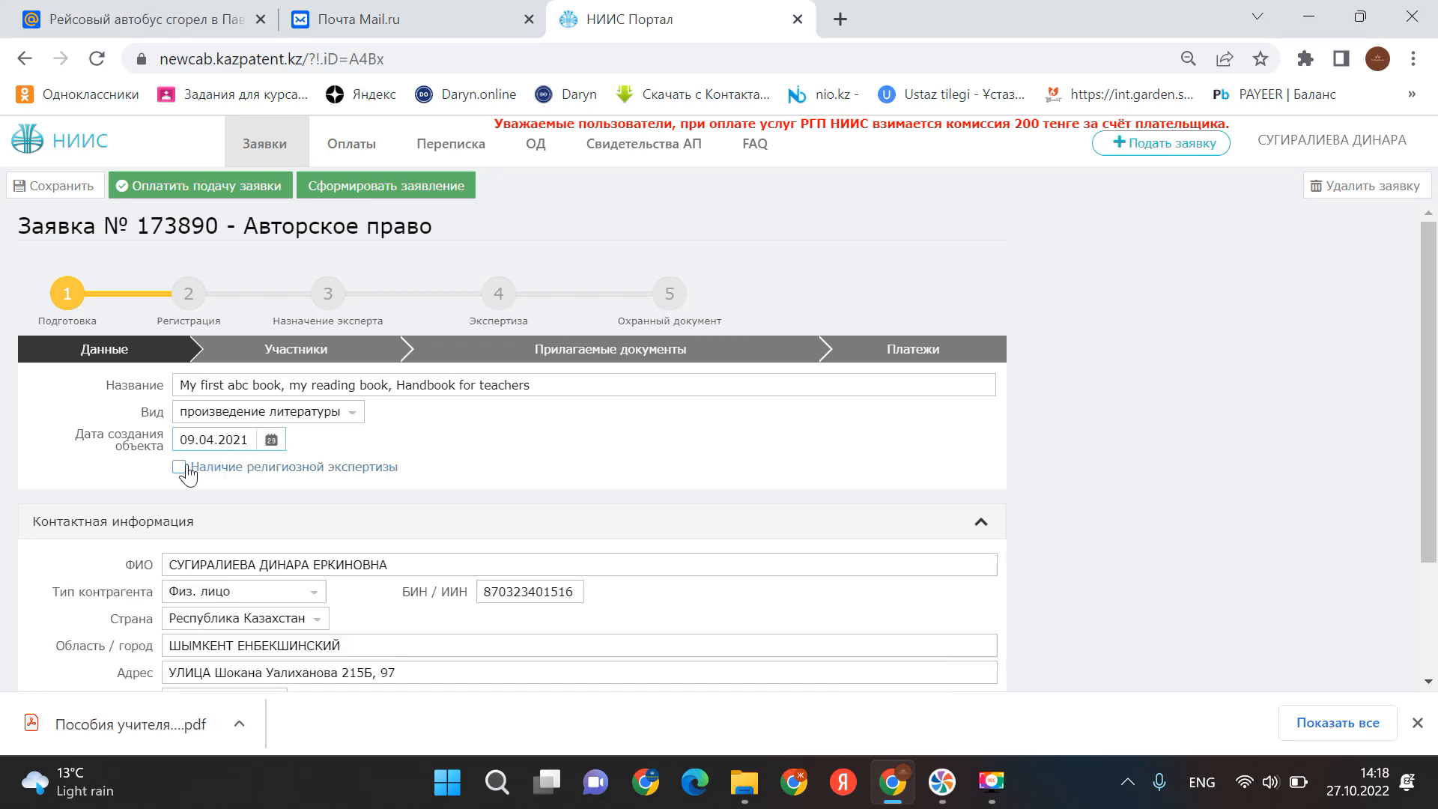
- Tick Наличие религиозной экспертизы and save the application draft
{"action": "left_click", "coordinate": [180, 468]}
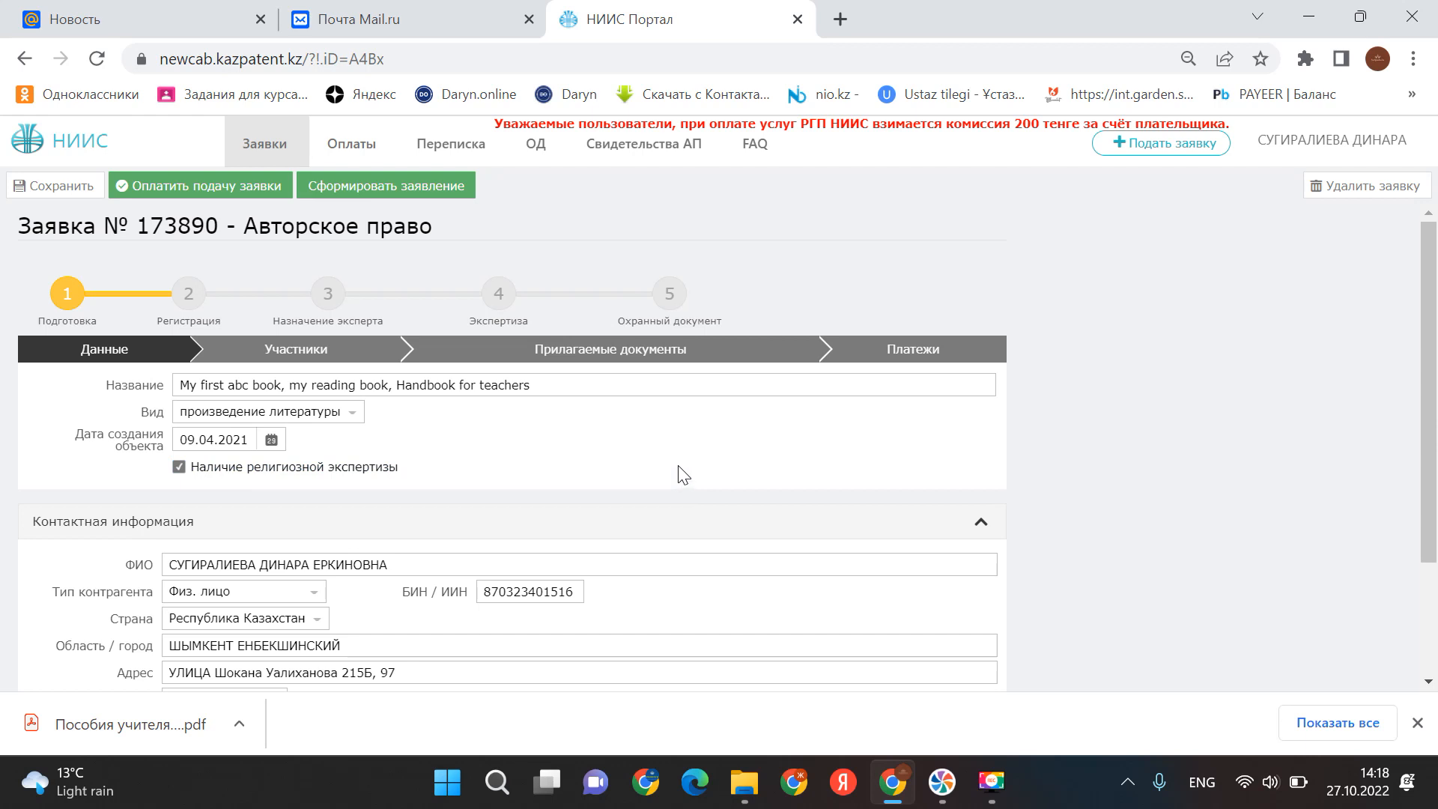
{"action": "scroll", "coordinate": [607, 447], "scroll_direction": "down", "scroll_amount": 2}
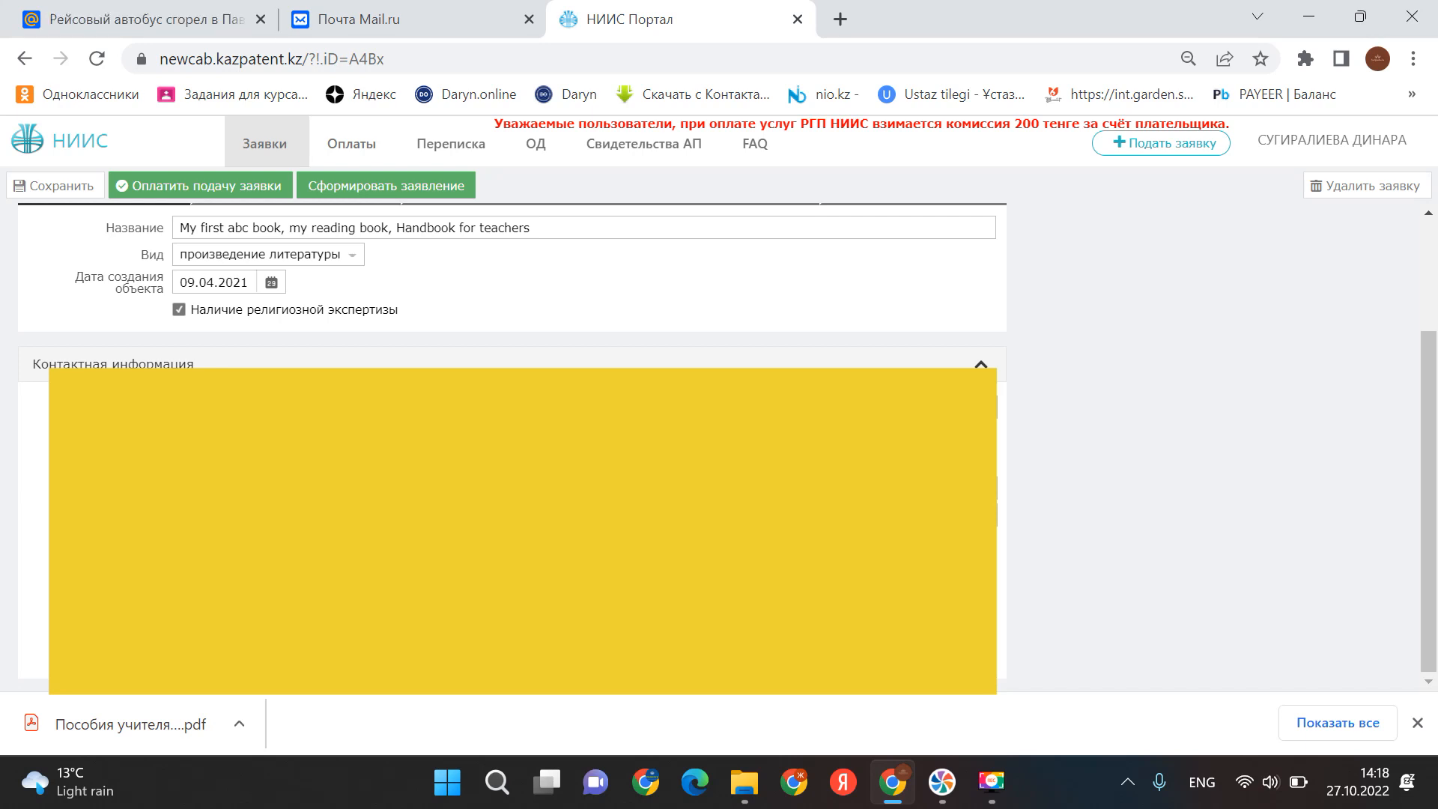
{"action": "scroll", "coordinate": [512, 449], "scroll_direction": "up", "scroll_amount": 2}
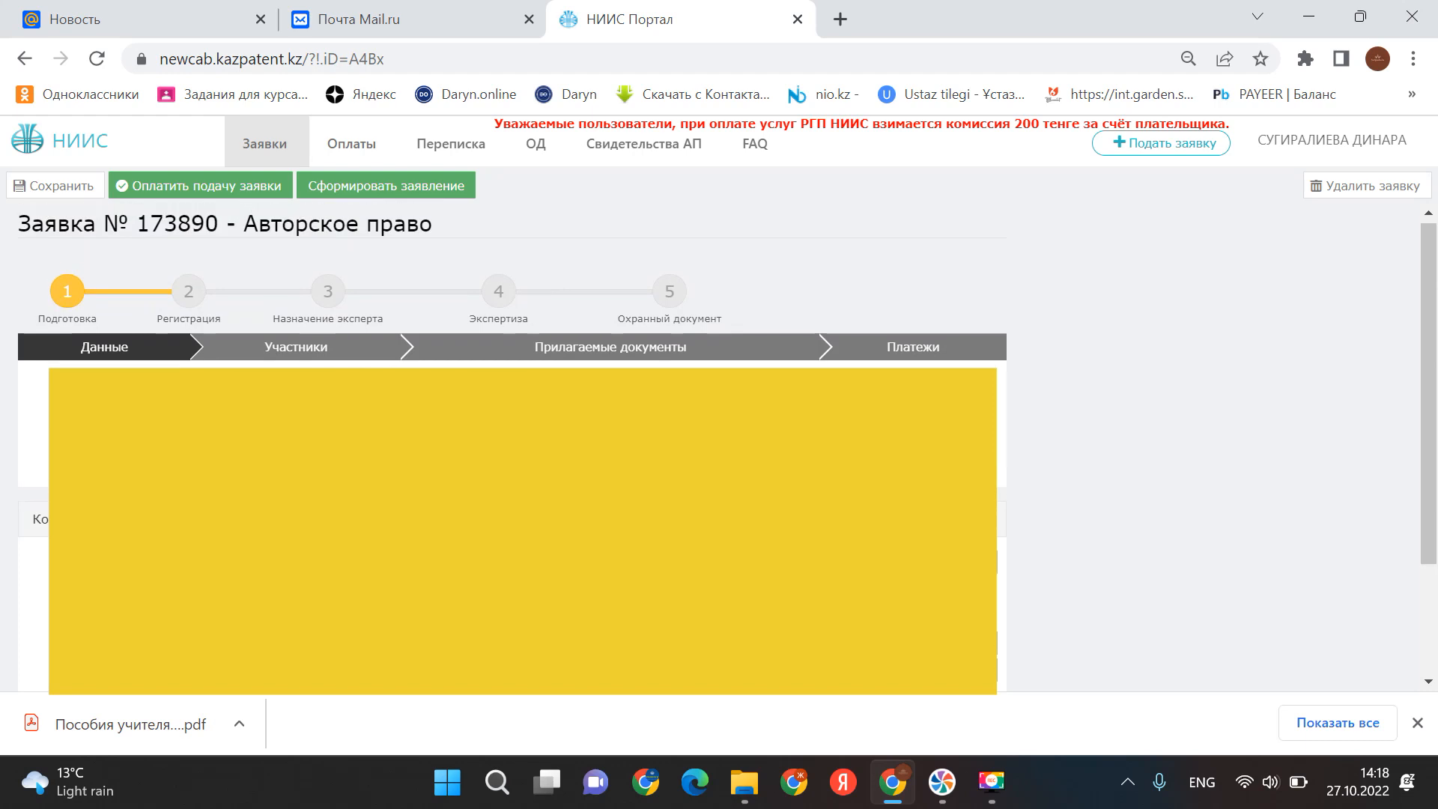
{"action": "left_click", "coordinate": [60, 187]}
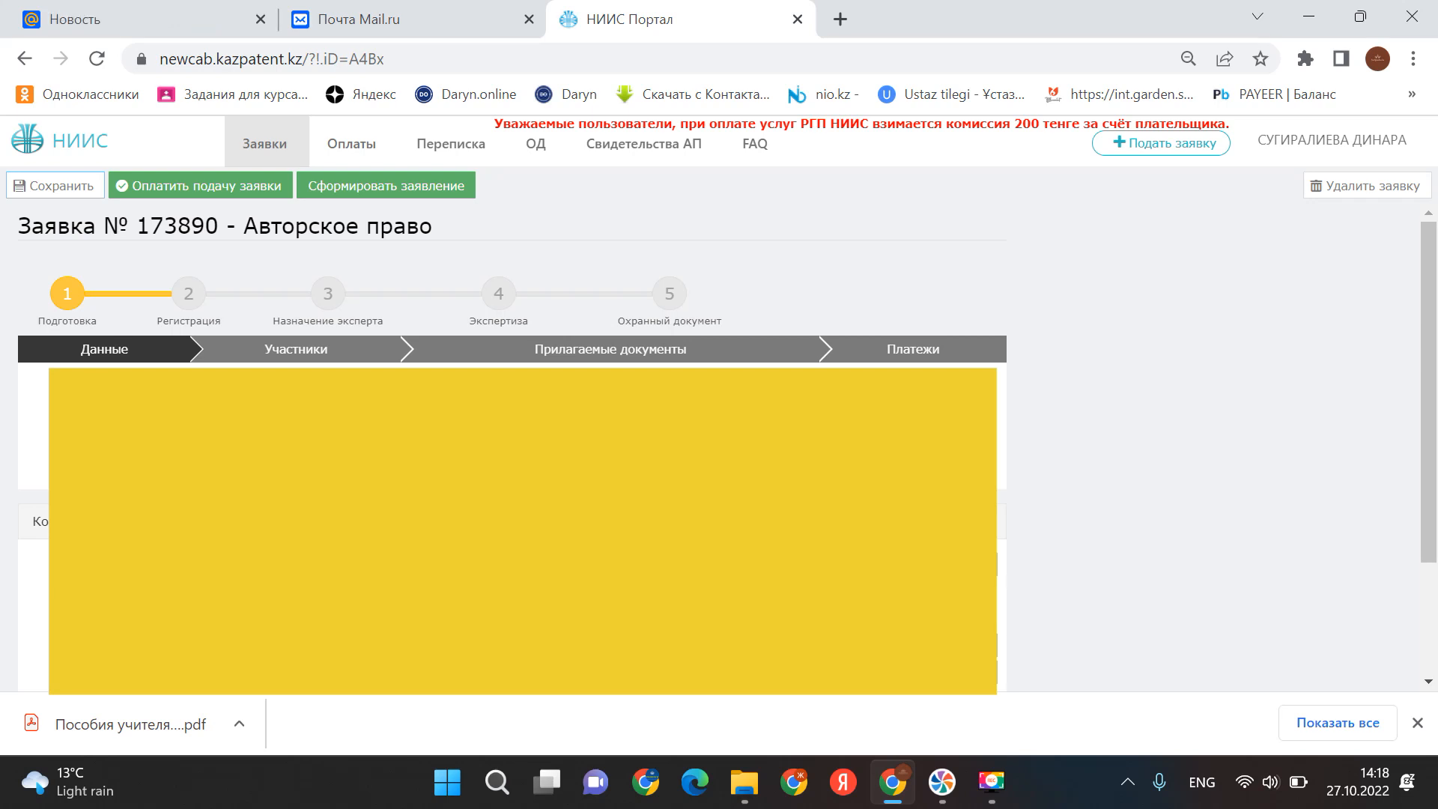
- Open a blank Автор participant form on the Участники tab through Добавить участника
{"action": "left_click", "coordinate": [300, 359]}
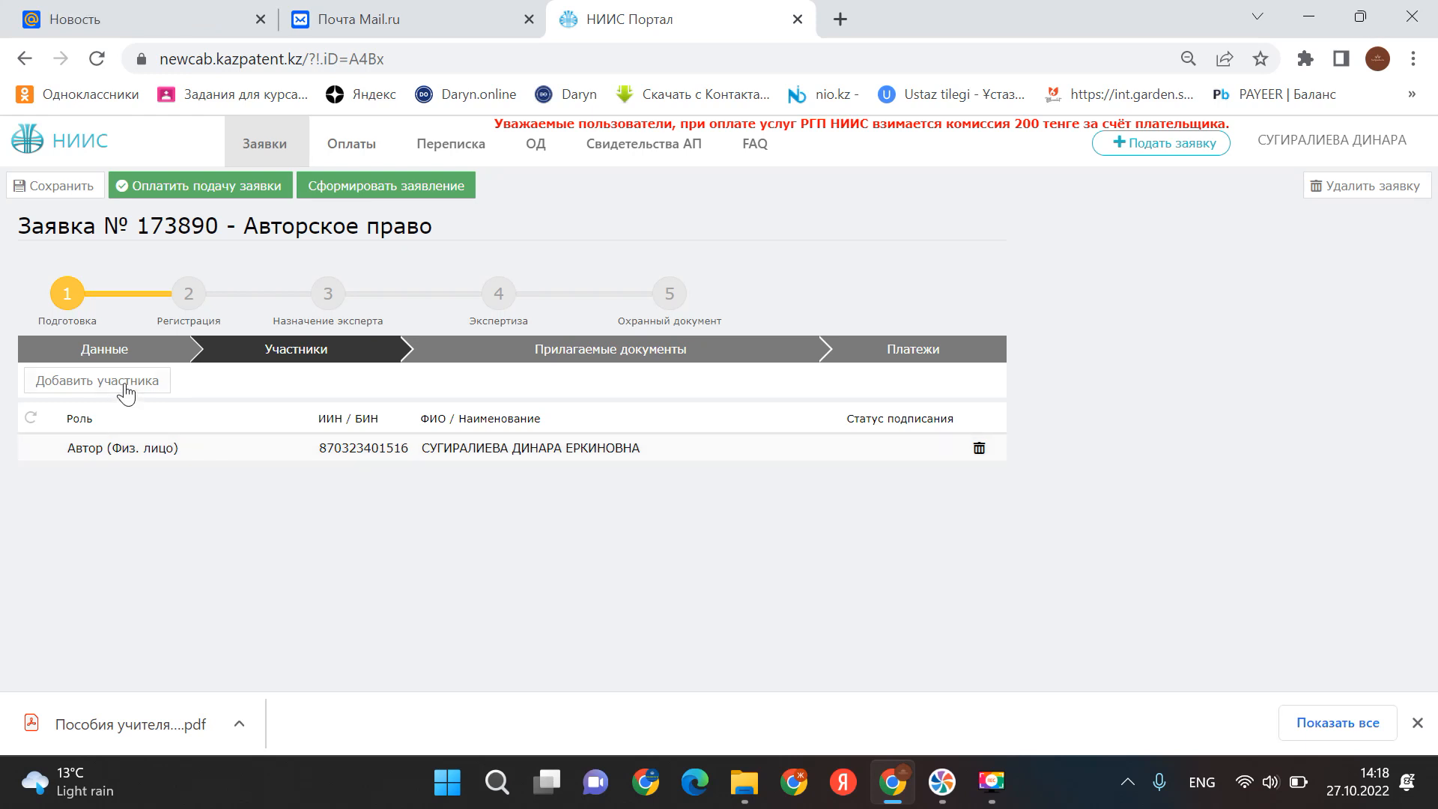
{"action": "left_click", "coordinate": [126, 388]}
{"action": "left_click", "coordinate": [582, 390]}
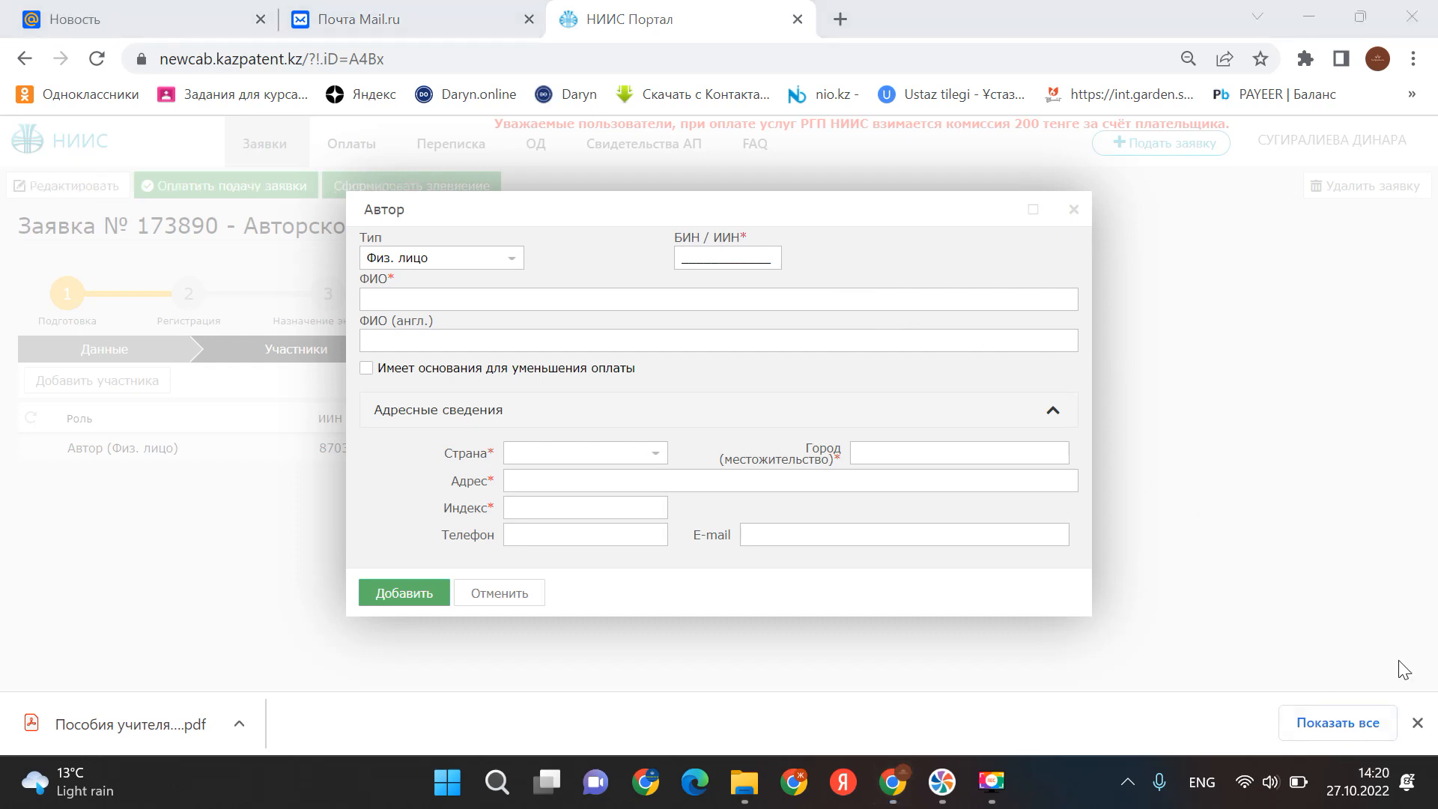
- Enter the co-author's IIN and their full name in Latin capital letters
{"action": "left_click", "coordinate": [693, 259]}
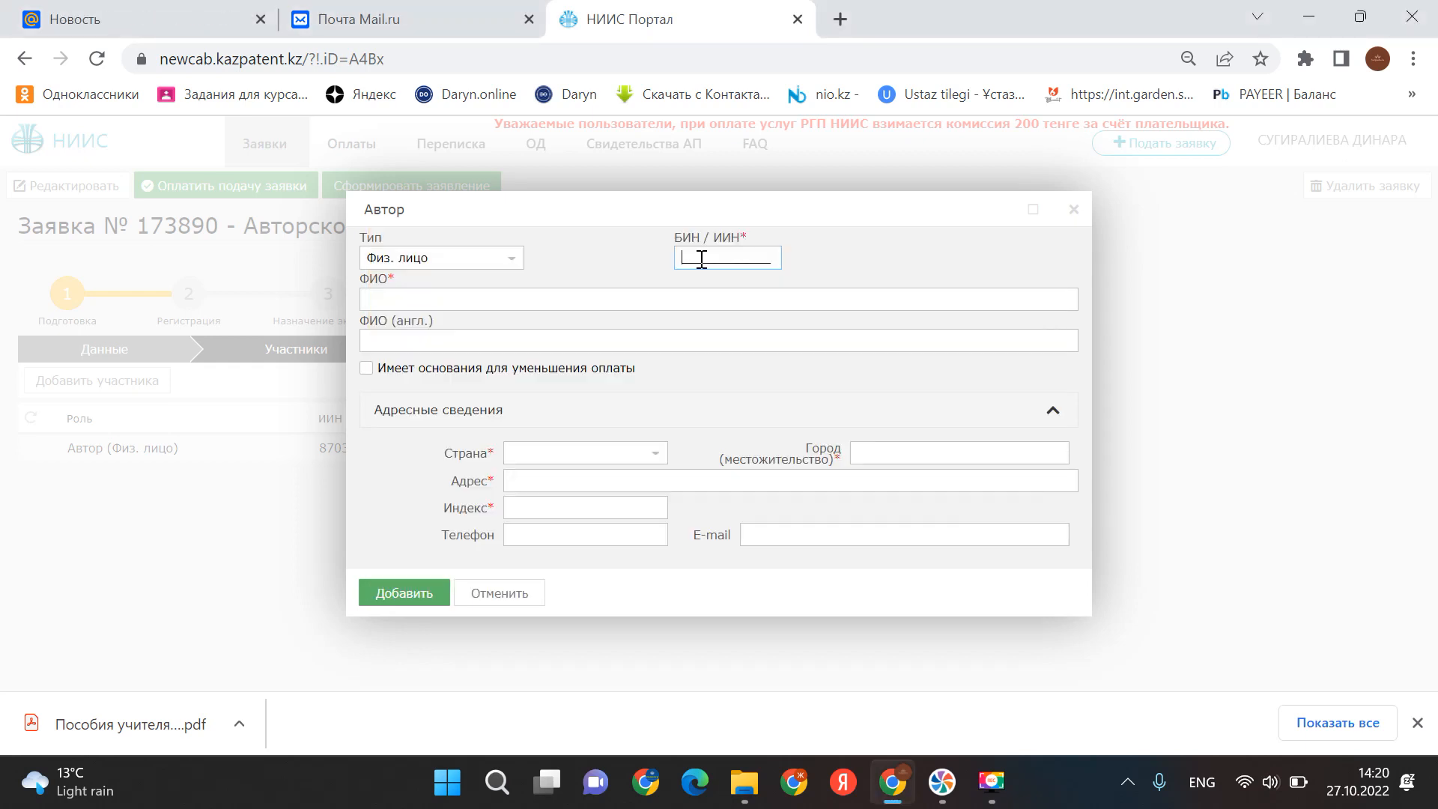
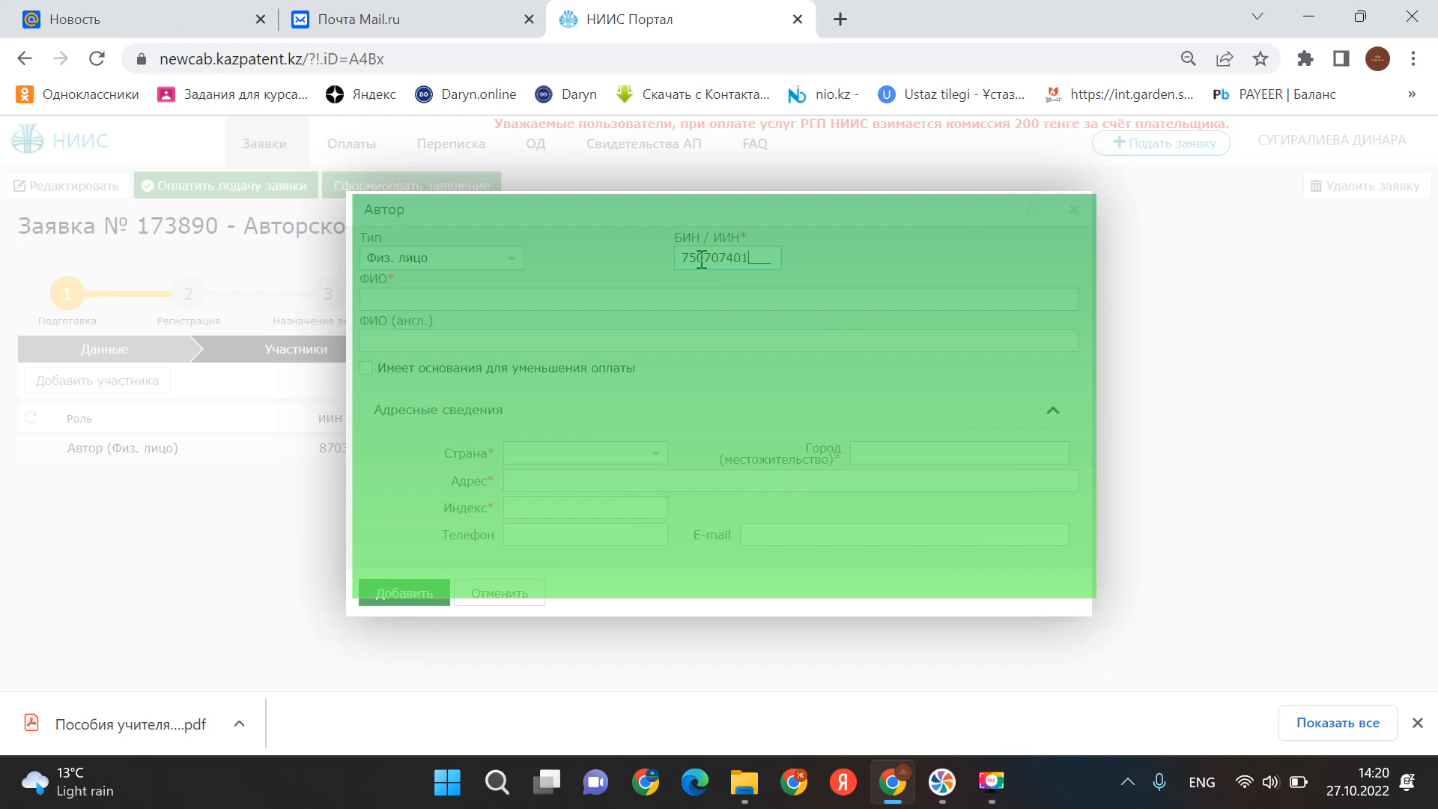
{"action": "left_click", "coordinate": [479, 310]}
{"action": "left_click", "coordinate": [465, 331]}
{"action": "type", "text": "s"}
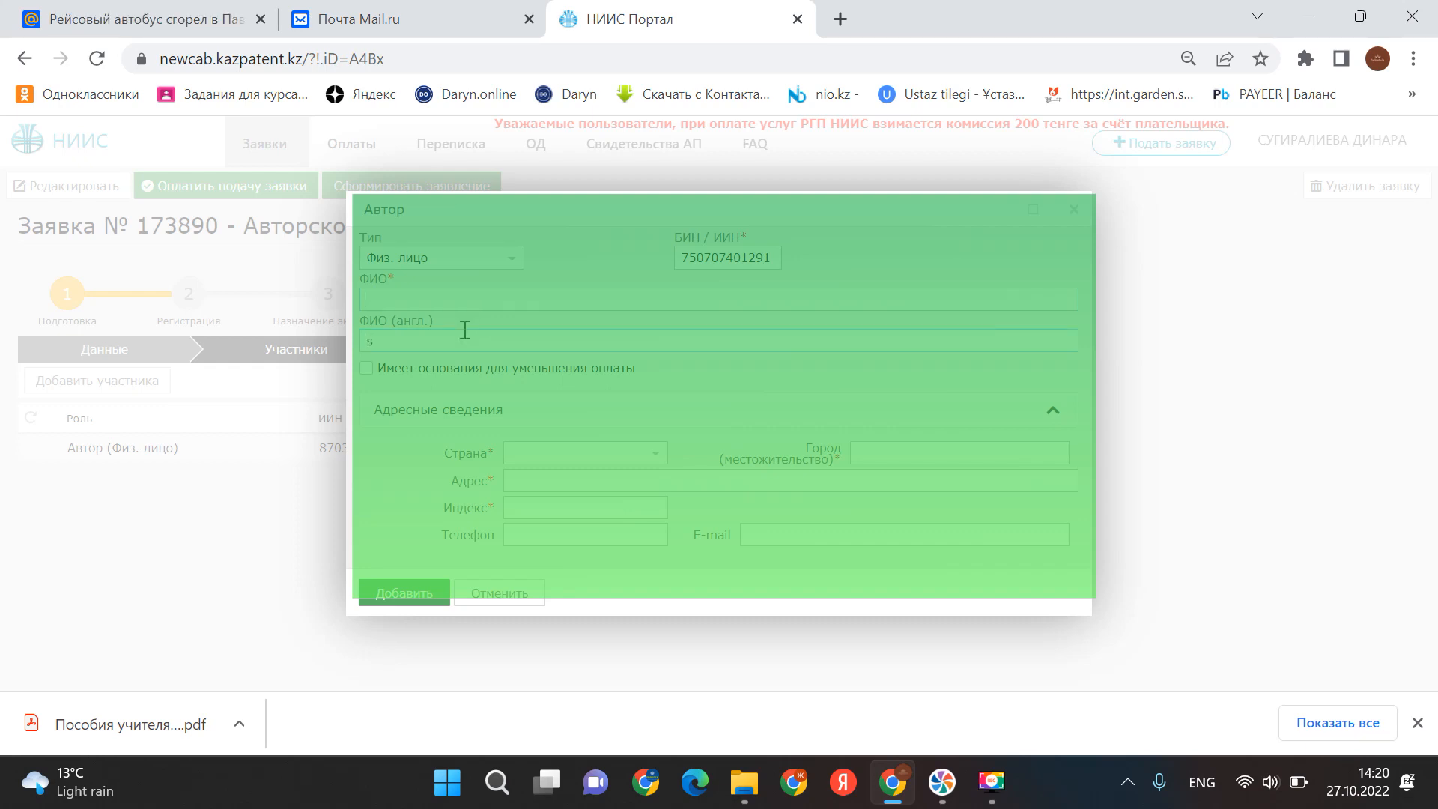
{"action": "key", "text": "BackSpace"}
{"action": "key", "text": "Caps_Lock"}
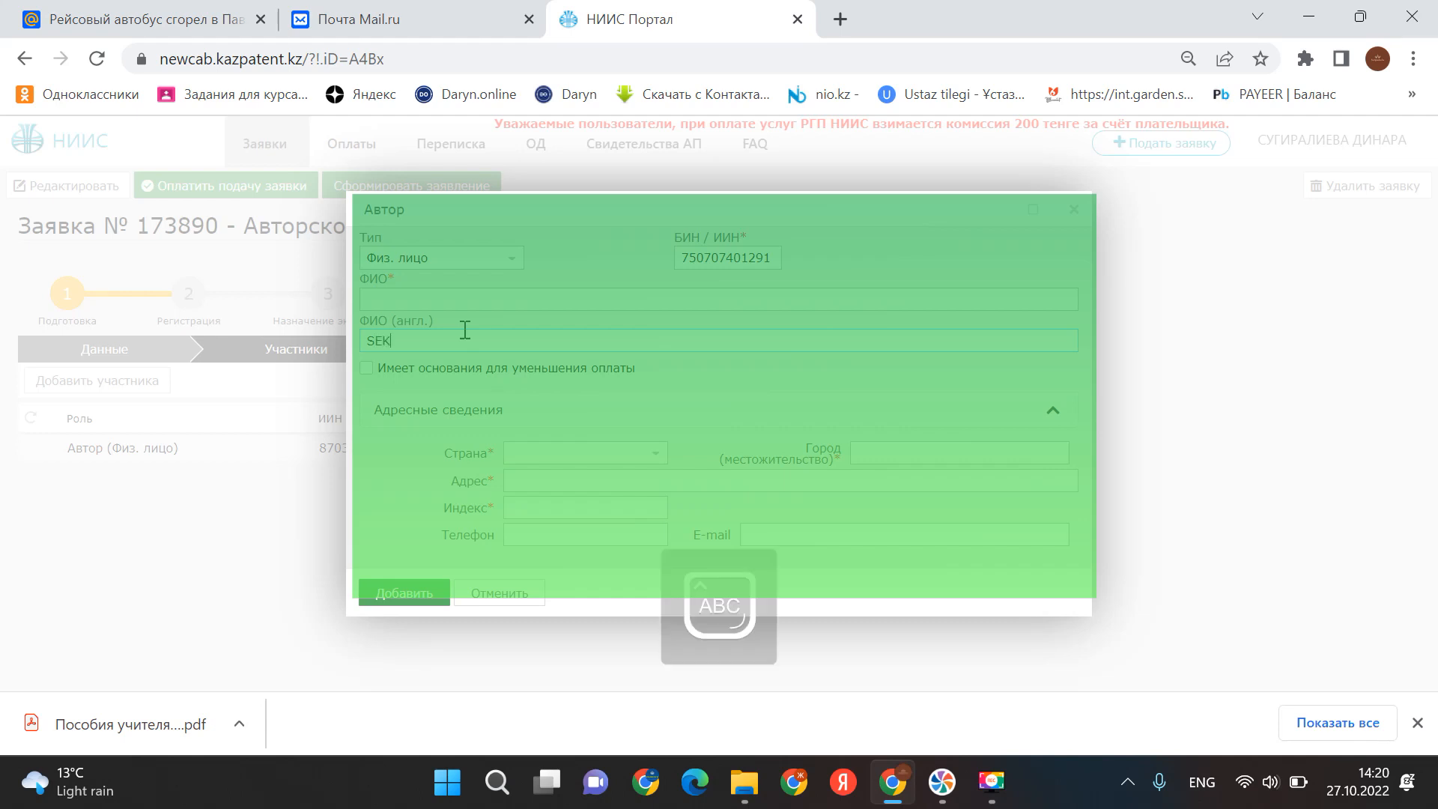
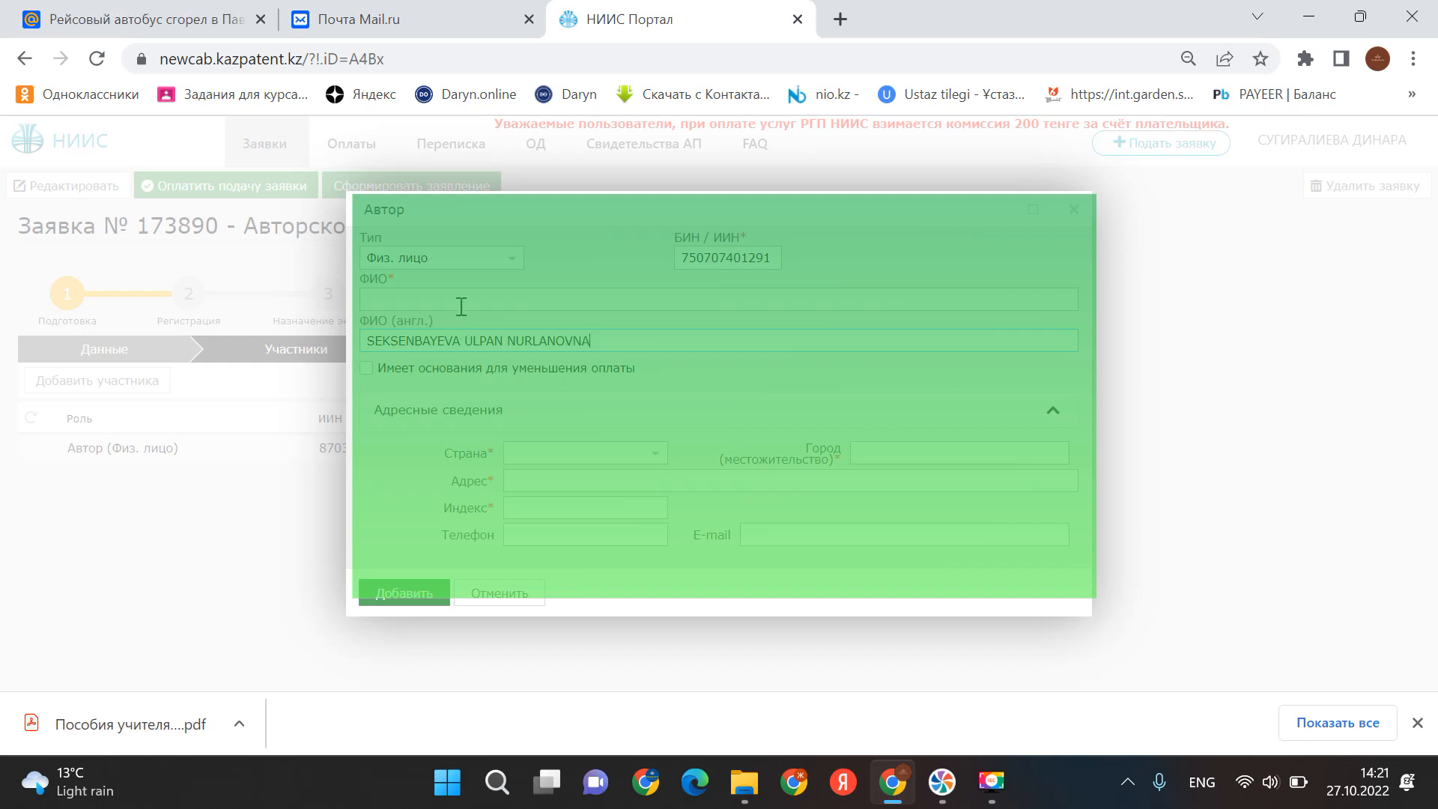
- Type the co-author's full name in Cyrillic using the Kazakh layout
{"action": "left_click", "coordinate": [460, 306]}
{"action": "key", "text": "alt+shift"}
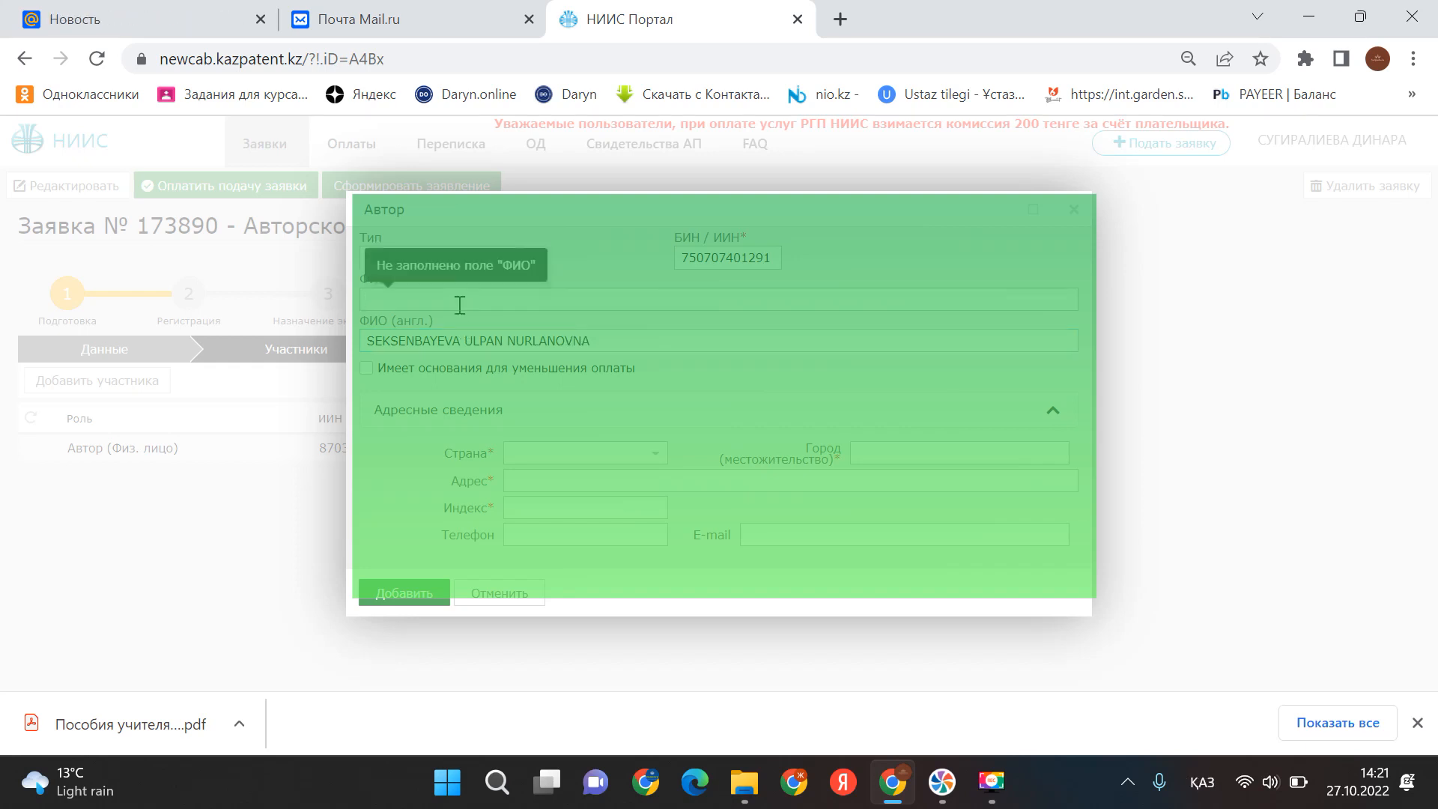
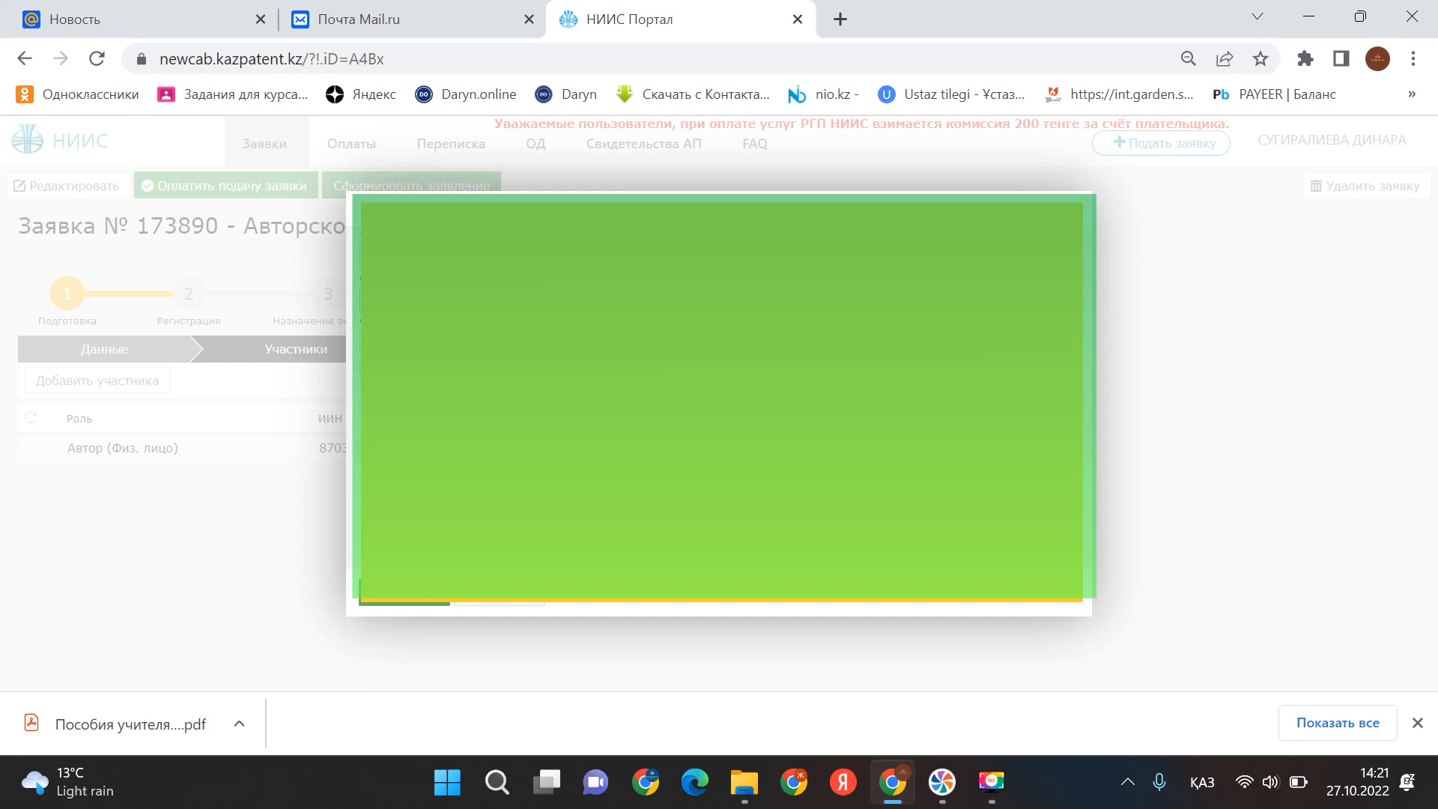
- Pick the co-author's country and fill in the address fields, switching keyboard layouts as needed
{"action": "left_click", "coordinate": [941, 517]}
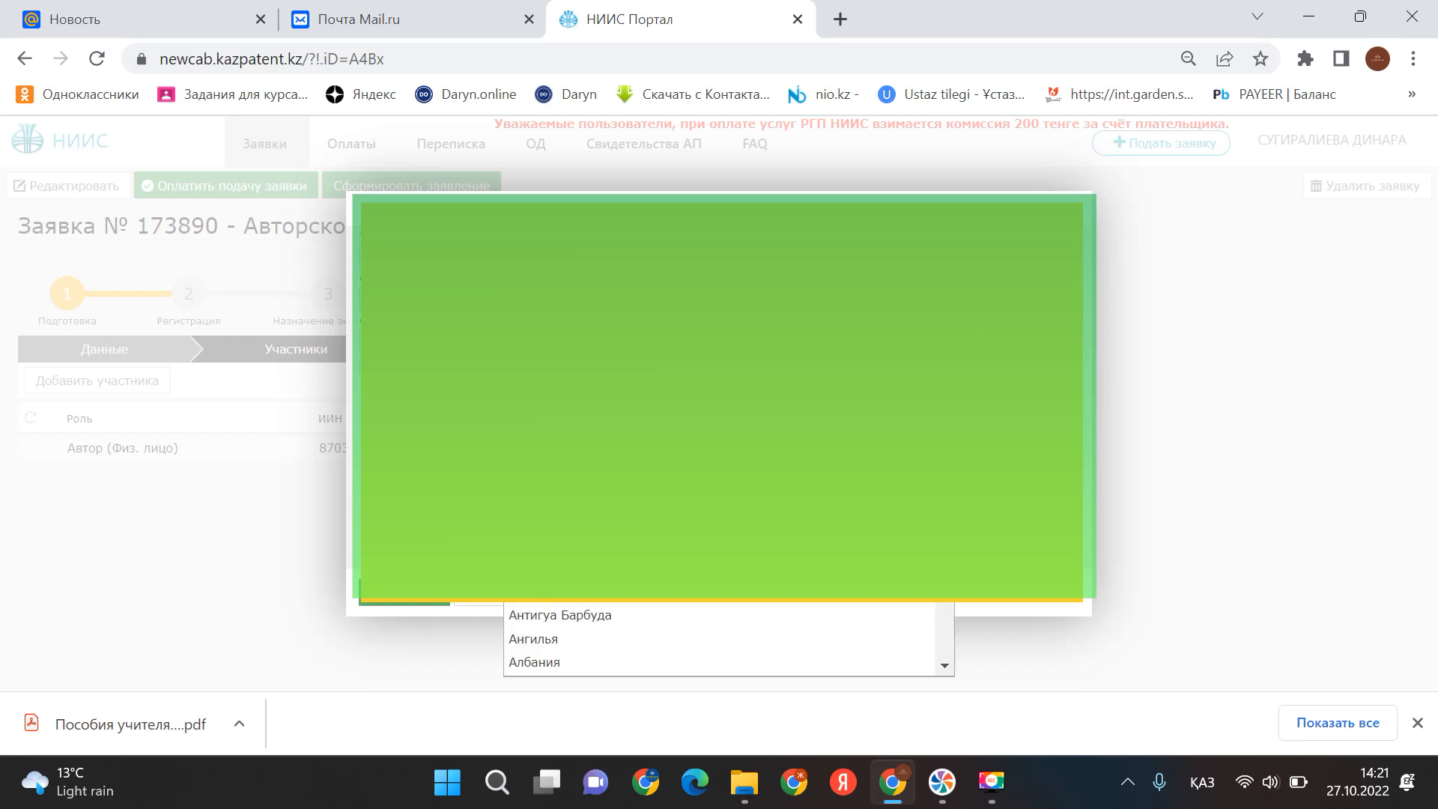
{"action": "left_click", "coordinate": [584, 543]}
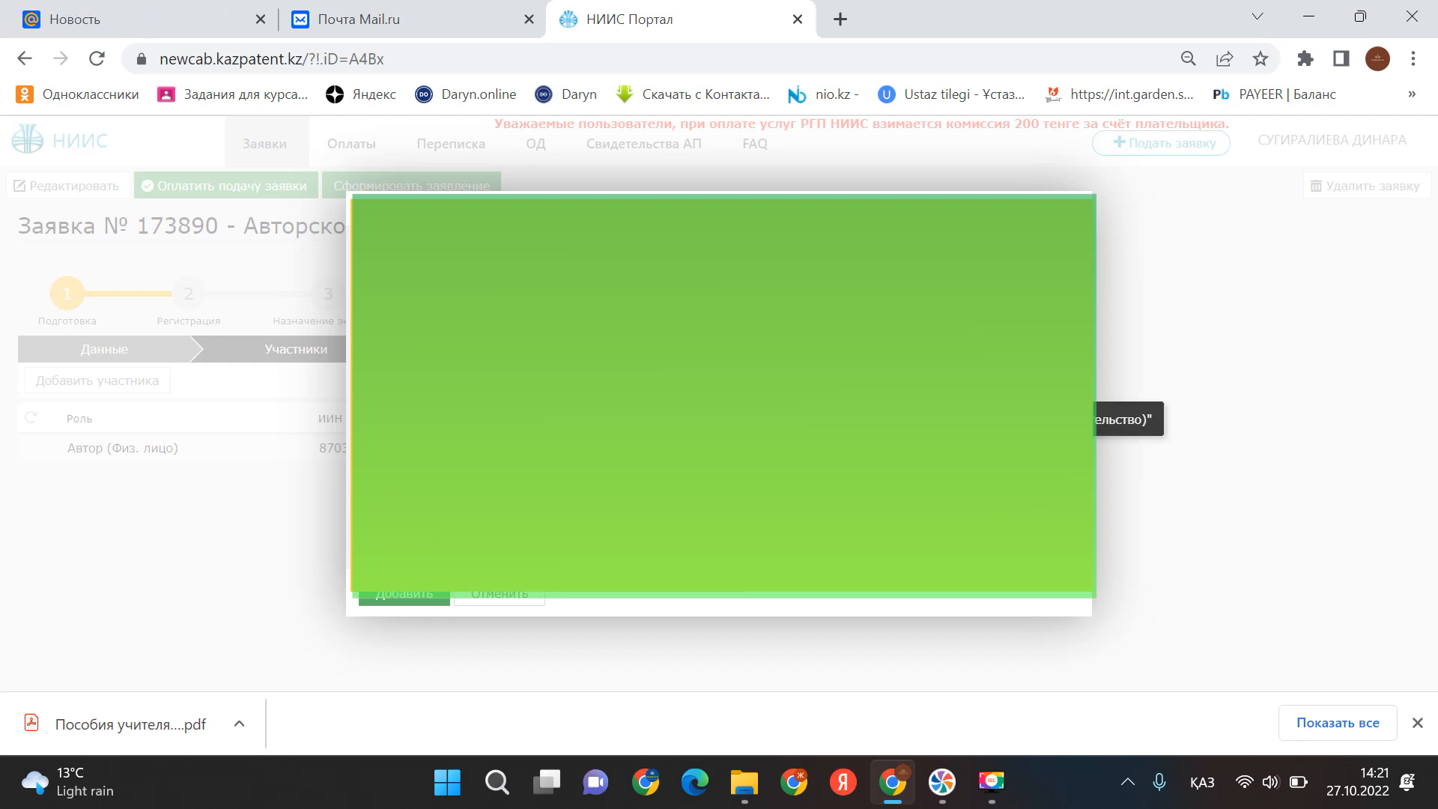
{"action": "key", "text": "Caps_Lock"}
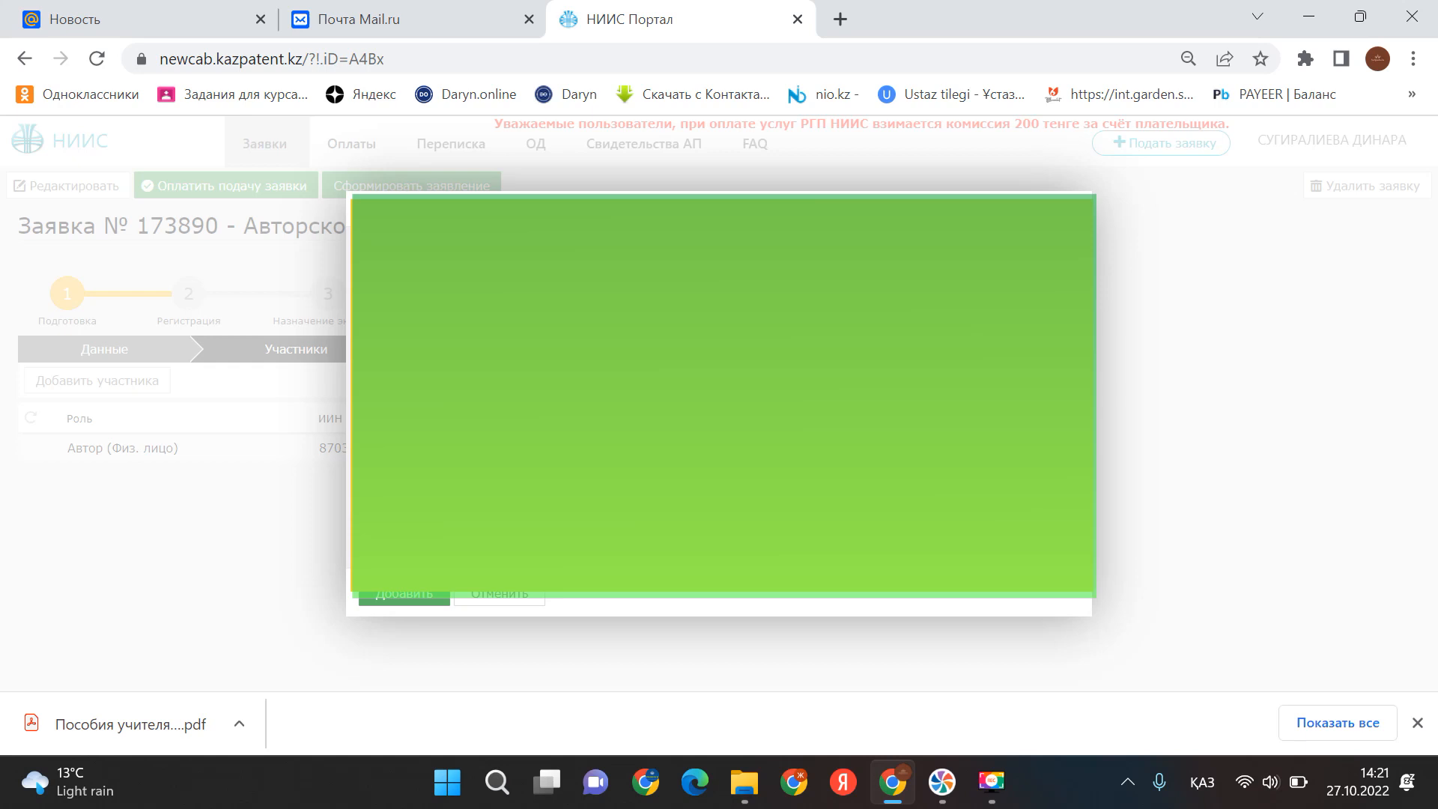
{"action": "key", "text": "alt+shift"}
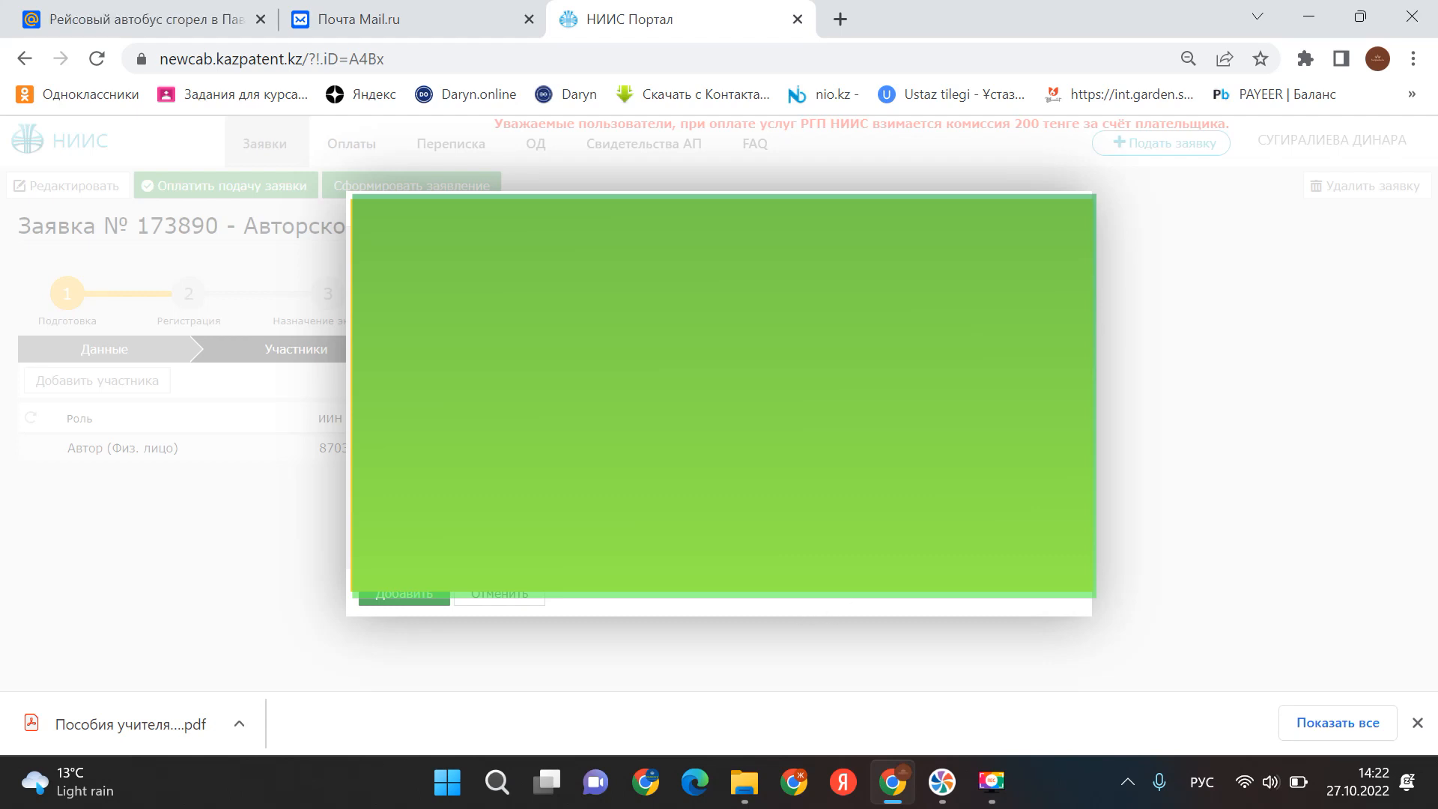
{"action": "key", "text": "alt+shift"}
- Add the co-author as a participant and open the Прилагаемые документы section
{"action": "left_click", "coordinate": [419, 595]}
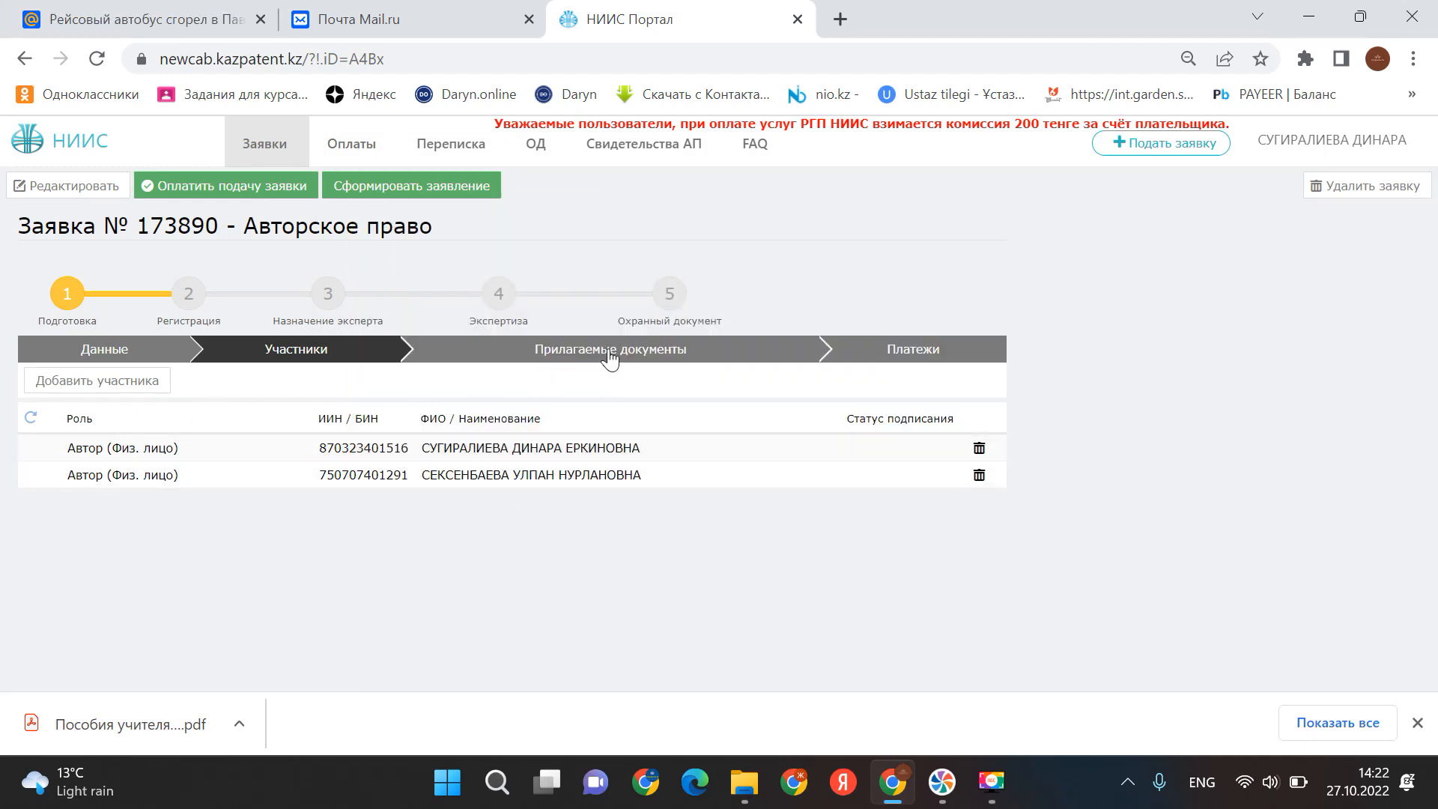
{"action": "left_click", "coordinate": [609, 359]}
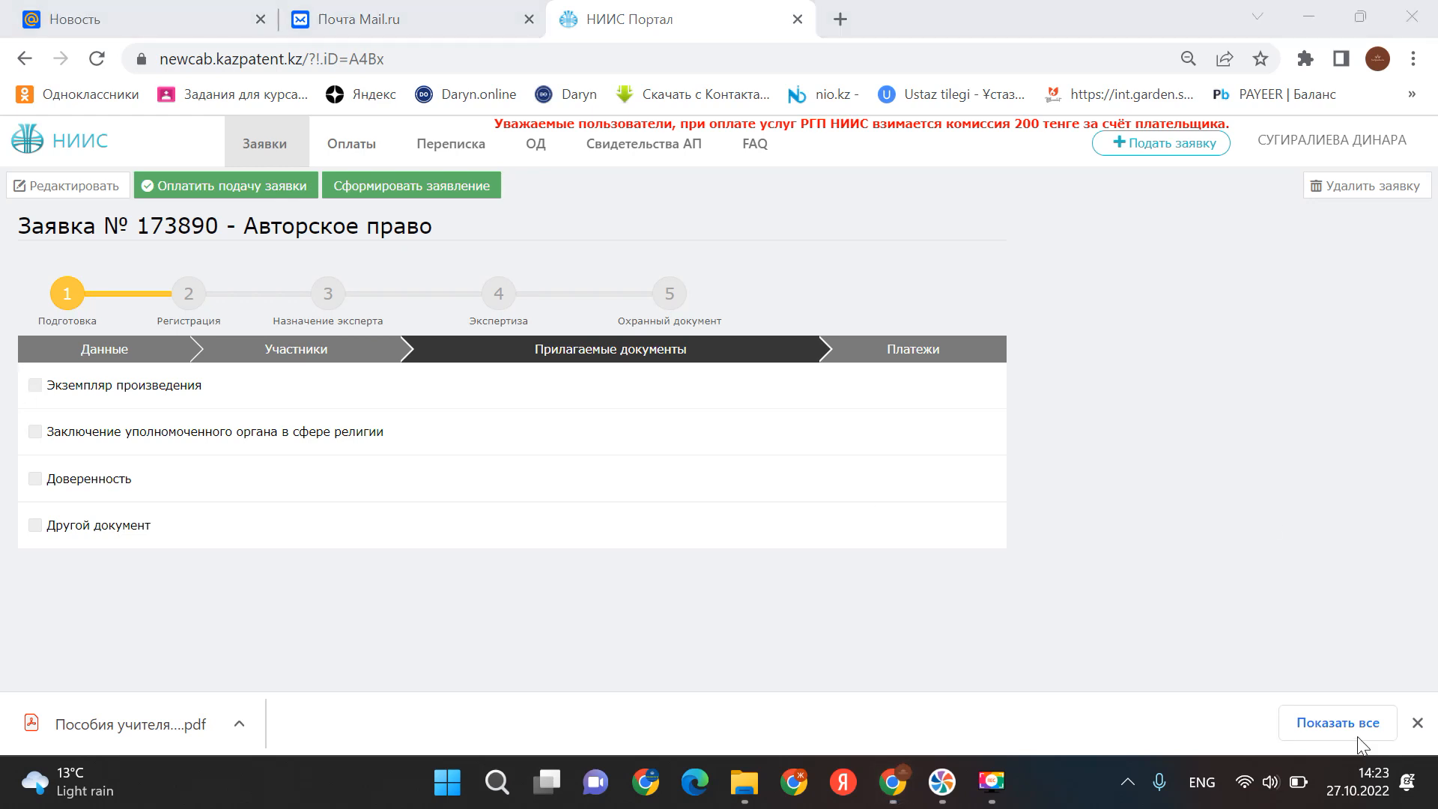
- Make the application editable and tick Экземпляр произведения with 208 sheets
{"action": "left_click", "coordinate": [52, 189]}
{"action": "left_click", "coordinate": [36, 386]}
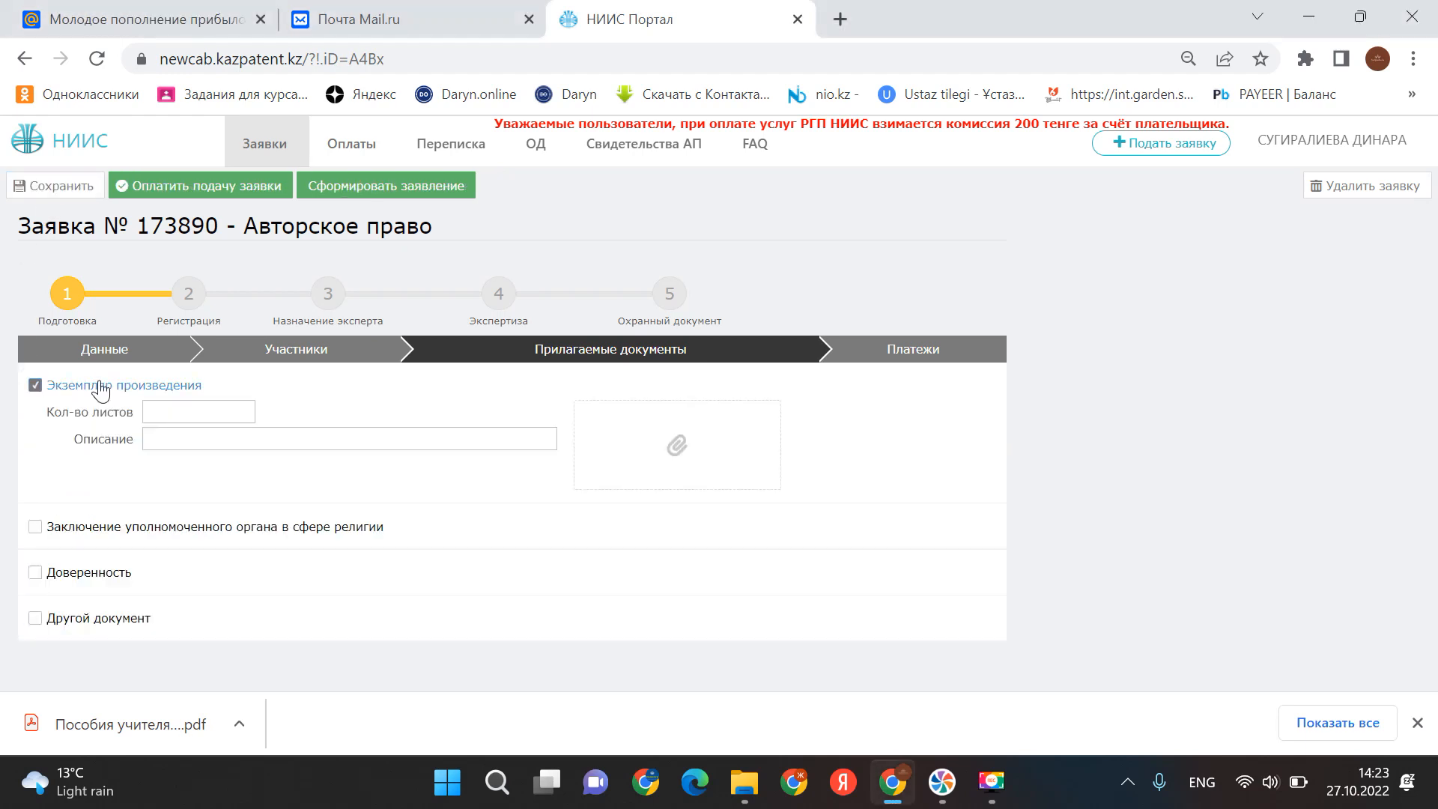
{"action": "left_click", "coordinate": [195, 411]}
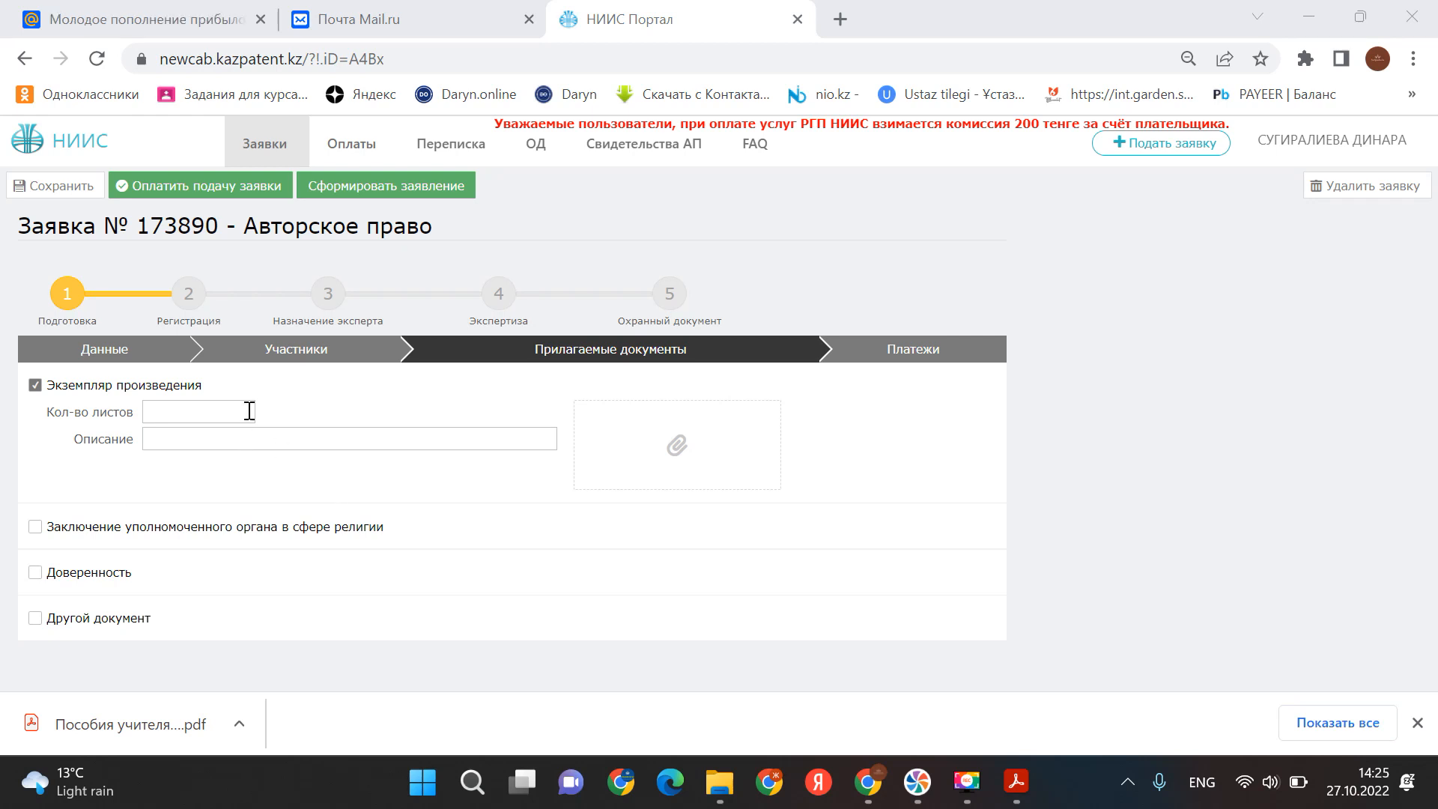
{"action": "left_click", "coordinate": [216, 408]}
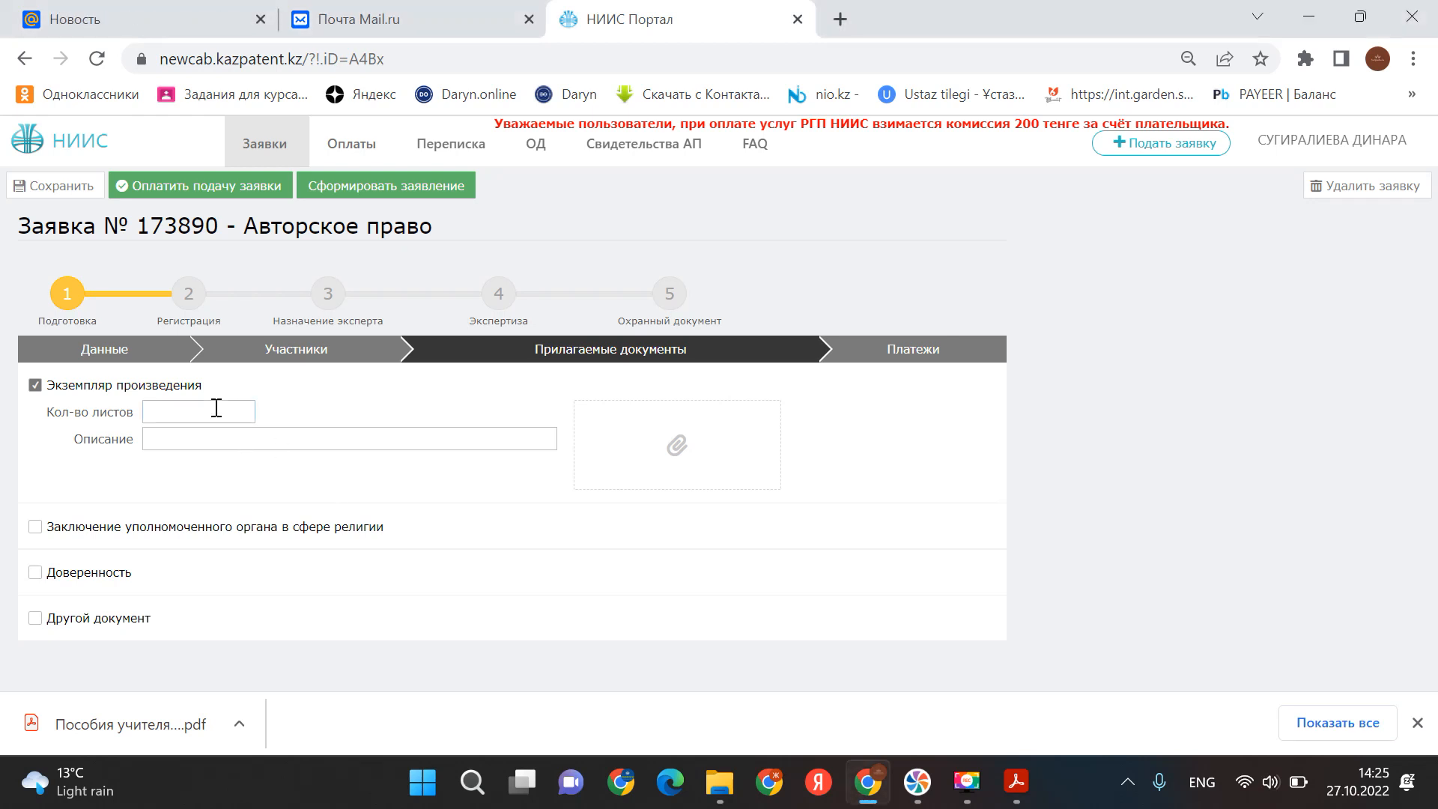
{"action": "type", "text": "208"}
- Paste the Kazakh description into the work copy's Описание field
{"action": "right_click", "coordinate": [253, 440]}
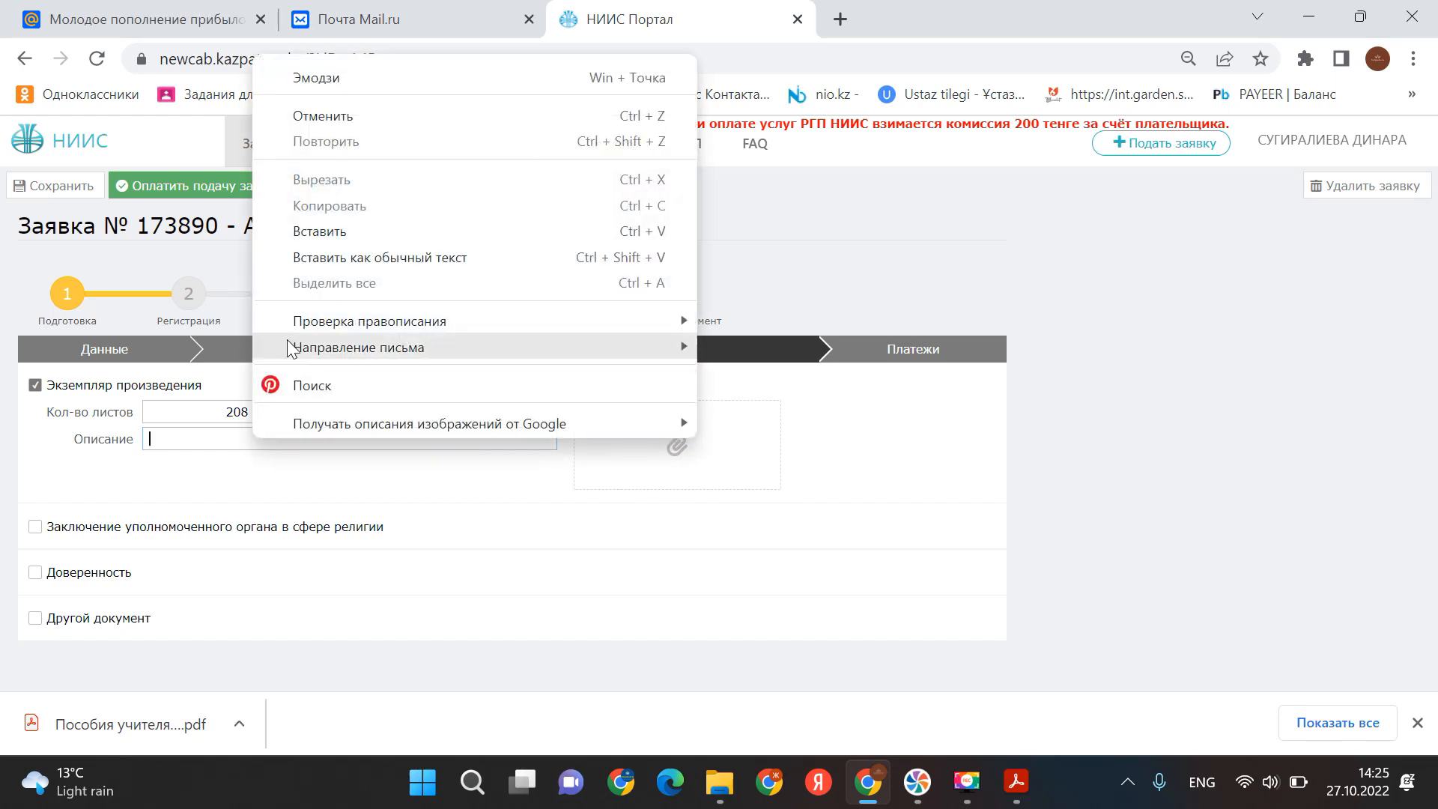
{"action": "left_click", "coordinate": [312, 236]}
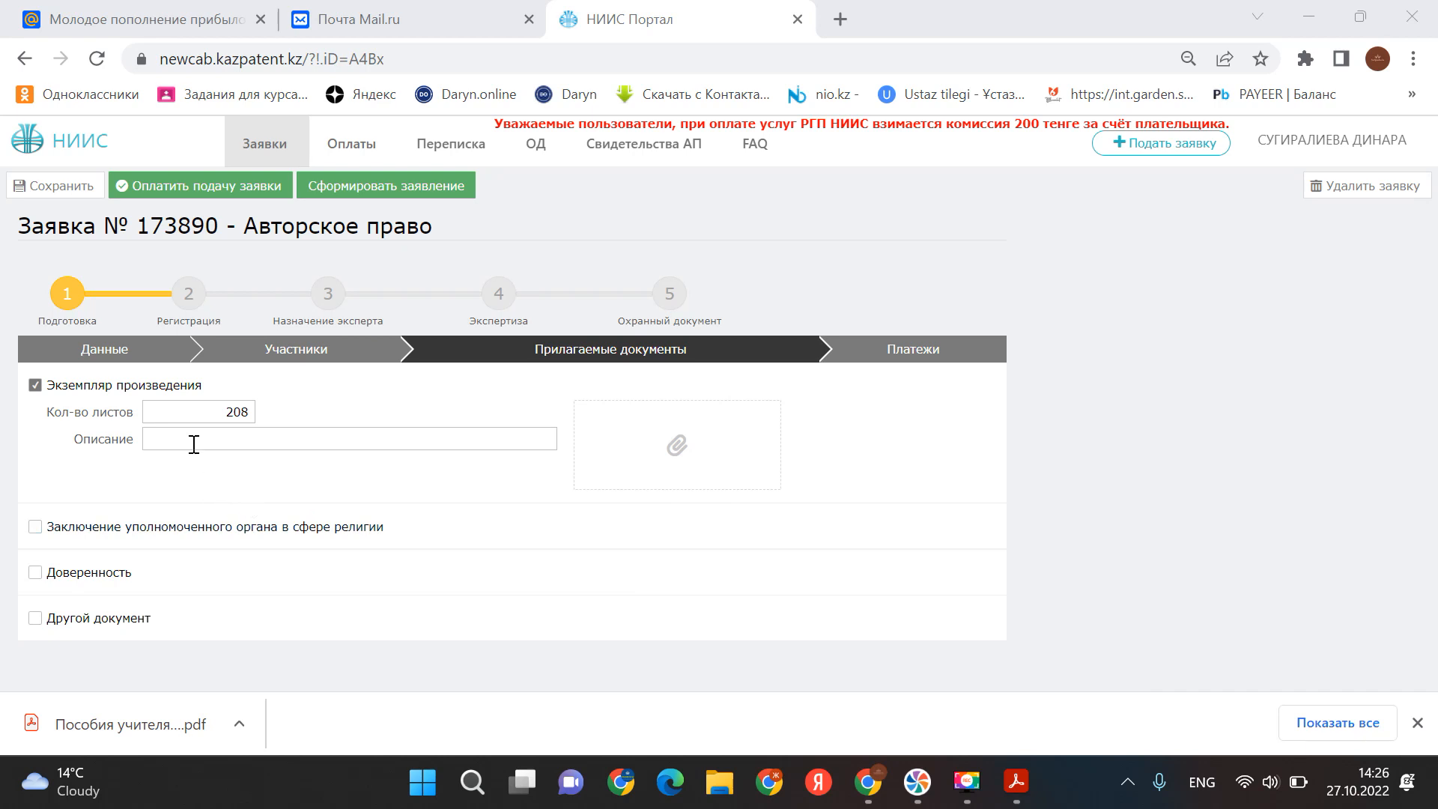
{"action": "right_click", "coordinate": [193, 444]}
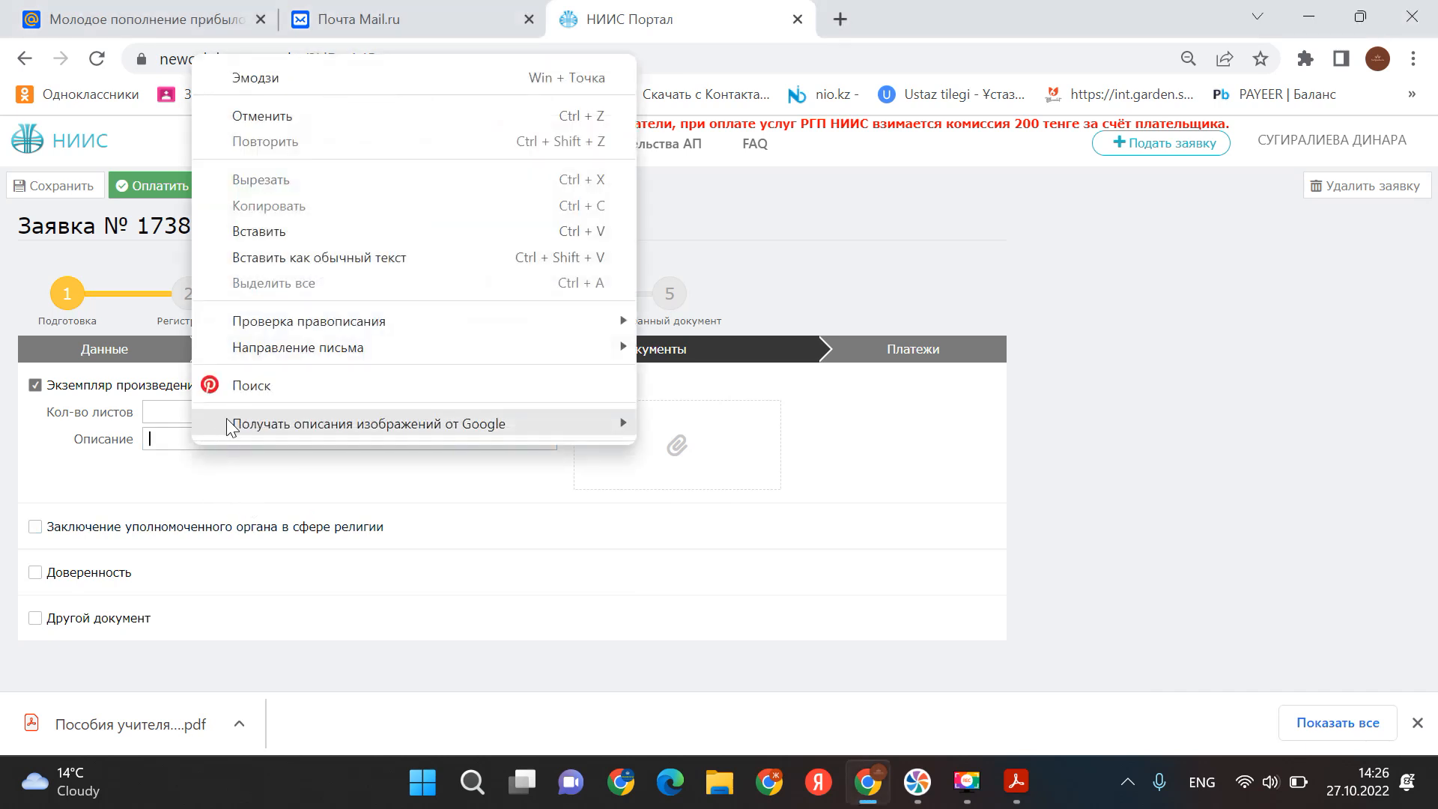
{"action": "left_click", "coordinate": [258, 233]}
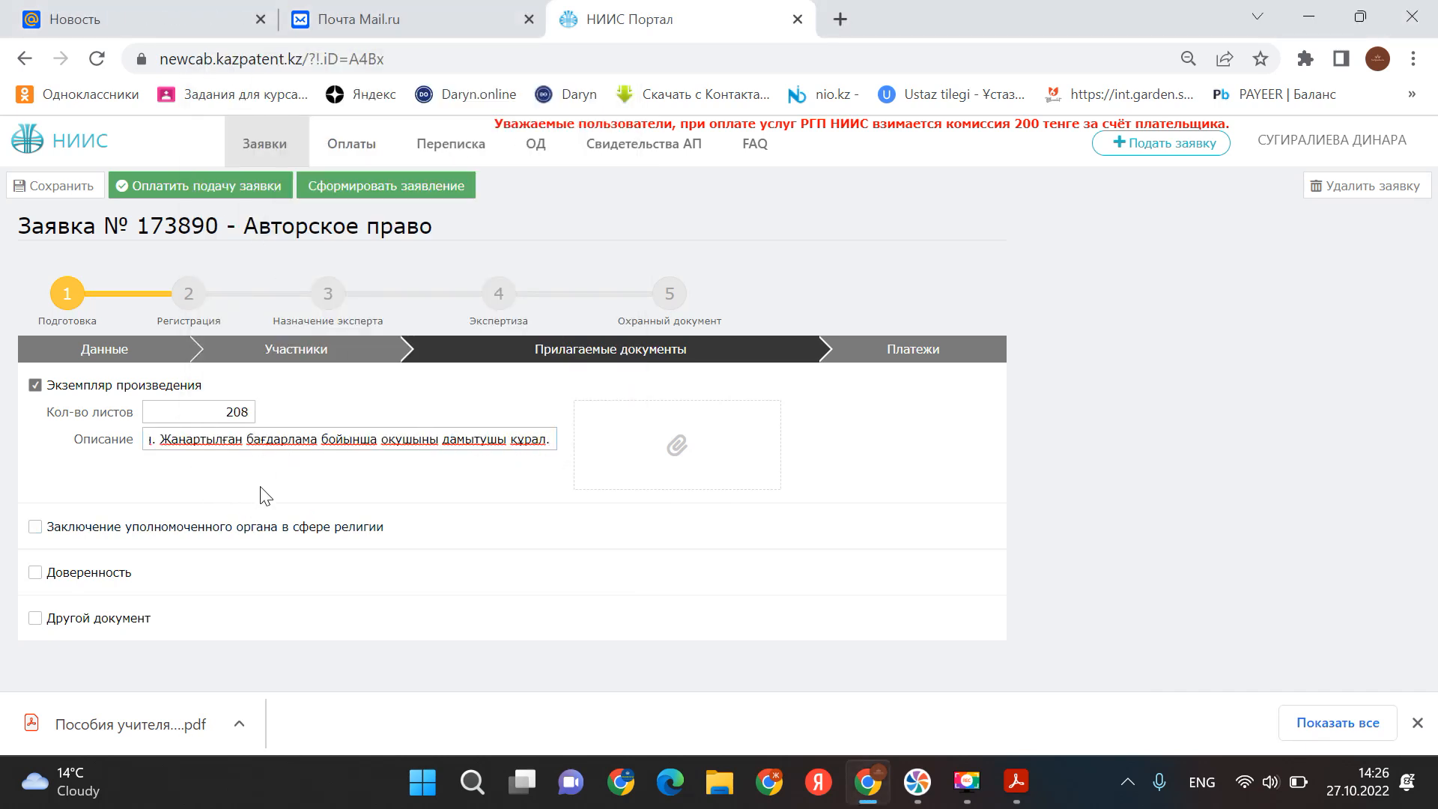
- Attach the My ABC book PDF from the desktop MY BOOKS folder to the work copy
{"action": "left_click", "coordinate": [673, 449]}
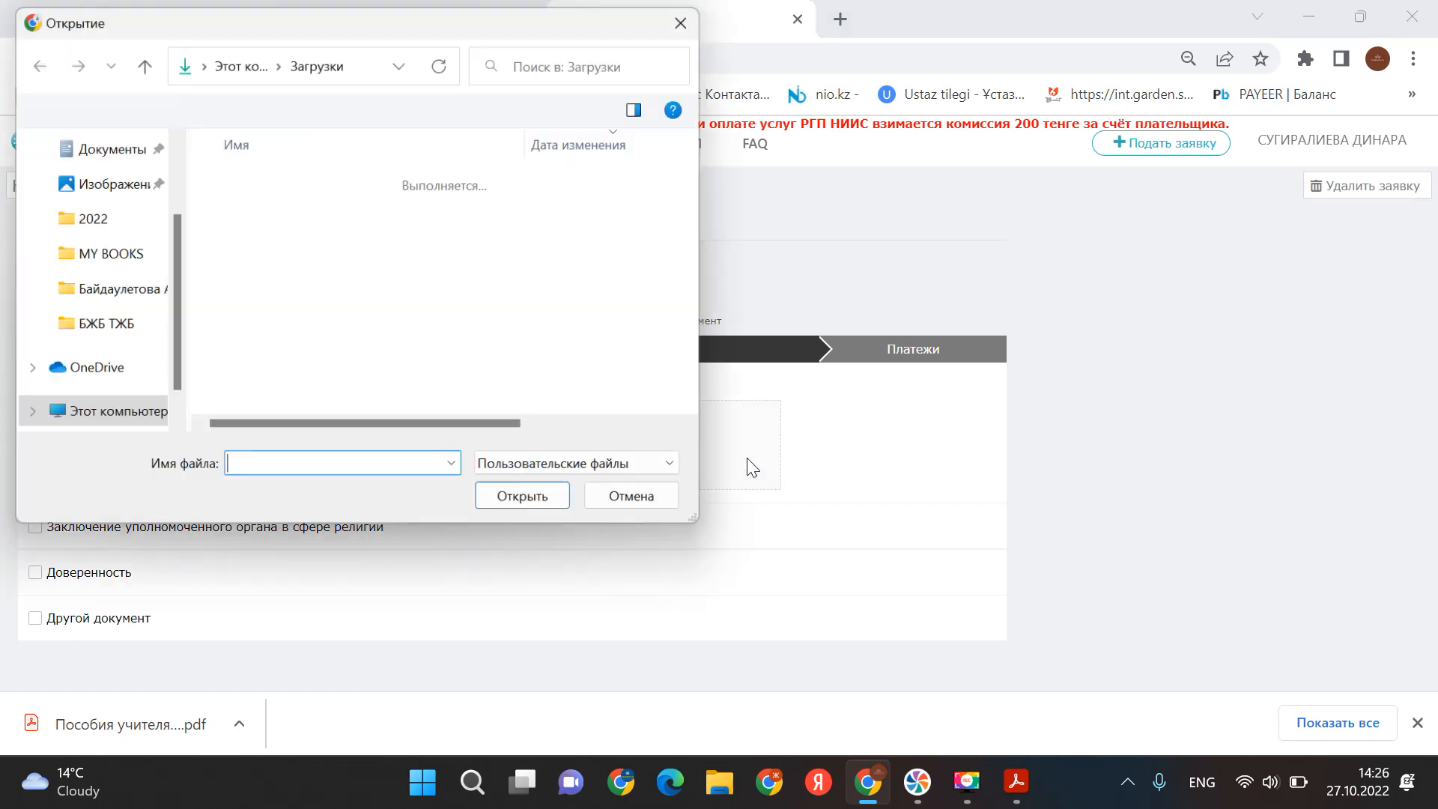
{"action": "scroll", "coordinate": [112, 247], "scroll_direction": "up", "scroll_amount": 3}
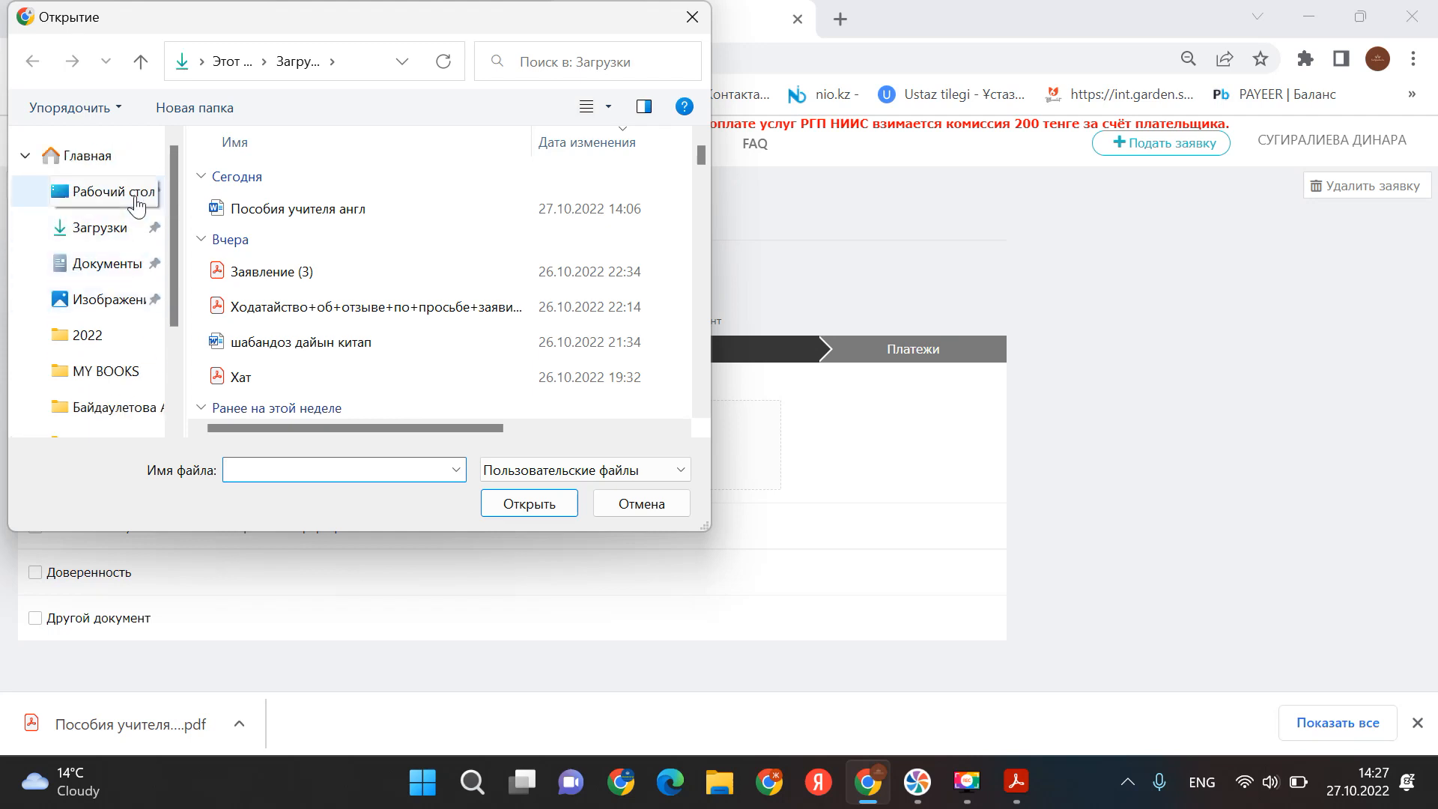
{"action": "left_click", "coordinate": [96, 226]}
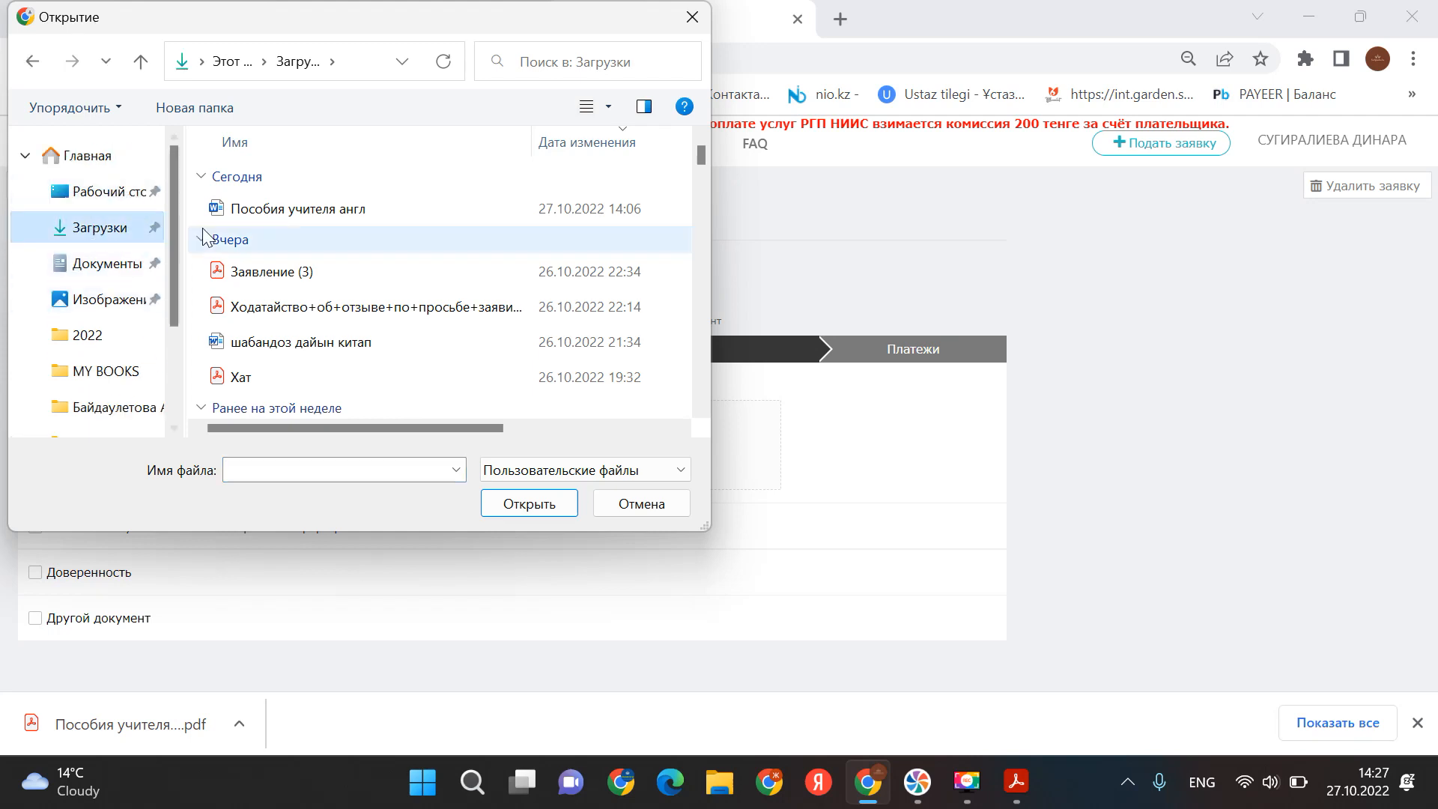
{"action": "left_click", "coordinate": [111, 196]}
{"action": "left_click", "coordinate": [411, 201]}
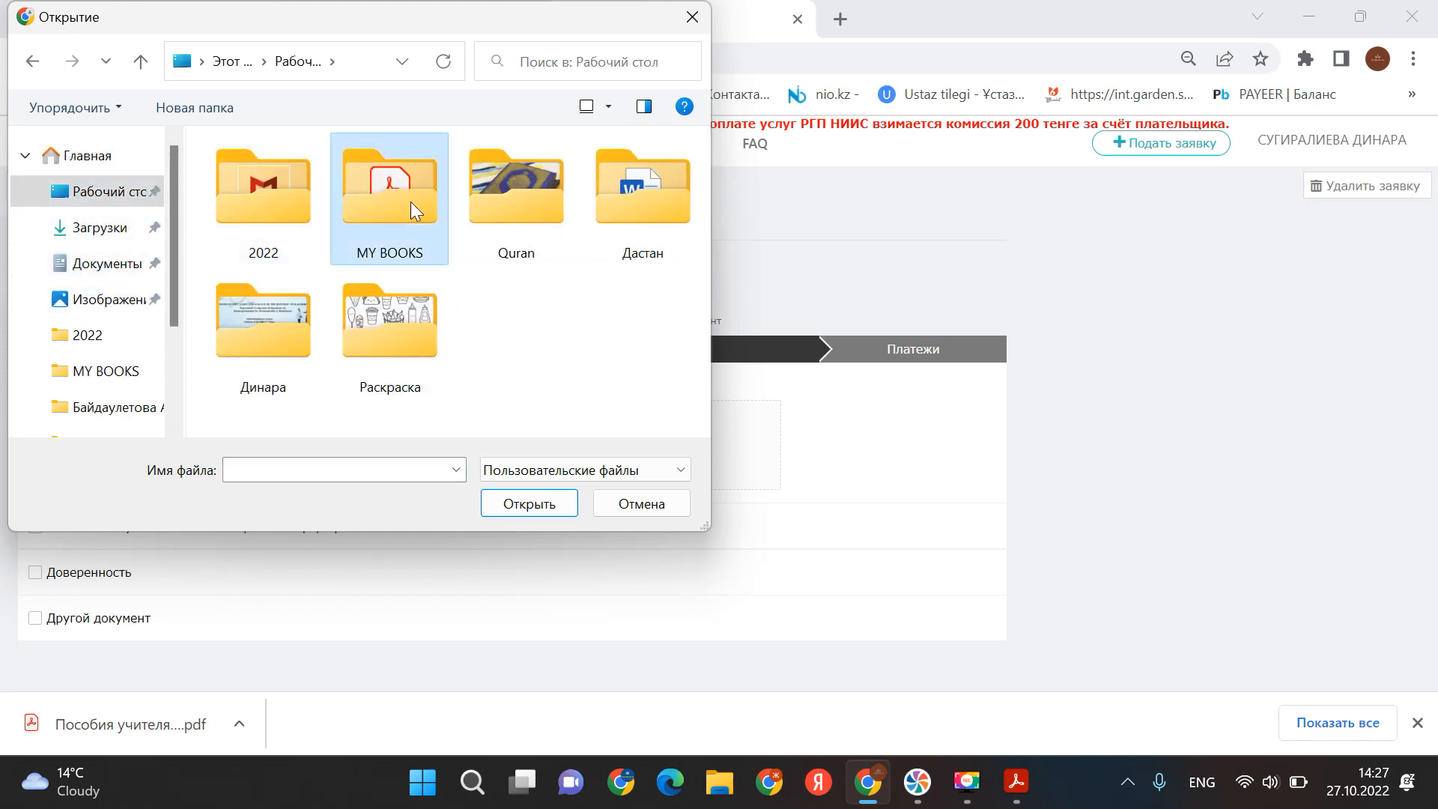
{"action": "double_click", "coordinate": [410, 201]}
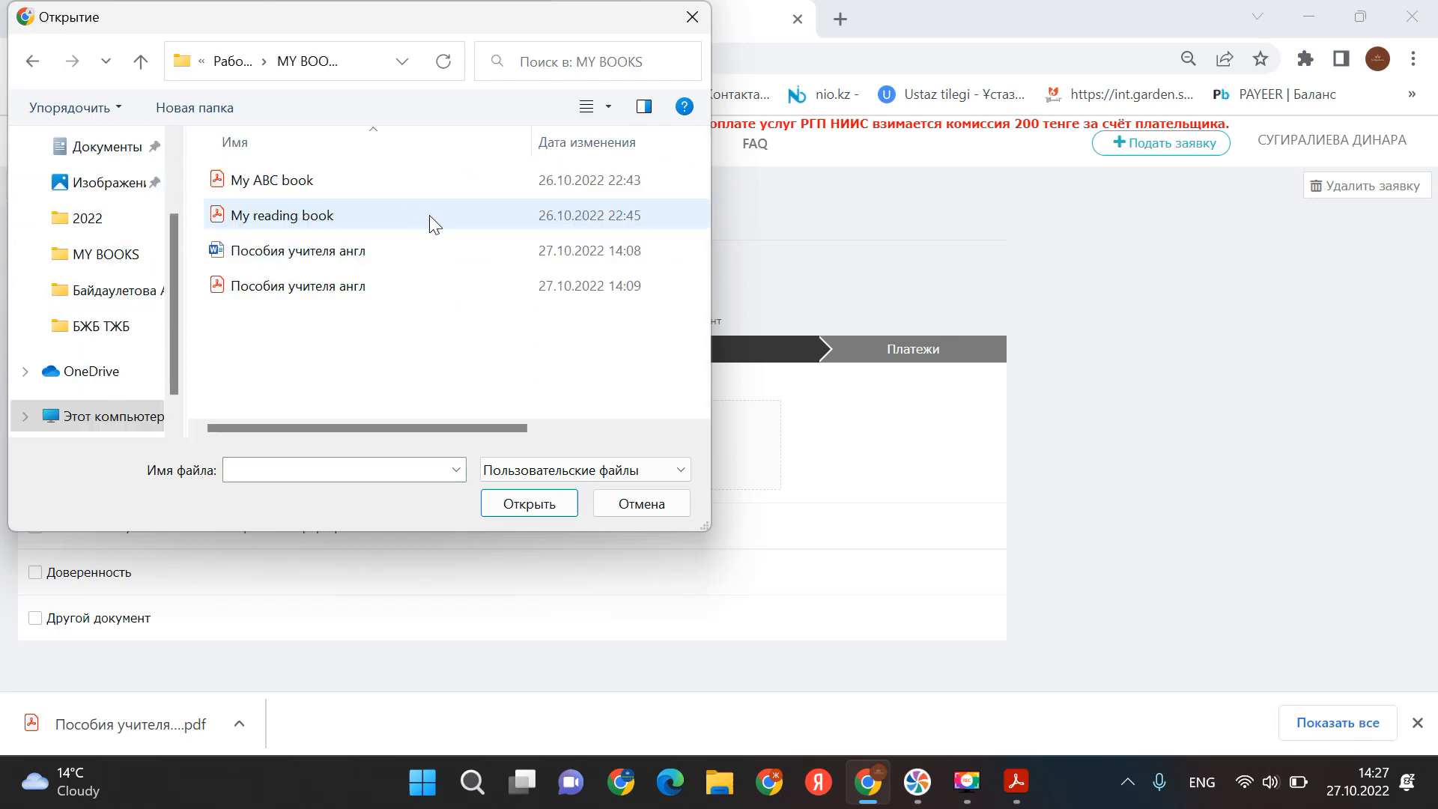
{"action": "double_click", "coordinate": [271, 193]}
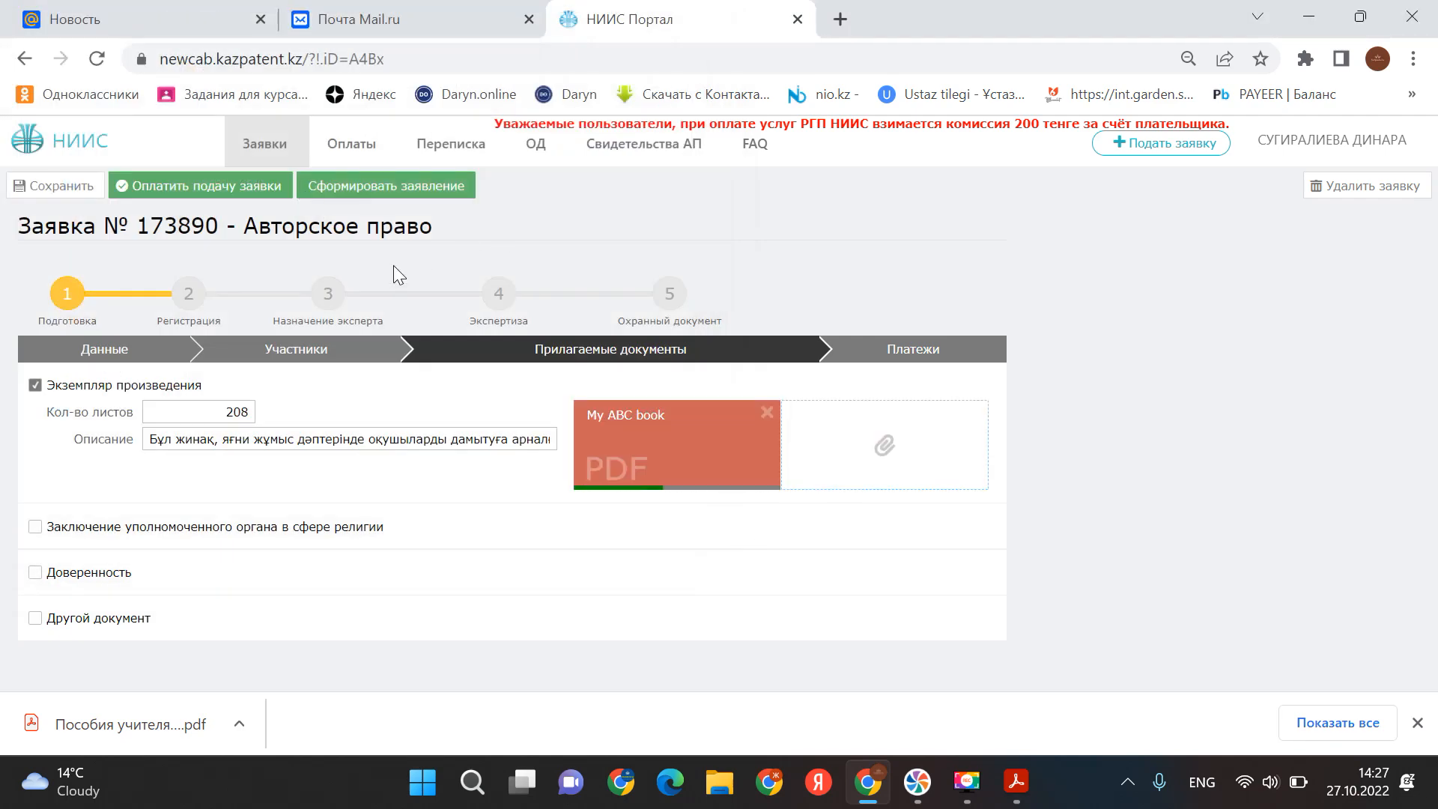
- Attach My reading book and the Пособия учителя англ PDF to the work copy
{"action": "left_click", "coordinate": [885, 439]}
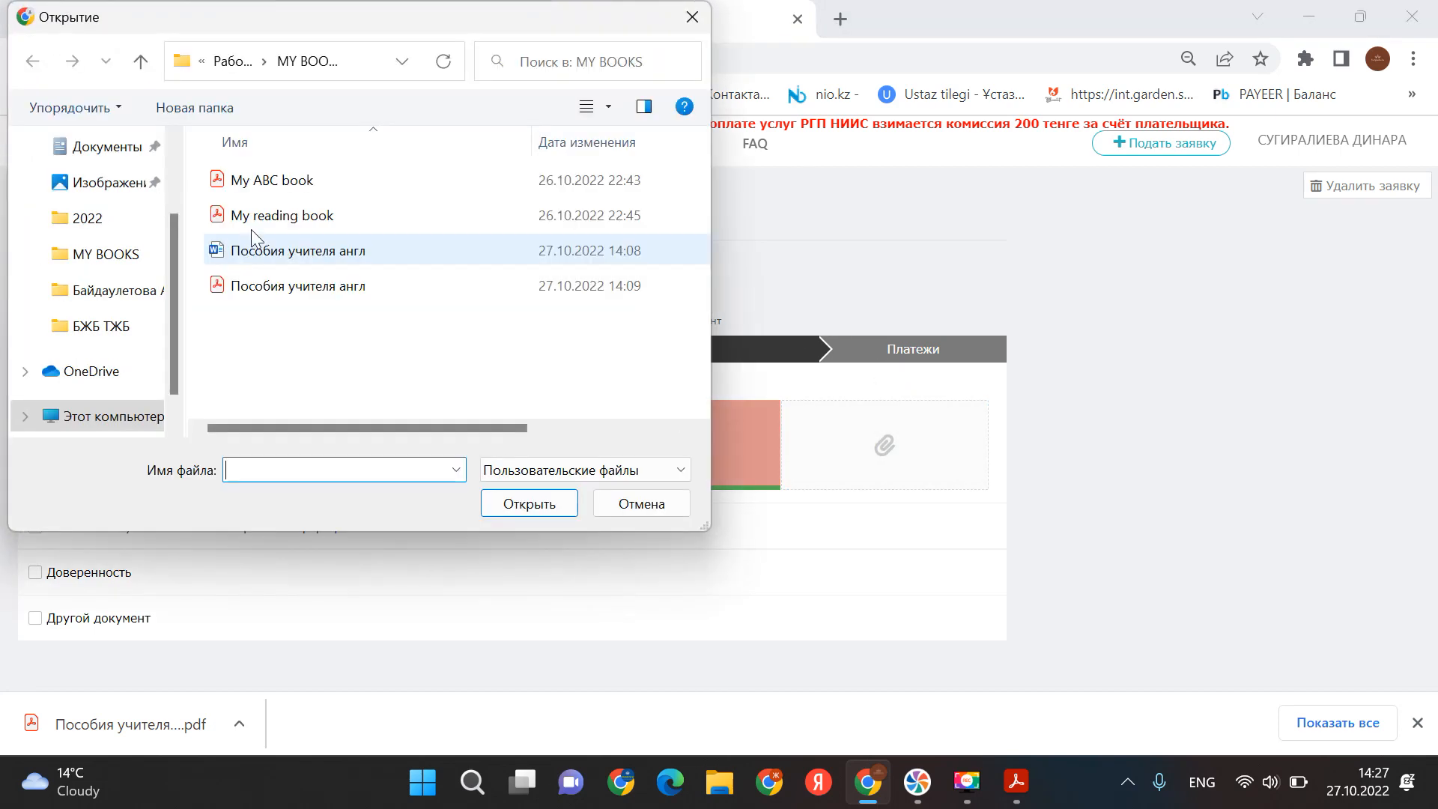
{"action": "double_click", "coordinate": [273, 223]}
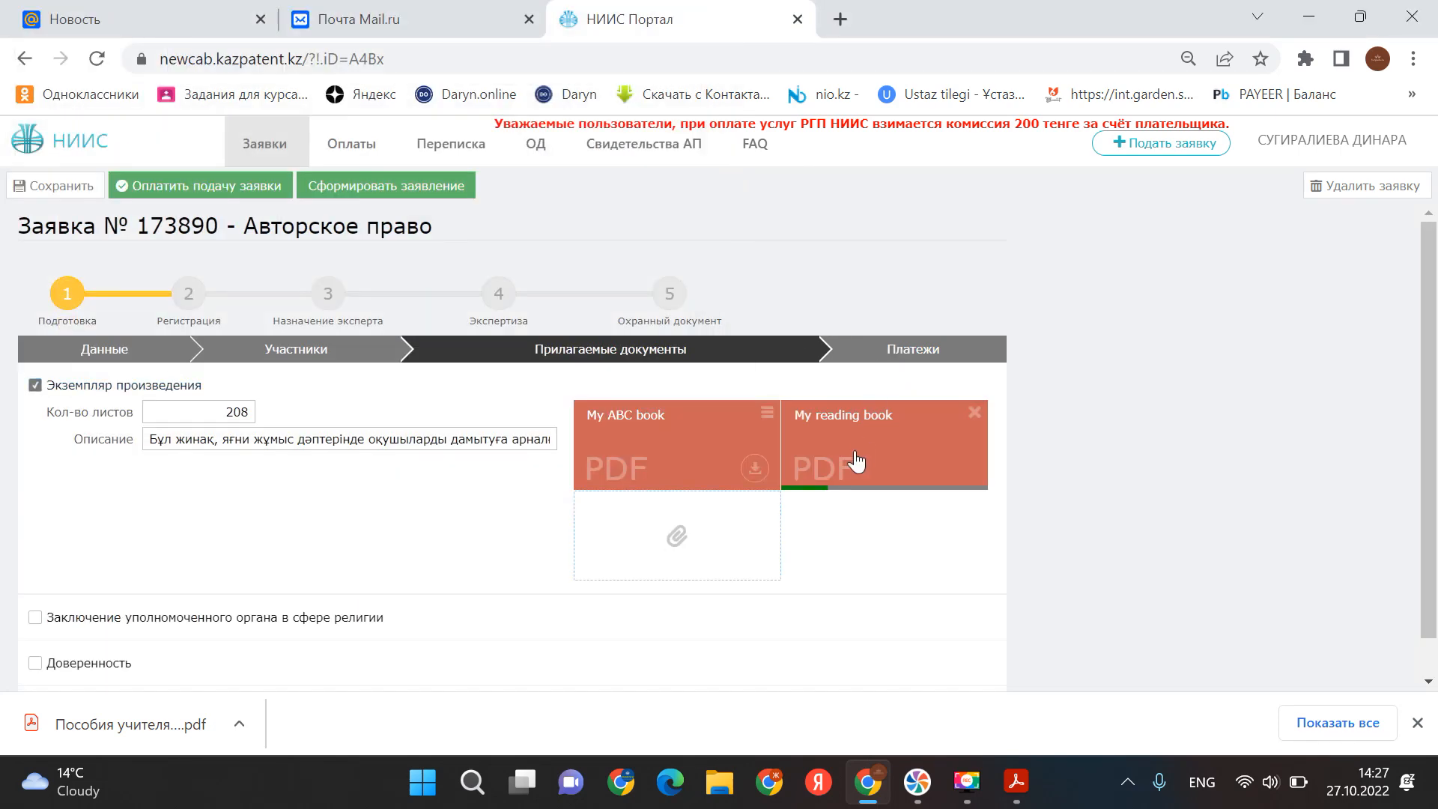
{"action": "left_click", "coordinate": [678, 536]}
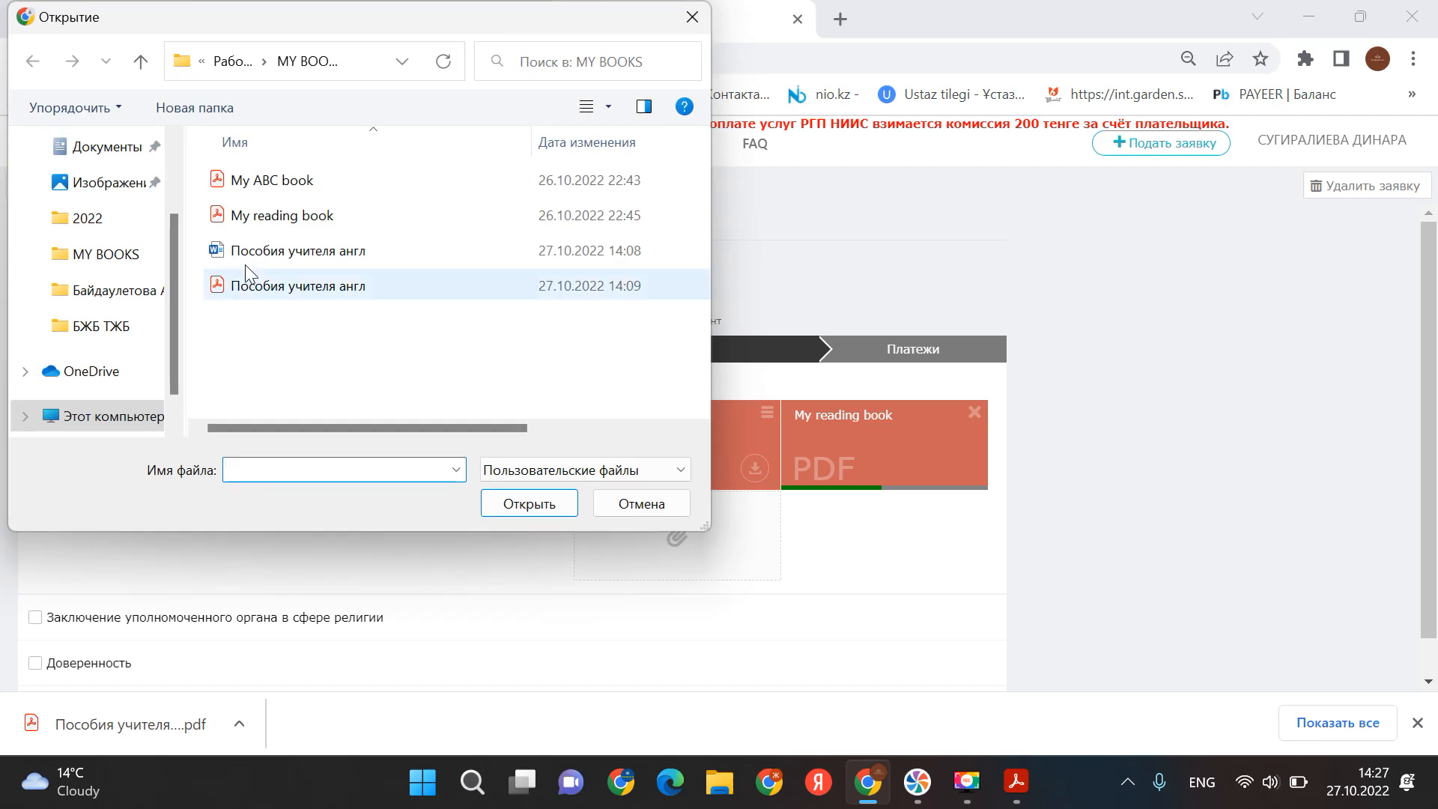
{"action": "double_click", "coordinate": [248, 289]}
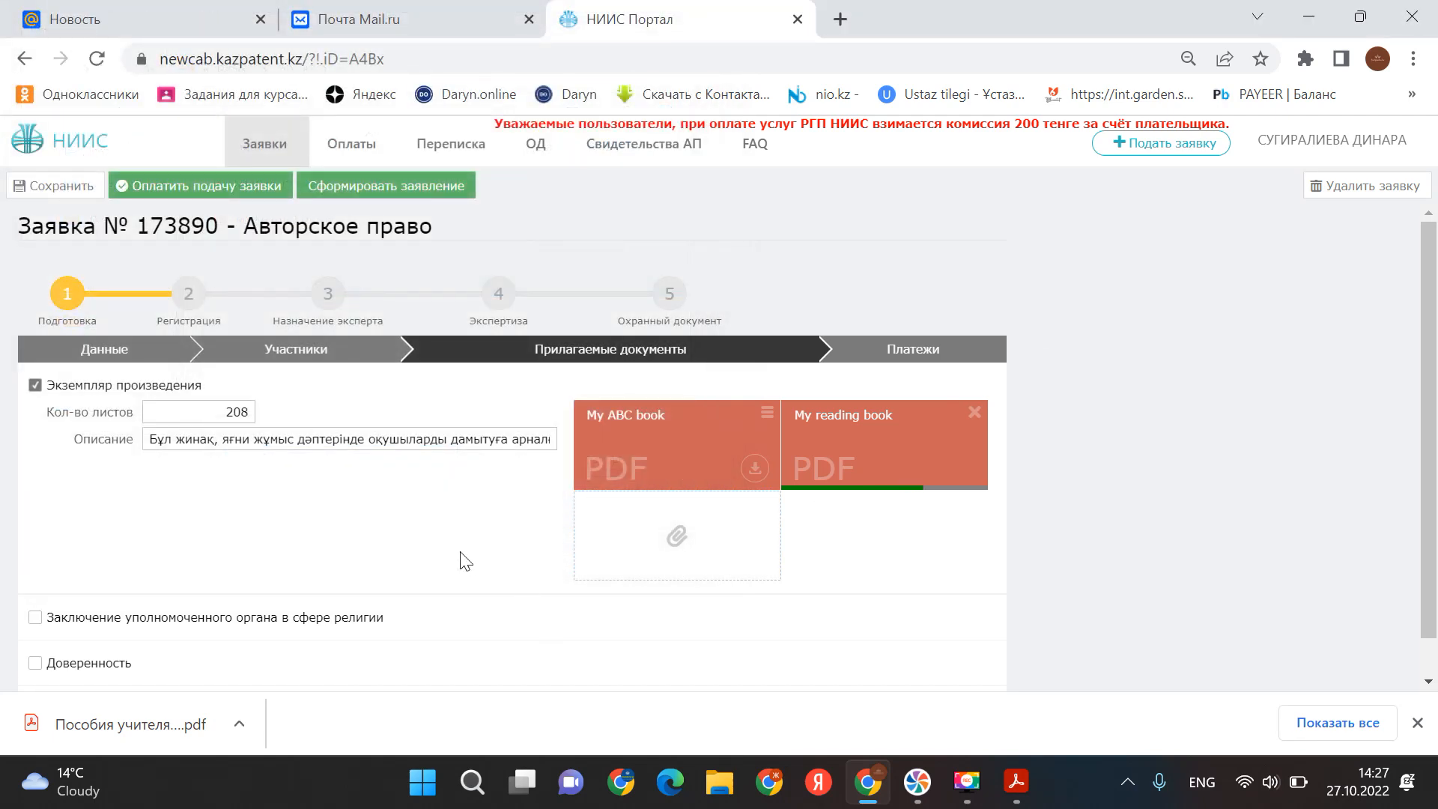
{"action": "scroll", "coordinate": [466, 561], "scroll_direction": "down", "scroll_amount": 2}
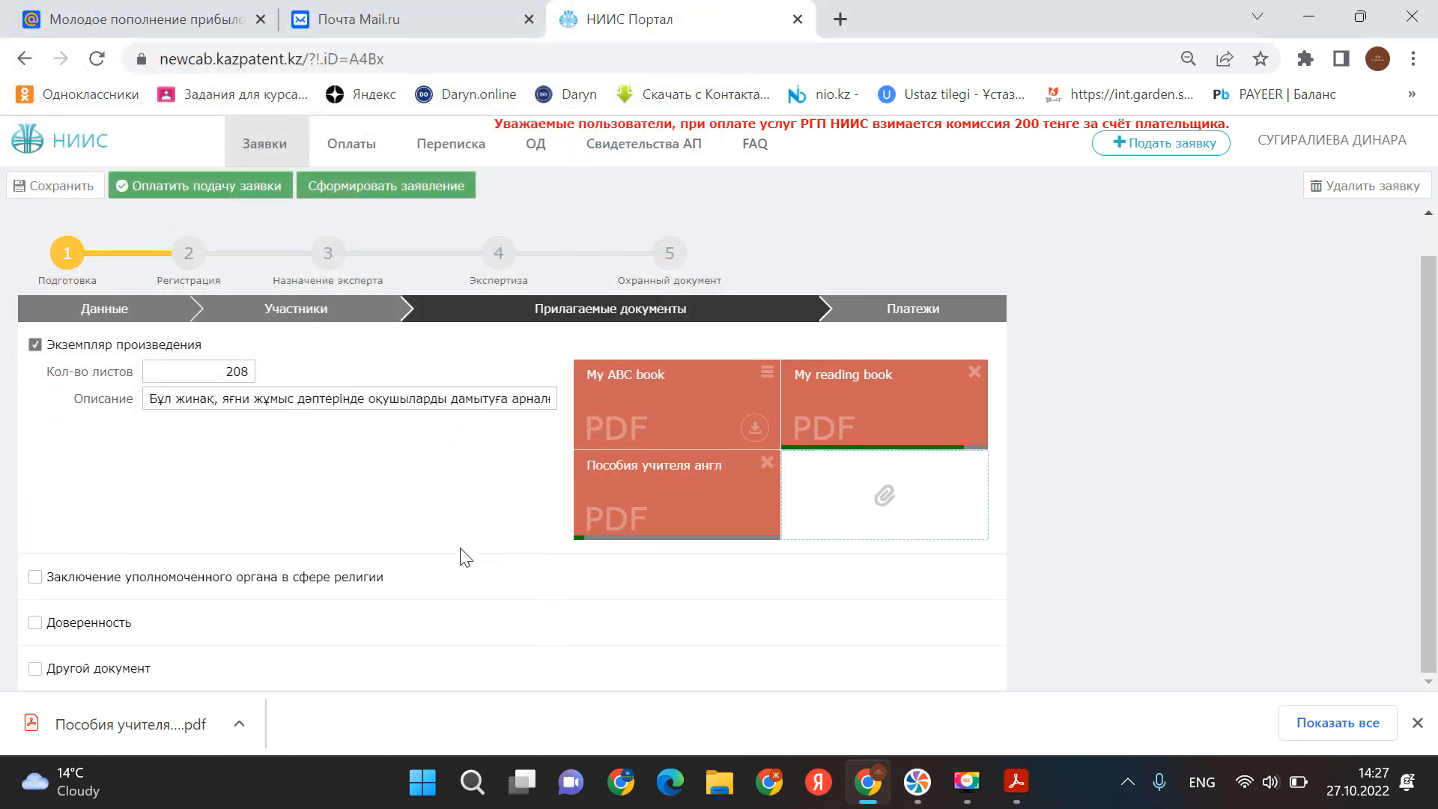
- Tick the religious authority conclusion with 208 sheets and paste its description
{"action": "left_click", "coordinate": [36, 577]}
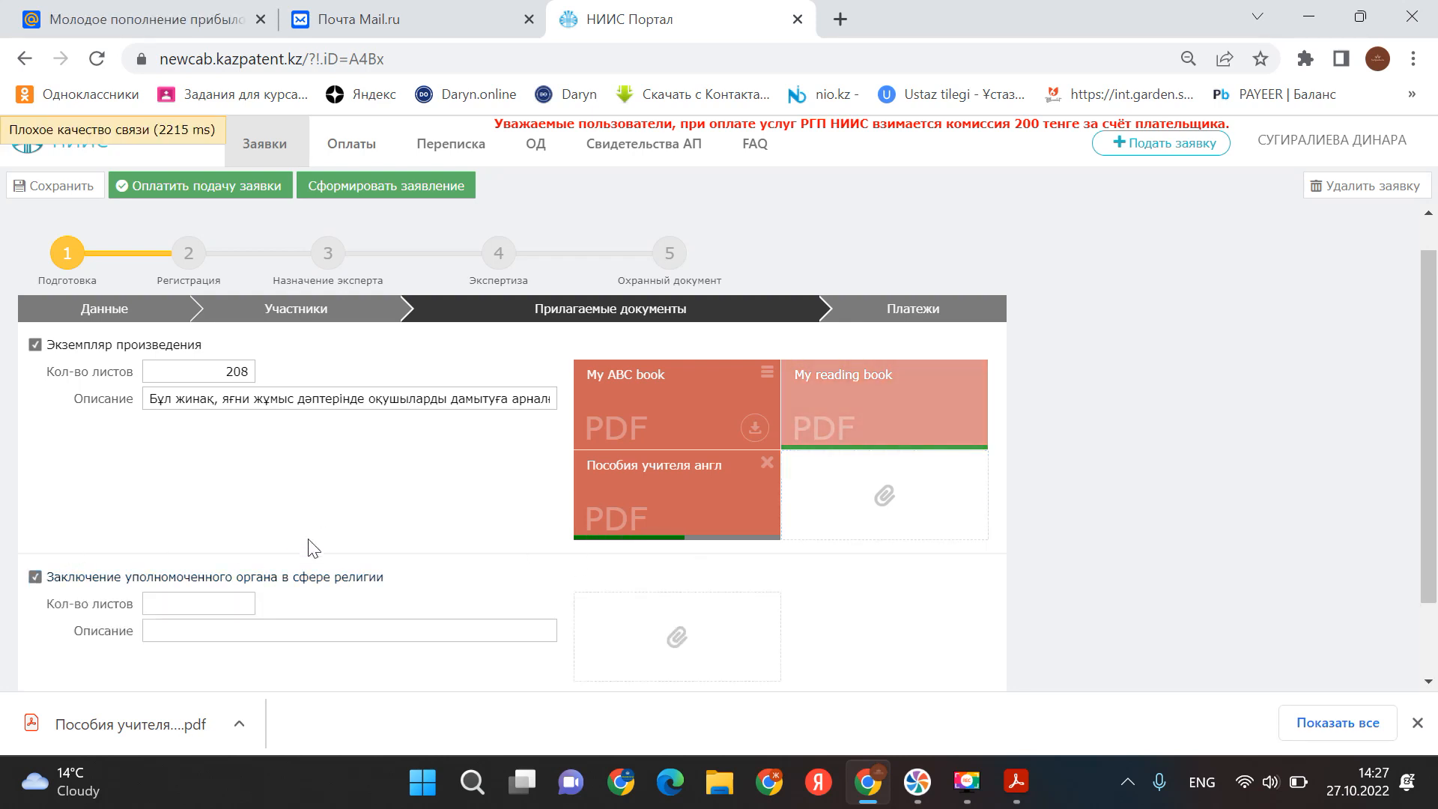
{"action": "left_click", "coordinate": [209, 596]}
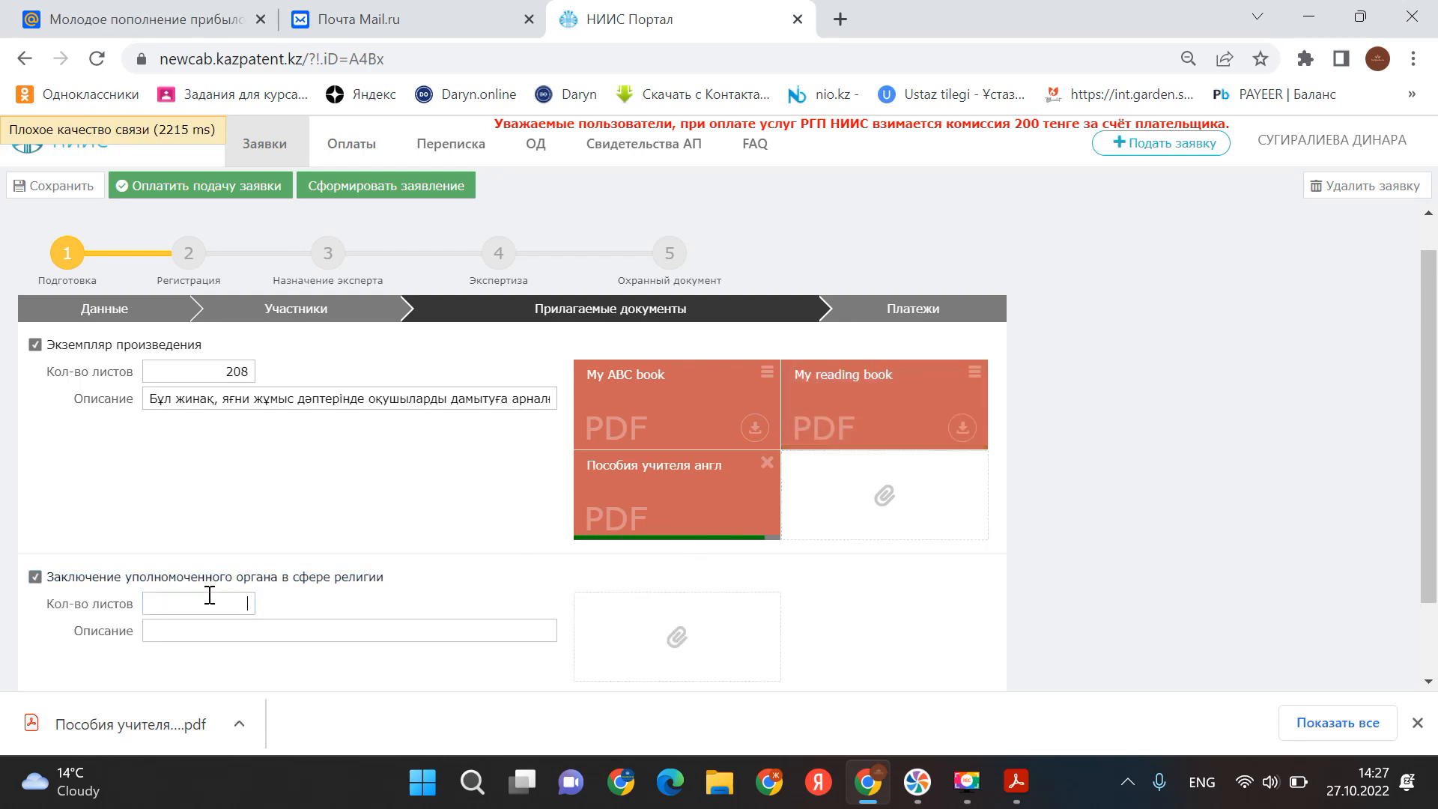
{"action": "type", "text": "208"}
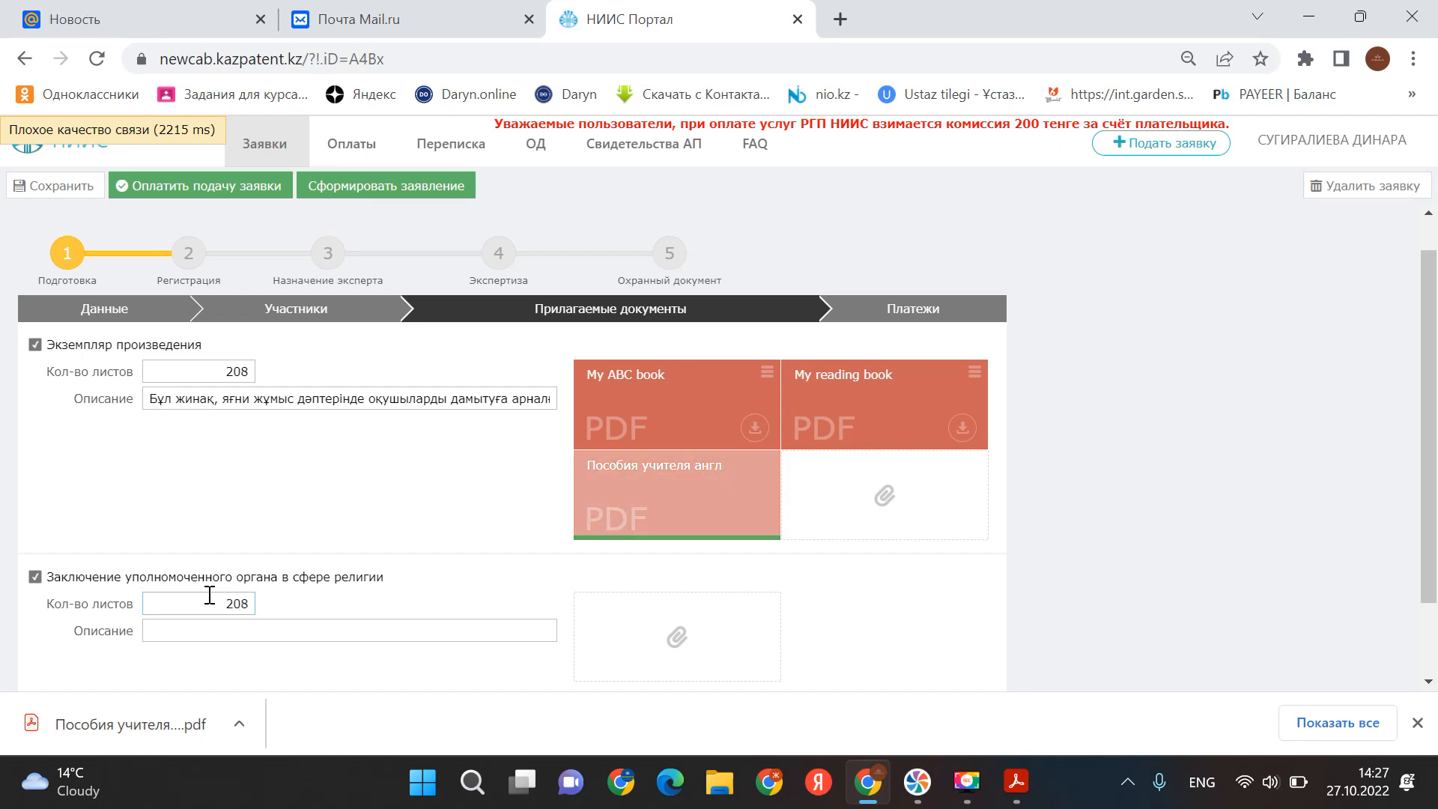
{"action": "left_click", "coordinate": [229, 629]}
{"action": "right_click", "coordinate": [229, 631]}
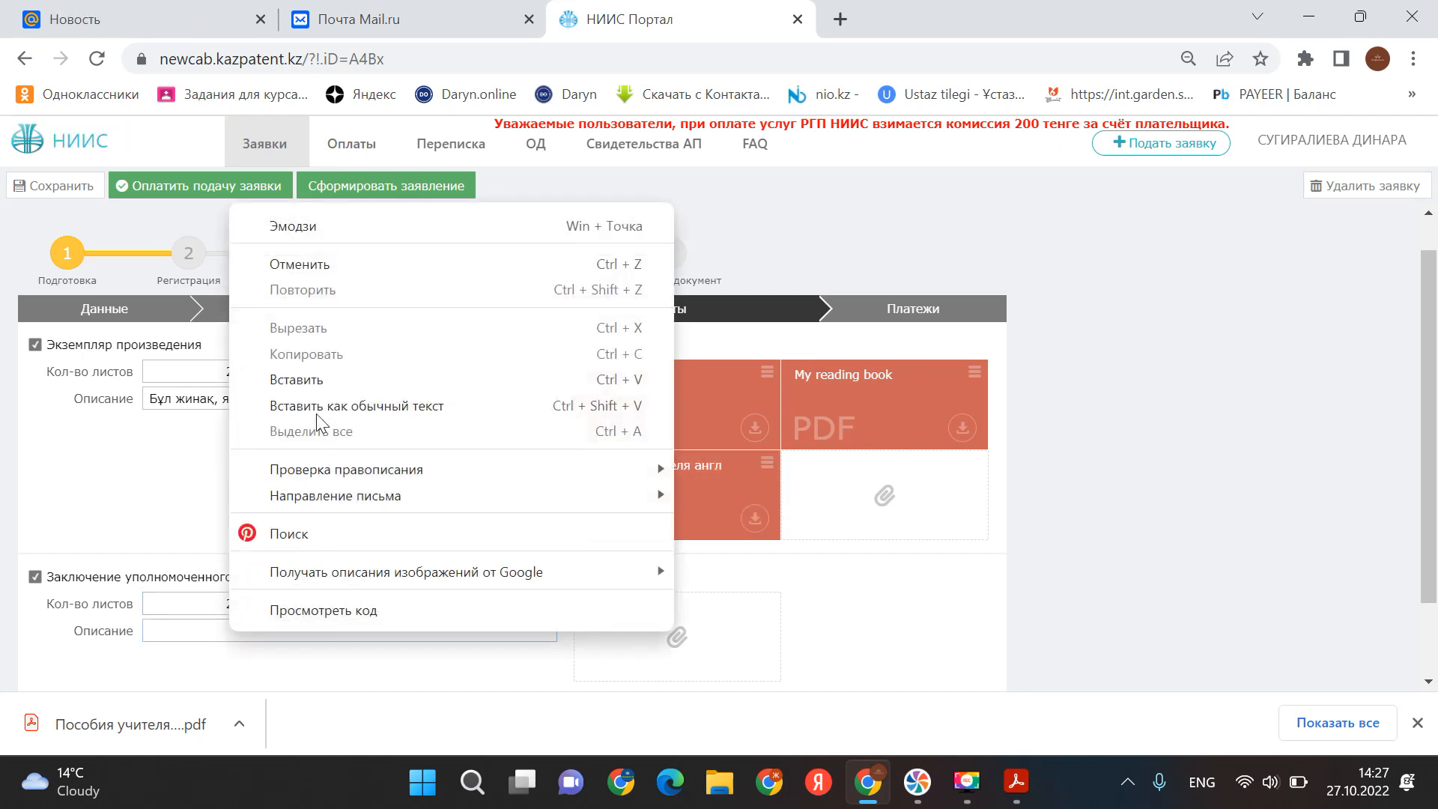
{"action": "left_click", "coordinate": [317, 380]}
- Attach My ABC book, My reading book and Пособия учителя англ to the conclusion, then tick Доверенность
{"action": "left_click", "coordinate": [677, 638]}
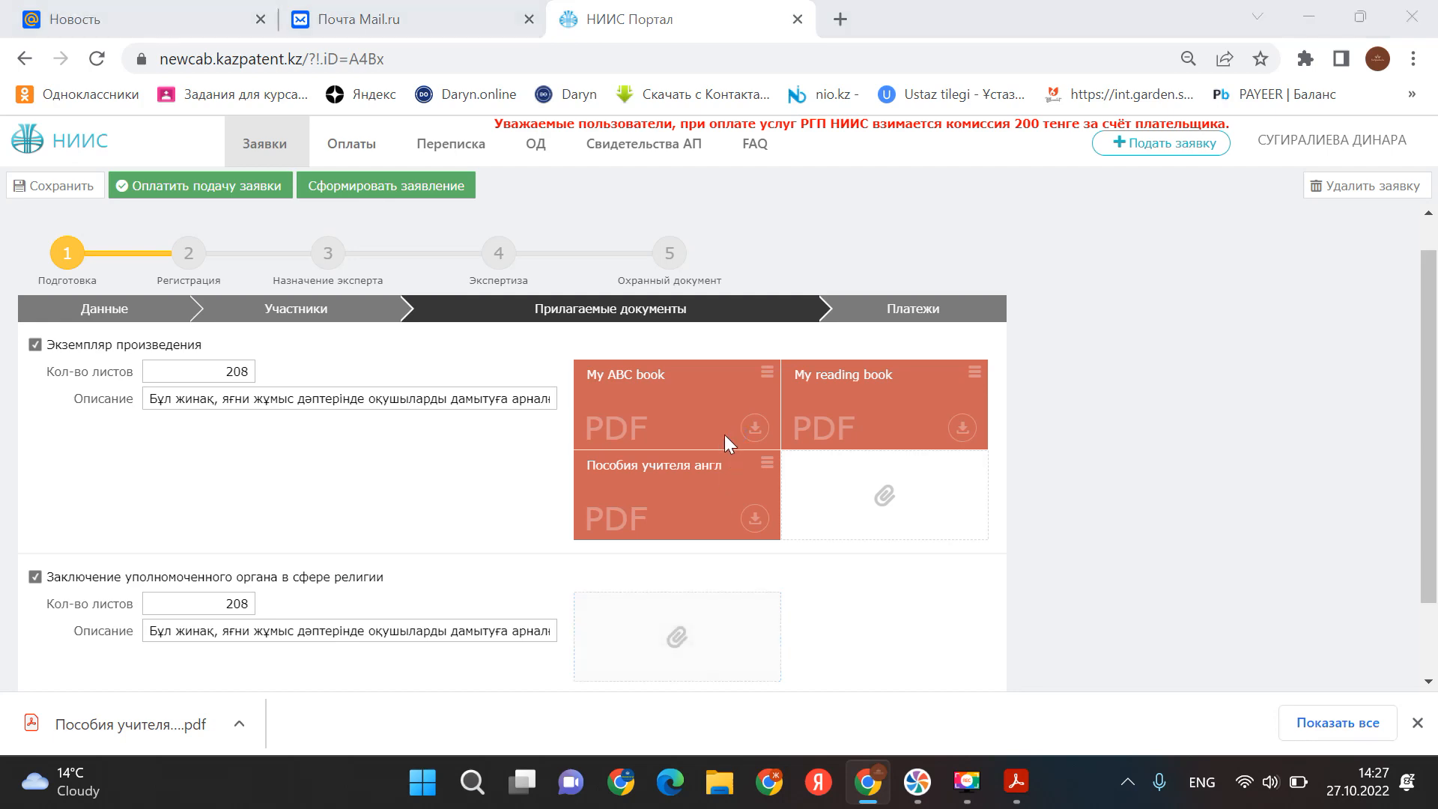
{"action": "double_click", "coordinate": [295, 181]}
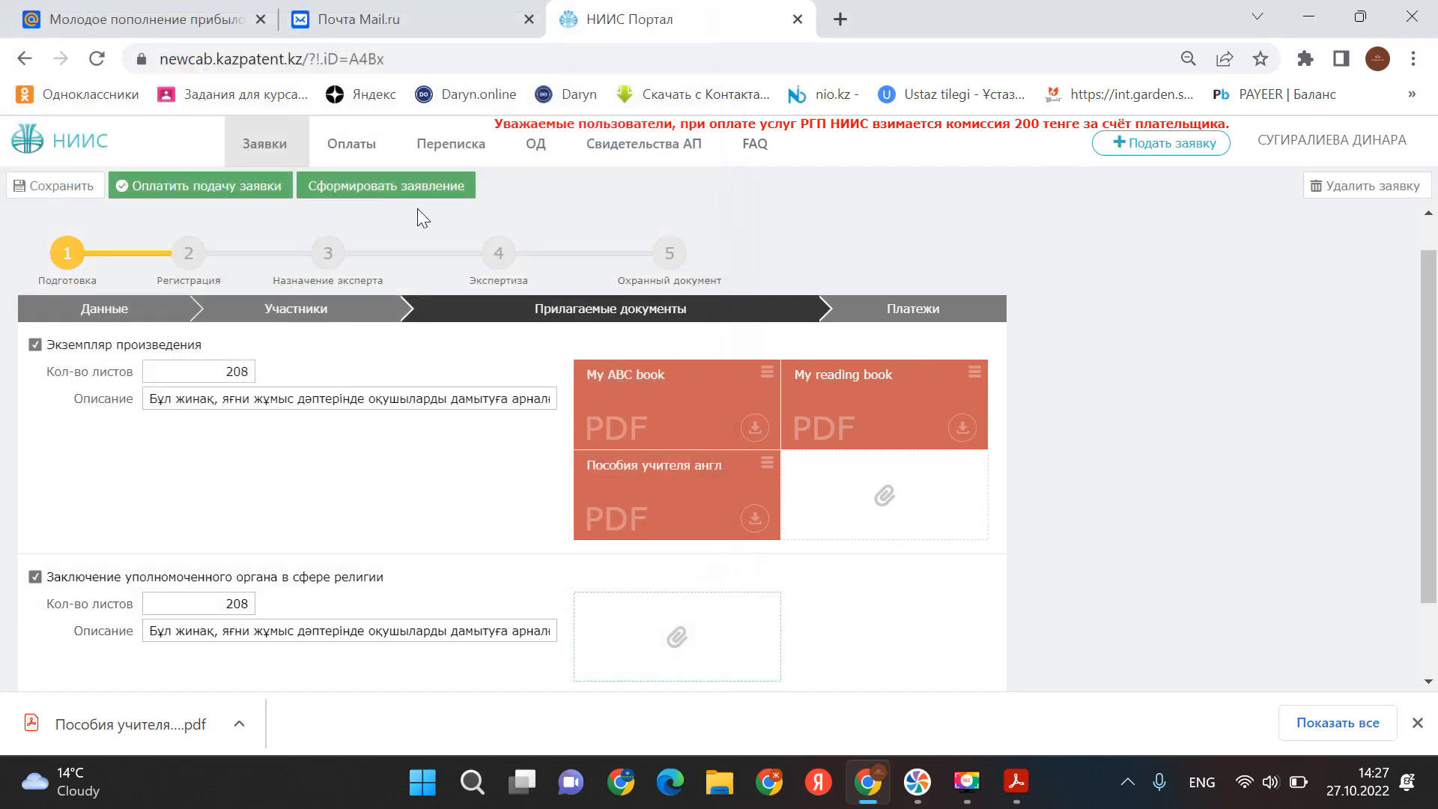
{"action": "left_click", "coordinate": [890, 634]}
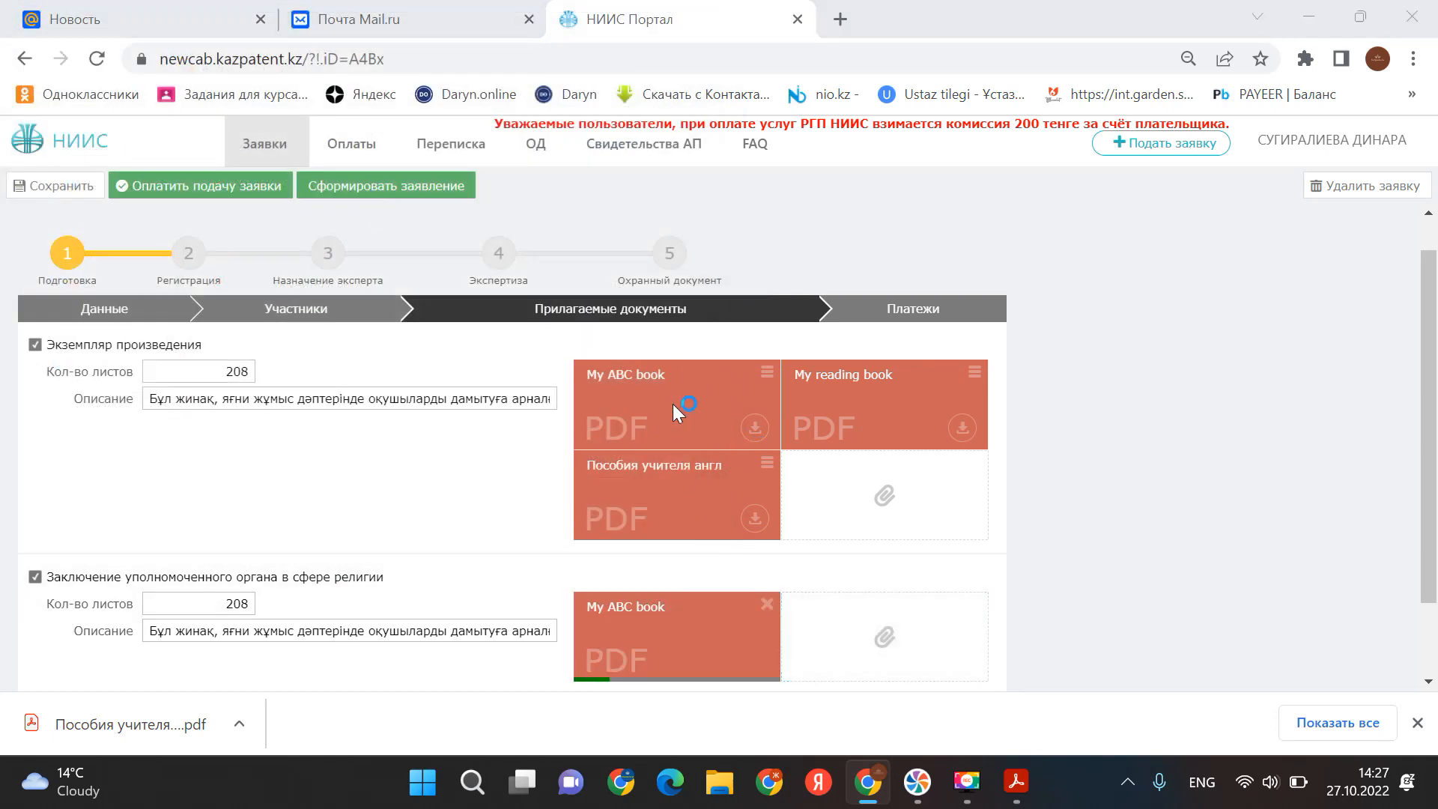
{"action": "double_click", "coordinate": [309, 217]}
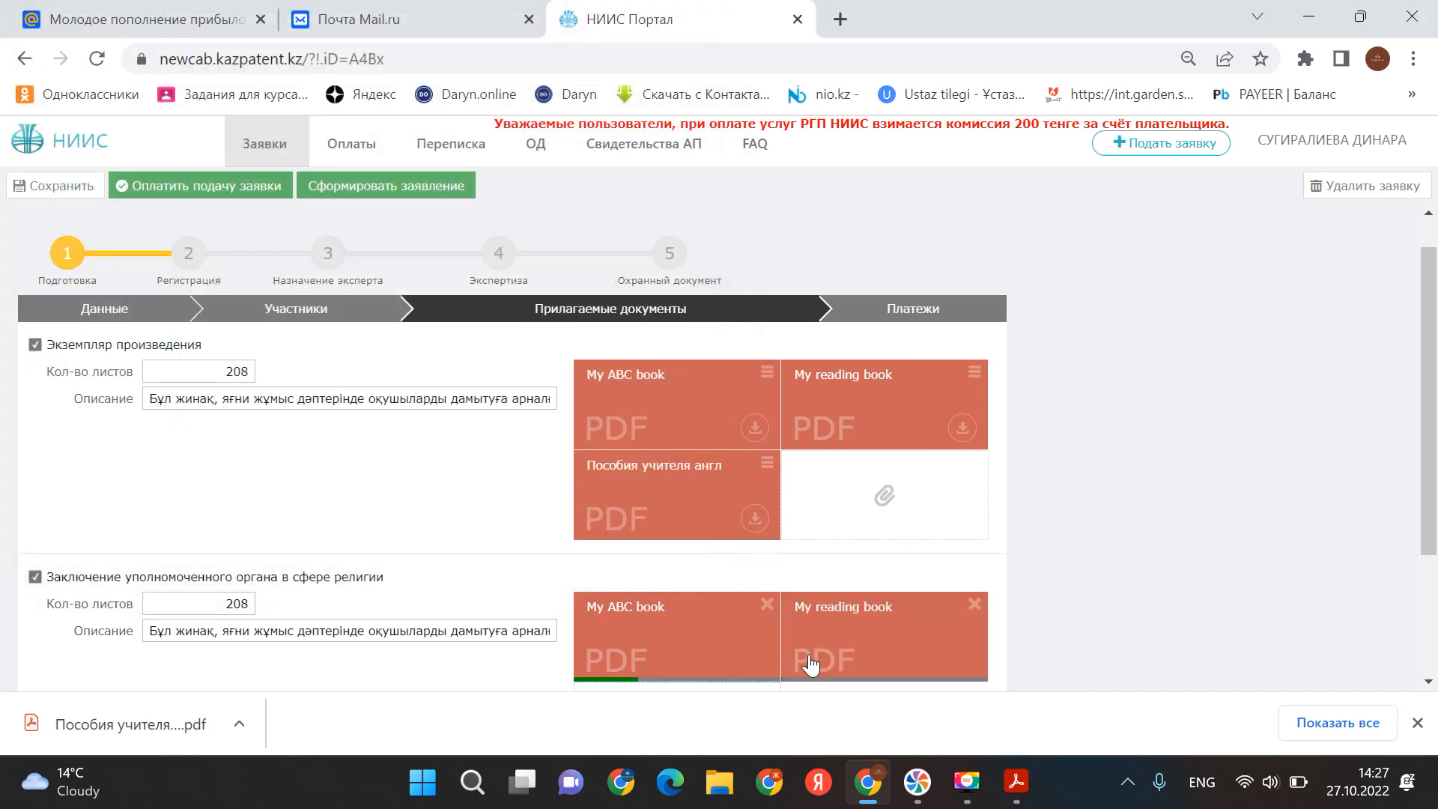
{"action": "scroll", "coordinate": [779, 595], "scroll_direction": "down", "scroll_amount": 3}
{"action": "left_click", "coordinate": [678, 553]}
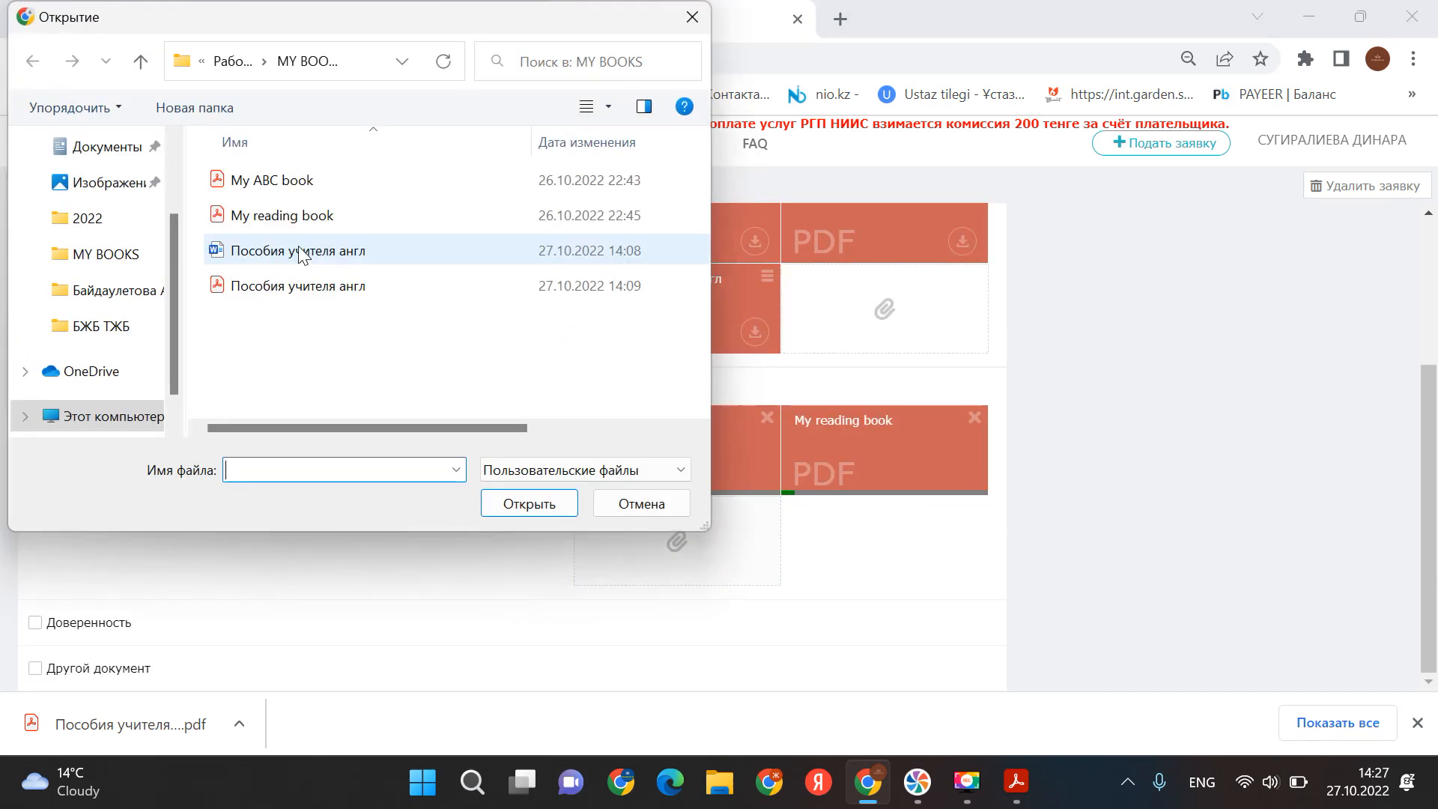
{"action": "double_click", "coordinate": [297, 288]}
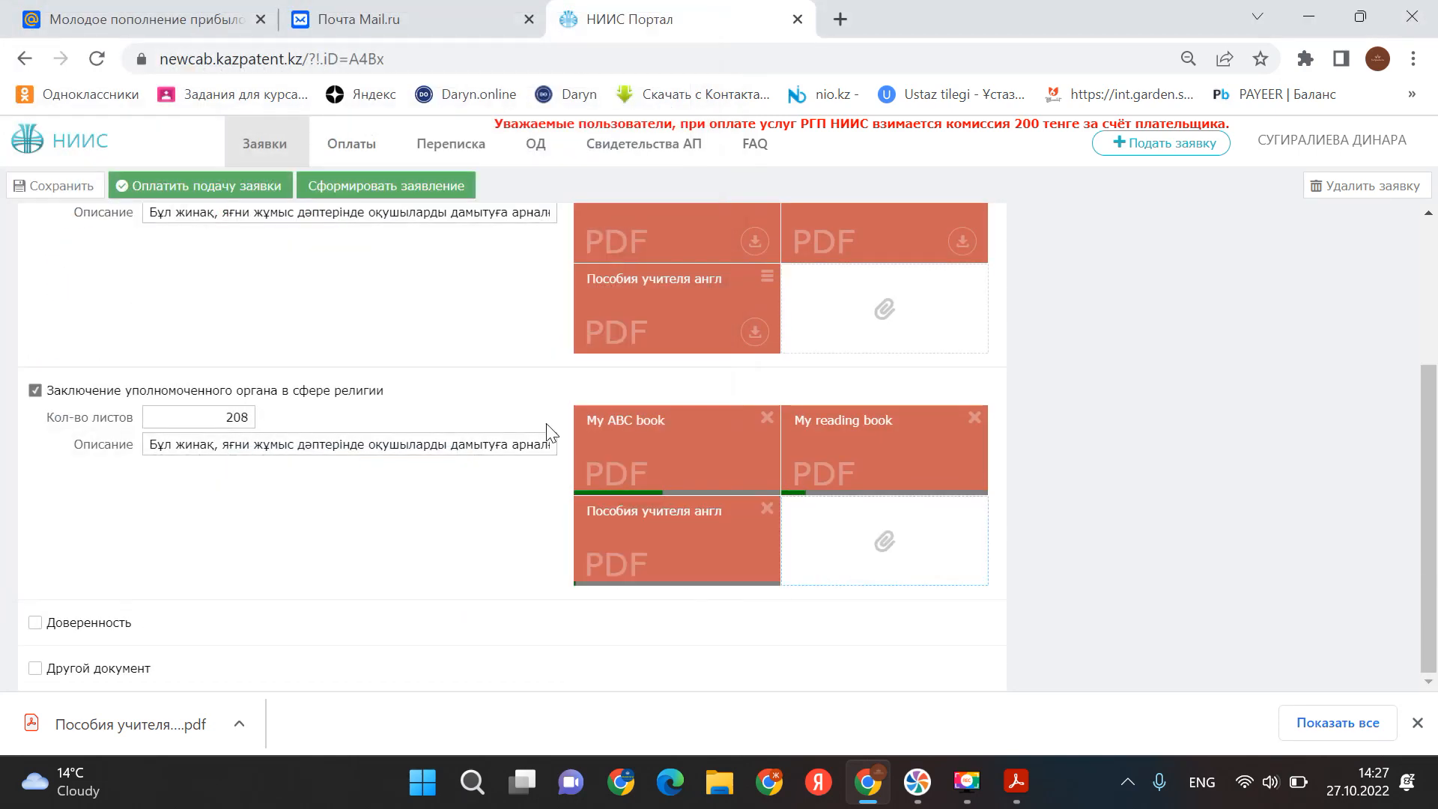
{"action": "left_click", "coordinate": [34, 622]}
{"action": "scroll", "coordinate": [495, 584], "scroll_direction": "down", "scroll_amount": 1}
- Give Доверенность 2 sheets, paste its description and attach My ABC book
{"action": "left_click", "coordinate": [201, 582]}
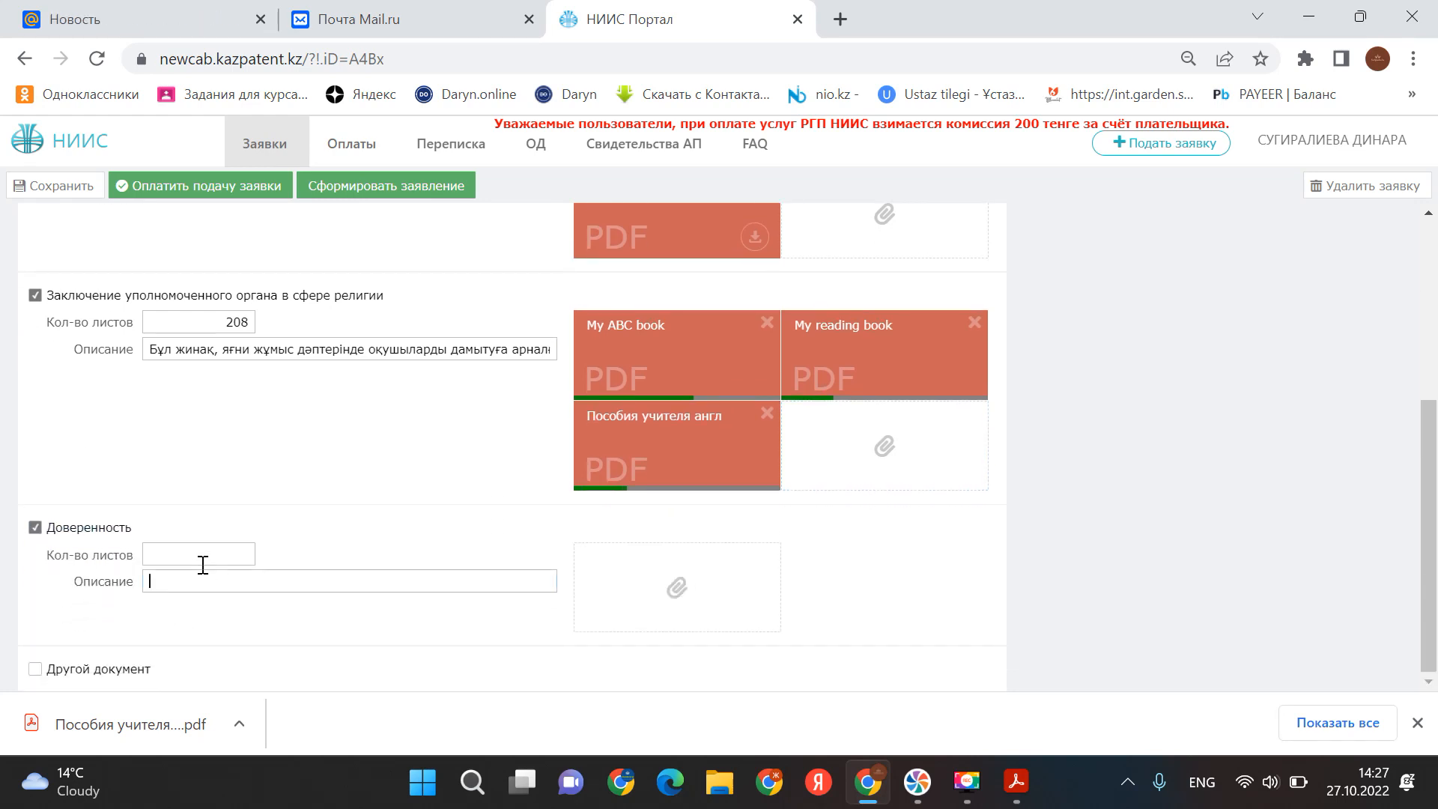
{"action": "type", "text": "208"}
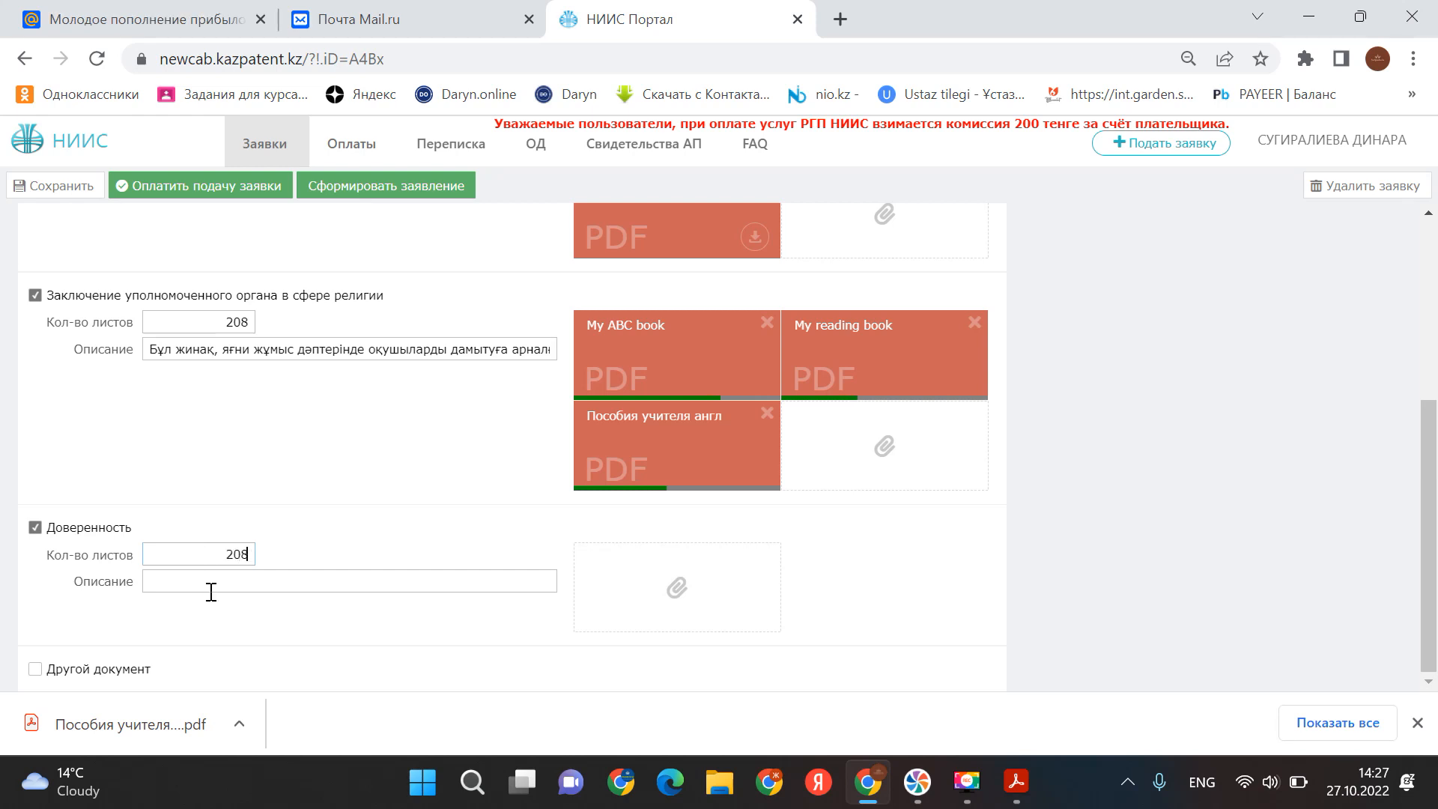
{"action": "right_click", "coordinate": [208, 583]}
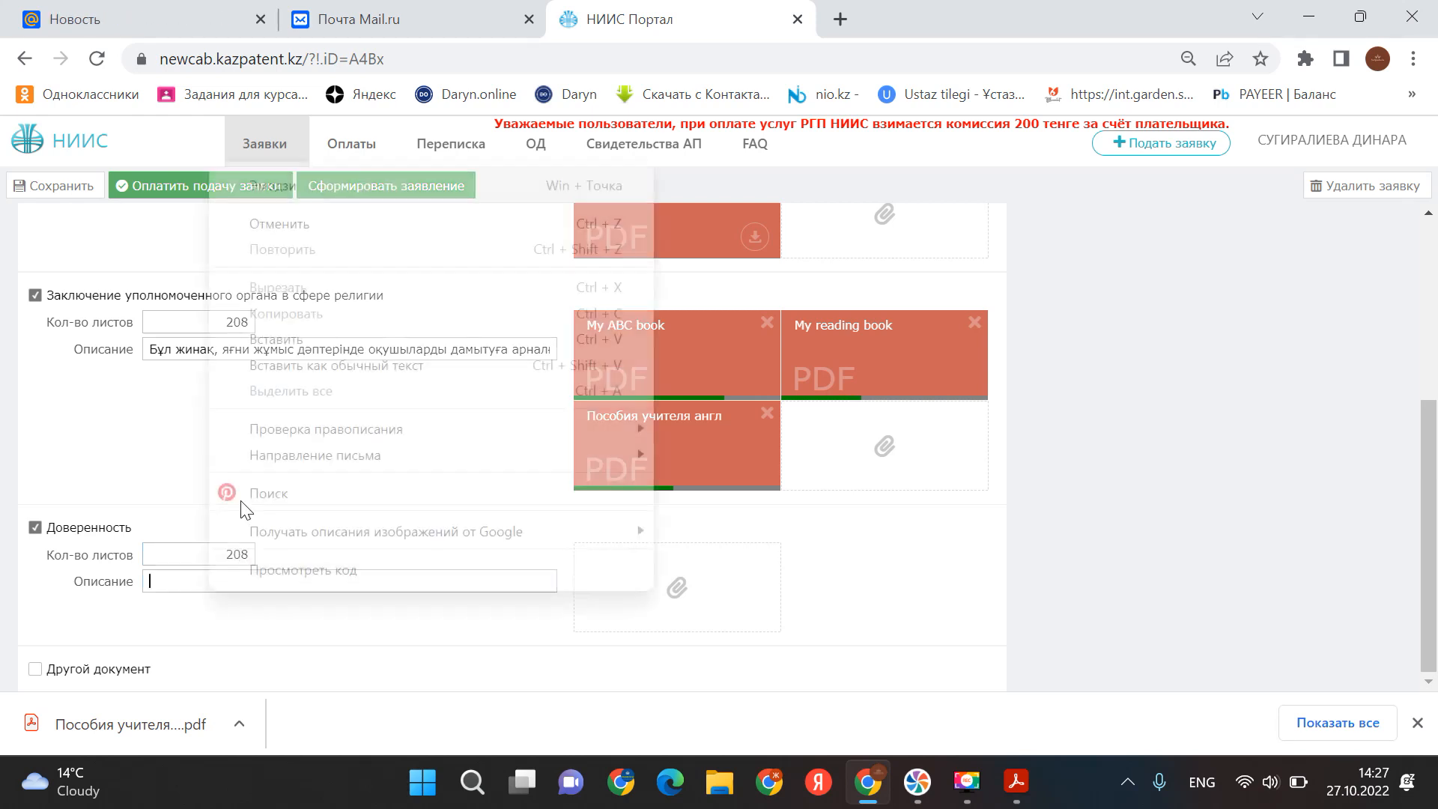
{"action": "left_click", "coordinate": [281, 339]}
{"action": "left_click", "coordinate": [680, 592]}
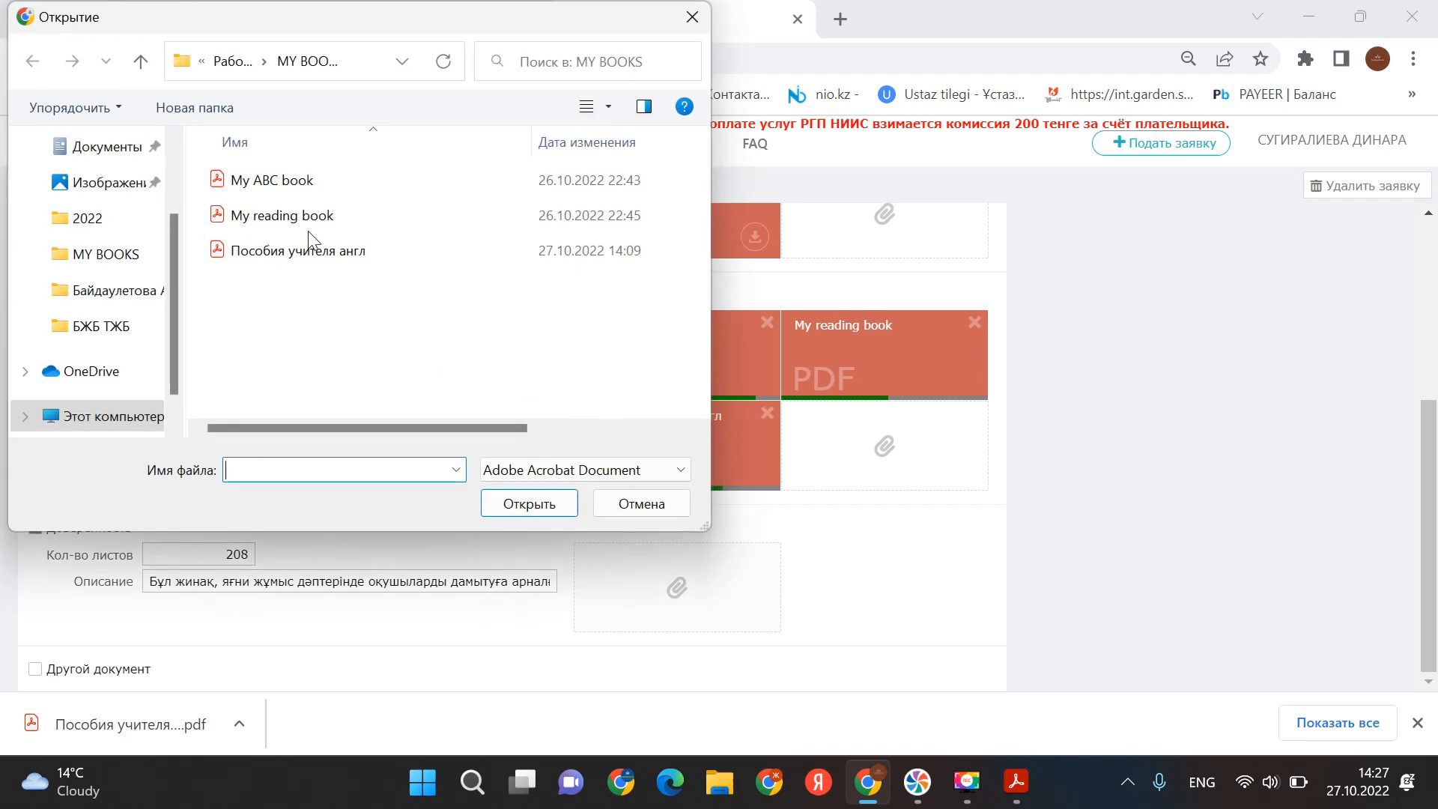
{"action": "double_click", "coordinate": [286, 180]}
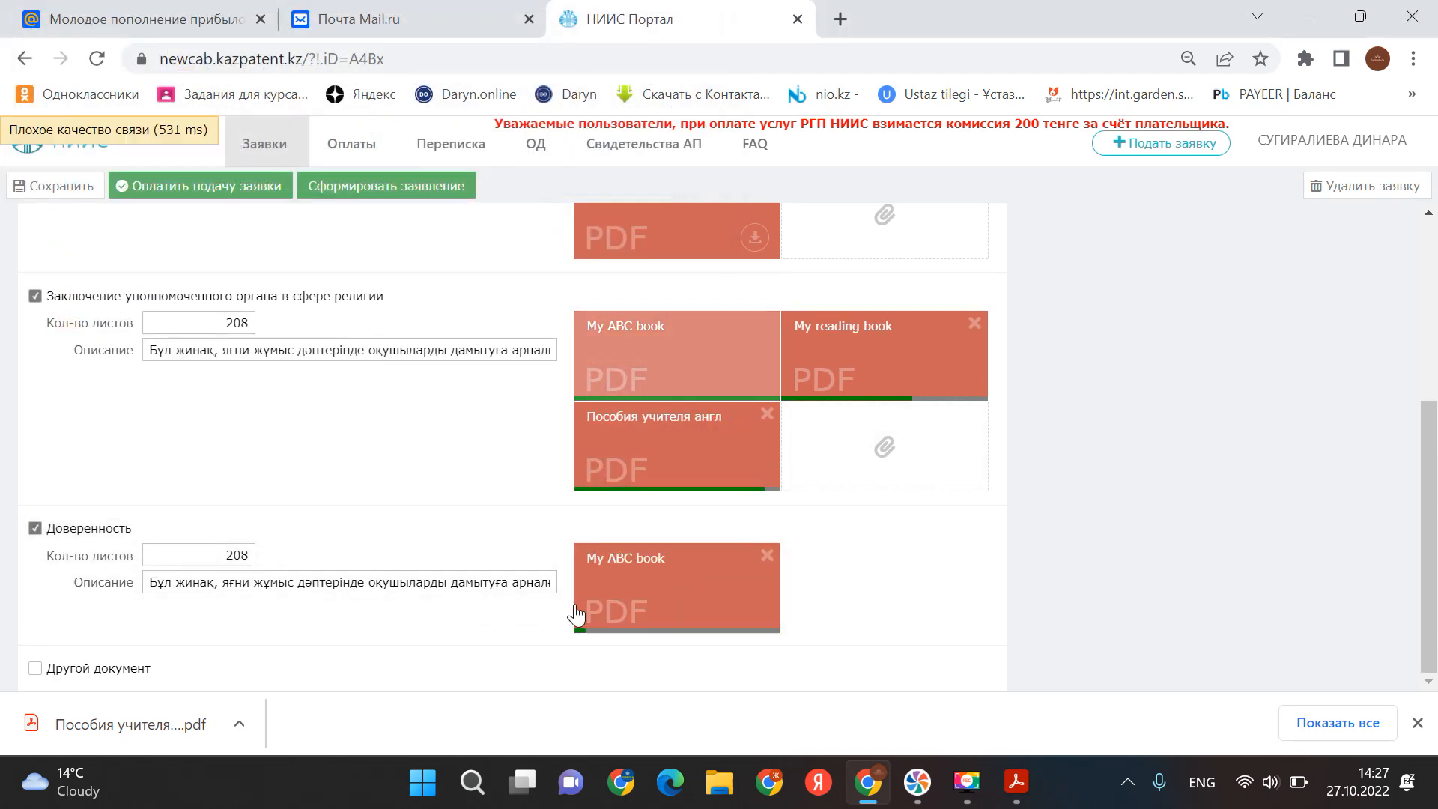
- Tick Другой документ with 2 sheets and paste its description
{"action": "left_click", "coordinate": [35, 667]}
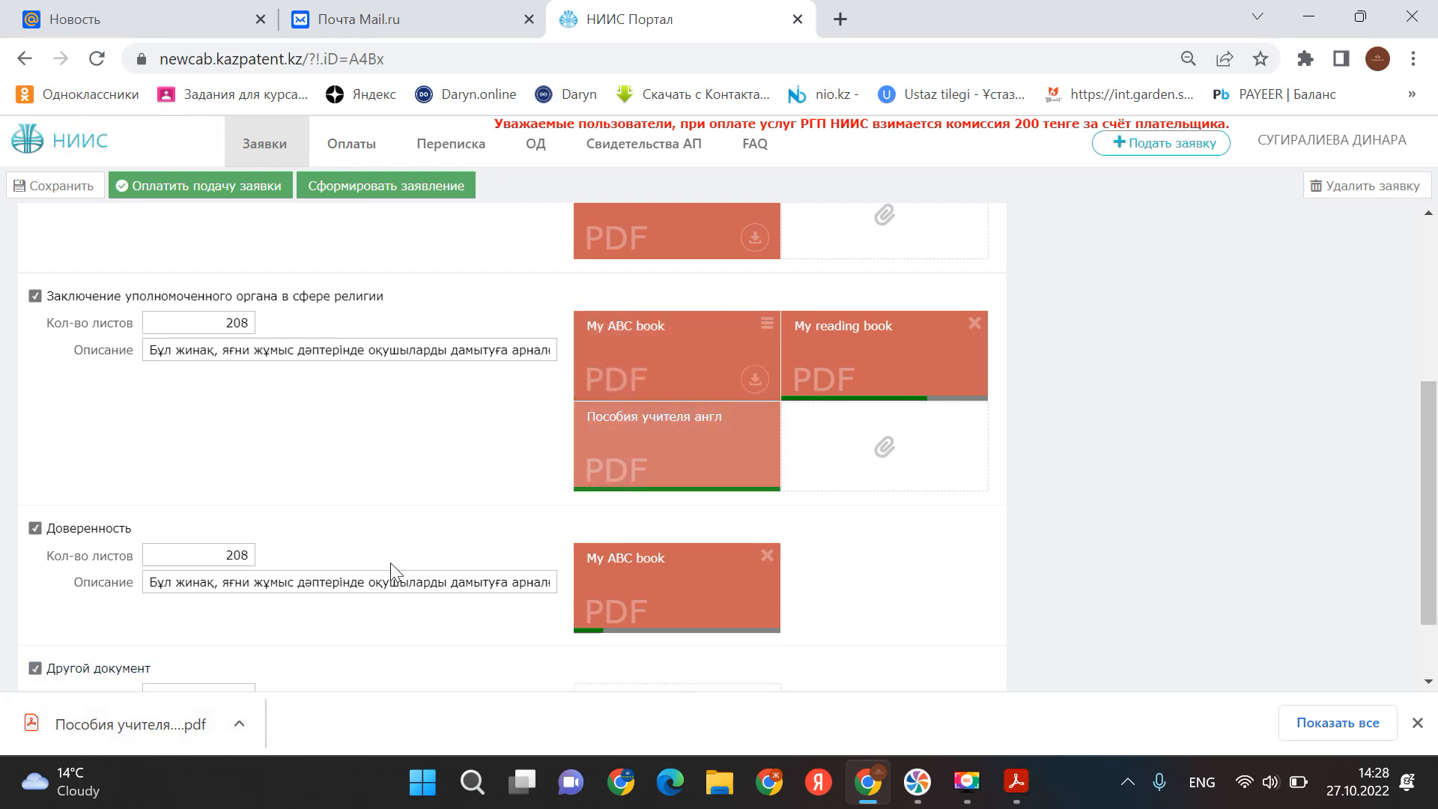
{"action": "scroll", "coordinate": [392, 565], "scroll_direction": "down", "scroll_amount": 1}
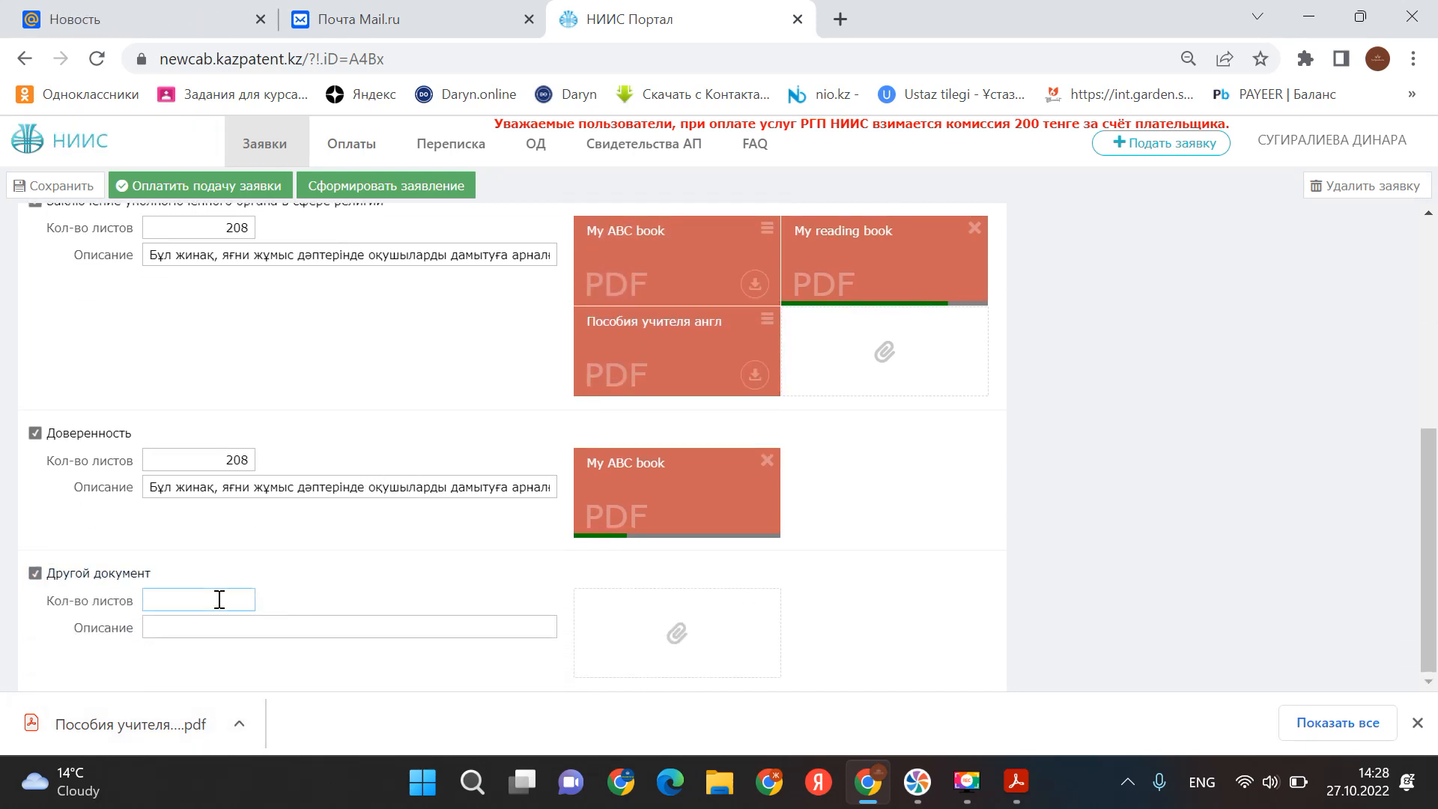
{"action": "type", "text": "208"}
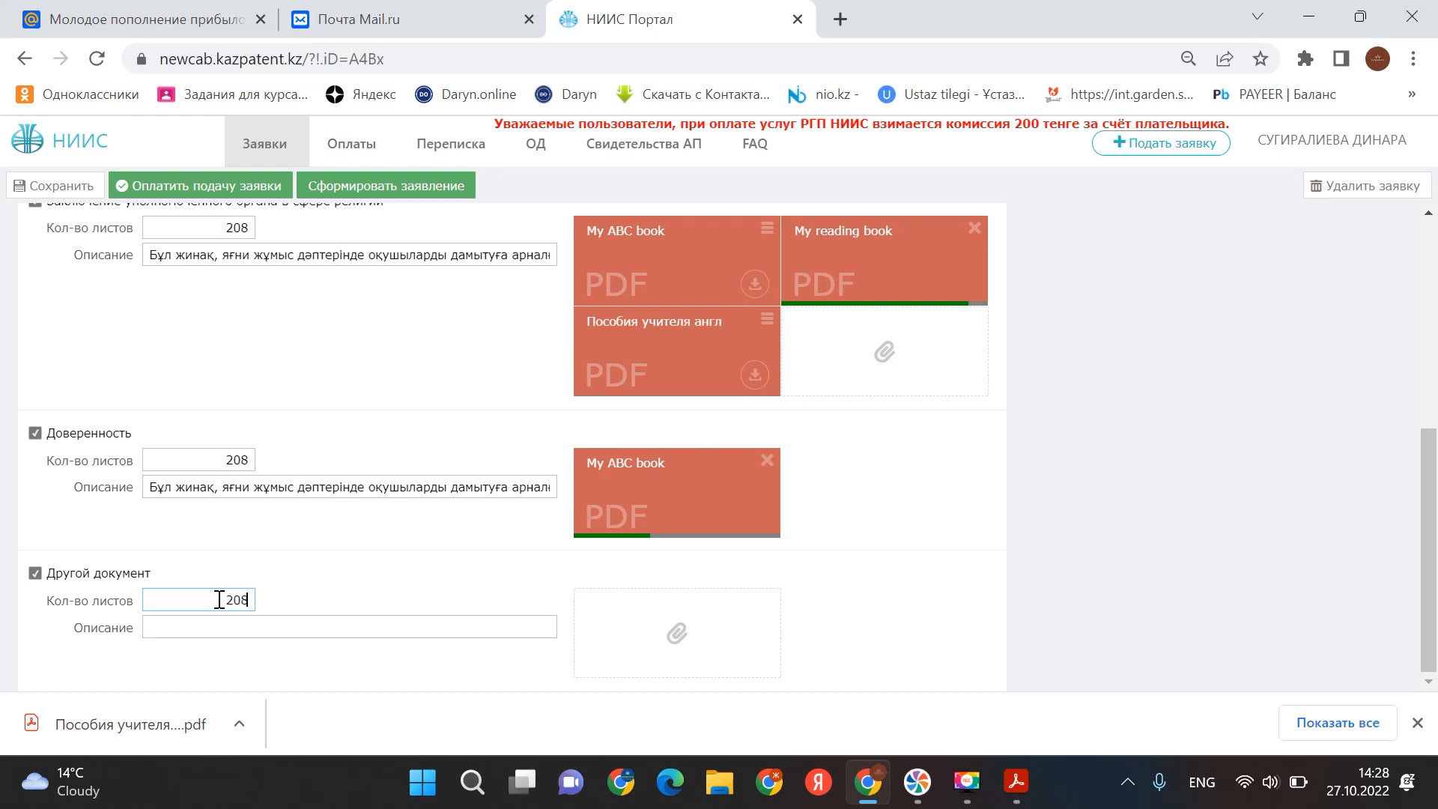
{"action": "right_click", "coordinate": [255, 622]}
{"action": "left_click", "coordinate": [329, 368]}
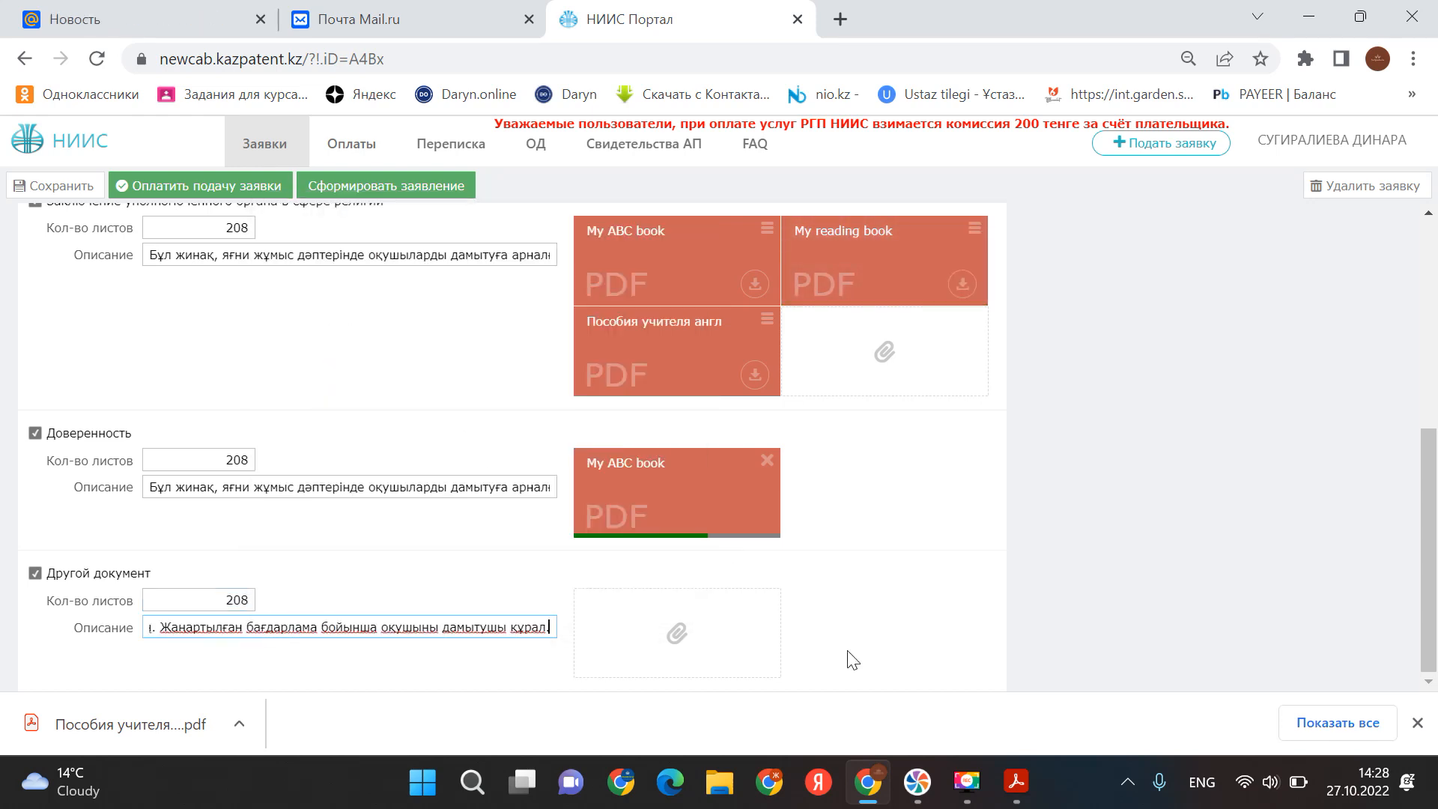
- Attach My reading book and Пособия учителя англ to Другой документ, then pay the 6 932,80 fee online
{"action": "left_click", "coordinate": [703, 641]}
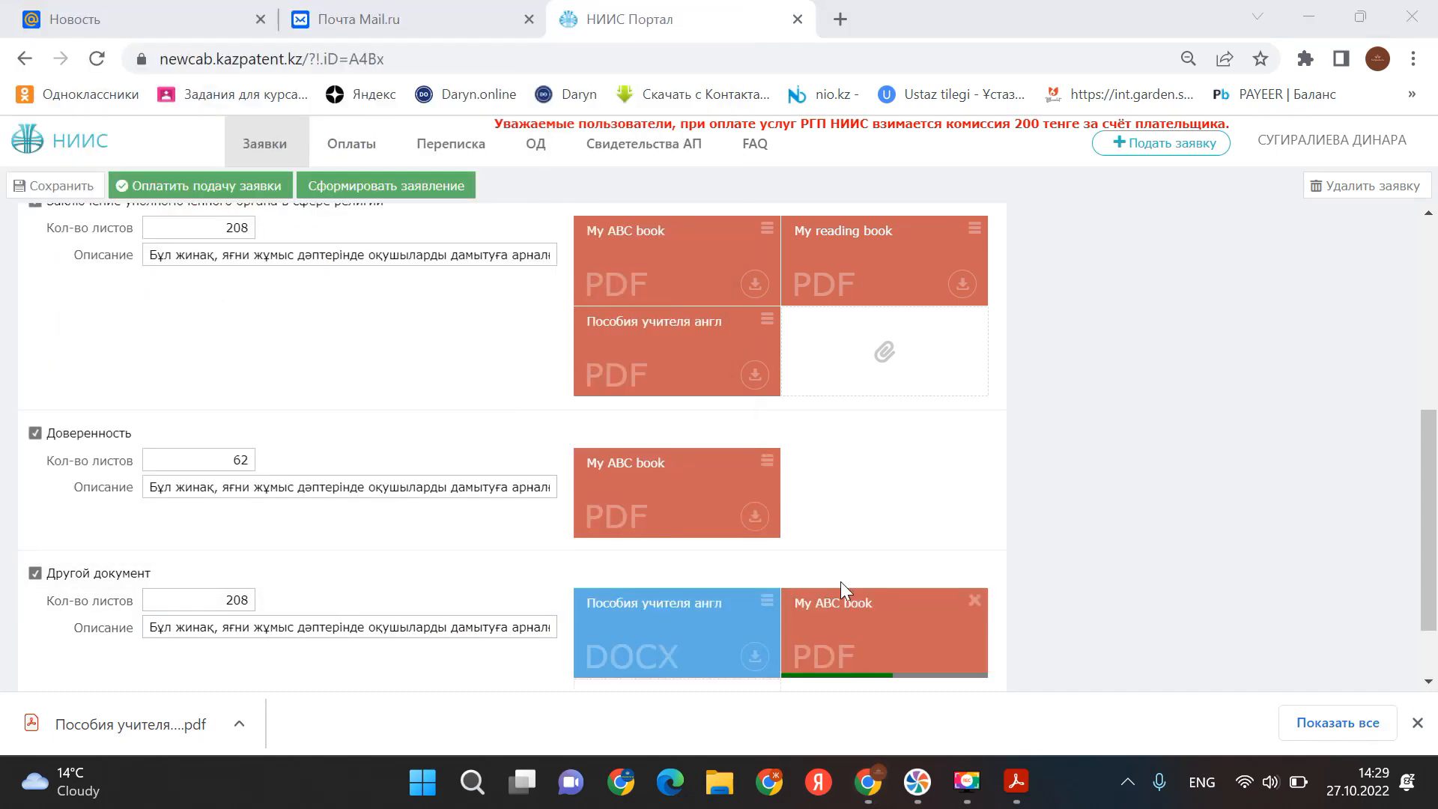
{"action": "scroll", "coordinate": [734, 573], "scroll_direction": "down", "scroll_amount": 1}
{"action": "left_click", "coordinate": [666, 623]}
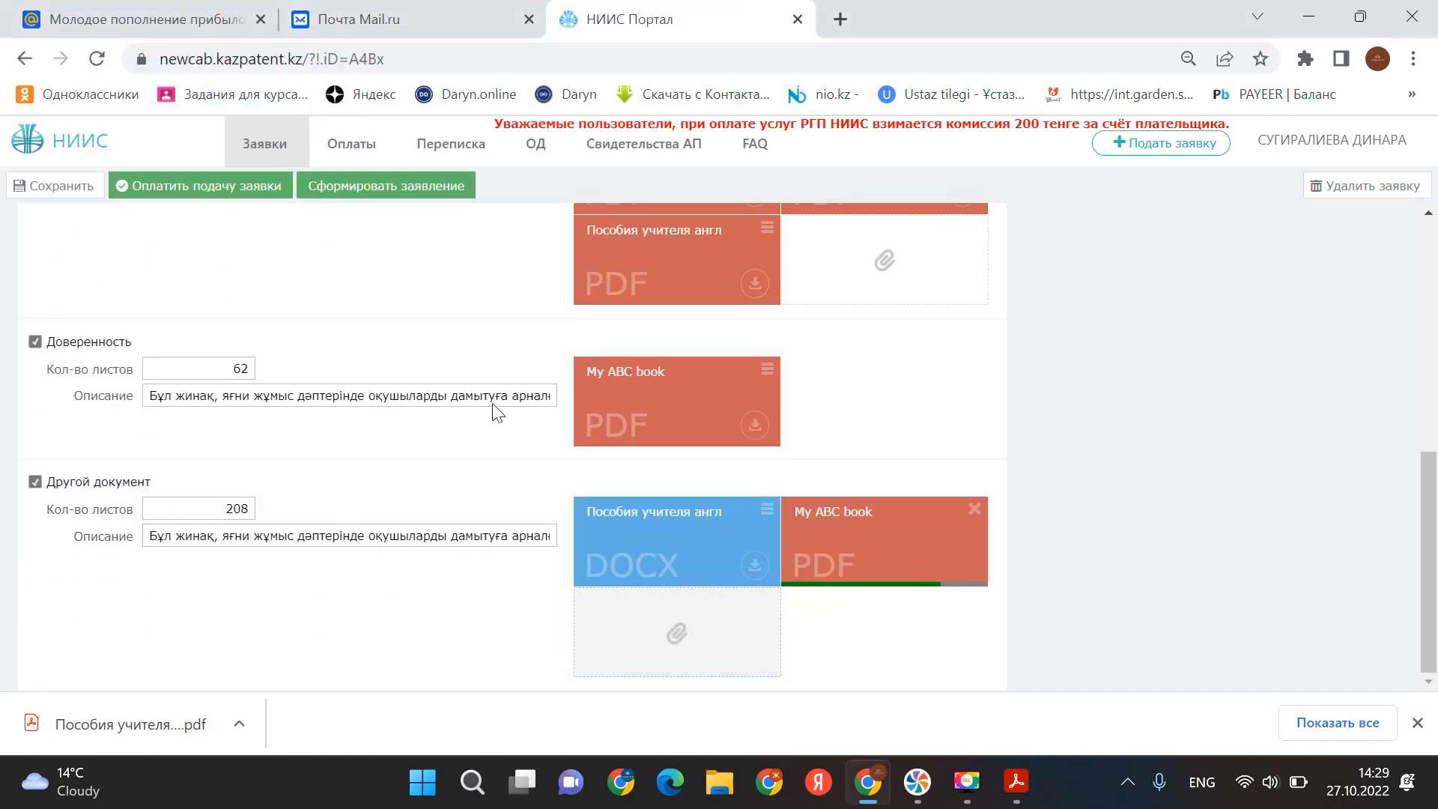
{"action": "double_click", "coordinate": [299, 215]}
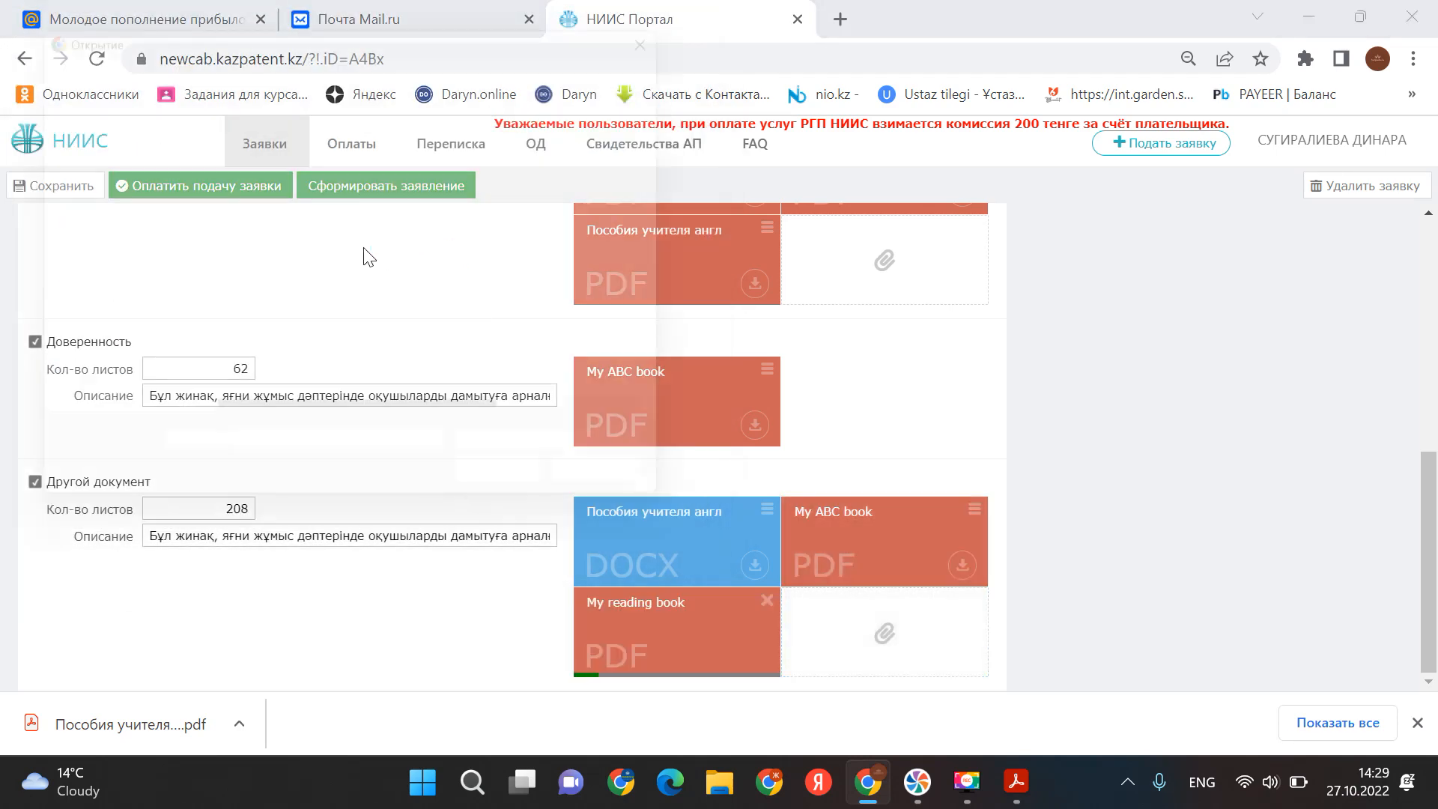
{"action": "double_click", "coordinate": [303, 291]}
{"action": "scroll", "coordinate": [899, 416], "scroll_direction": "up", "scroll_amount": 5}
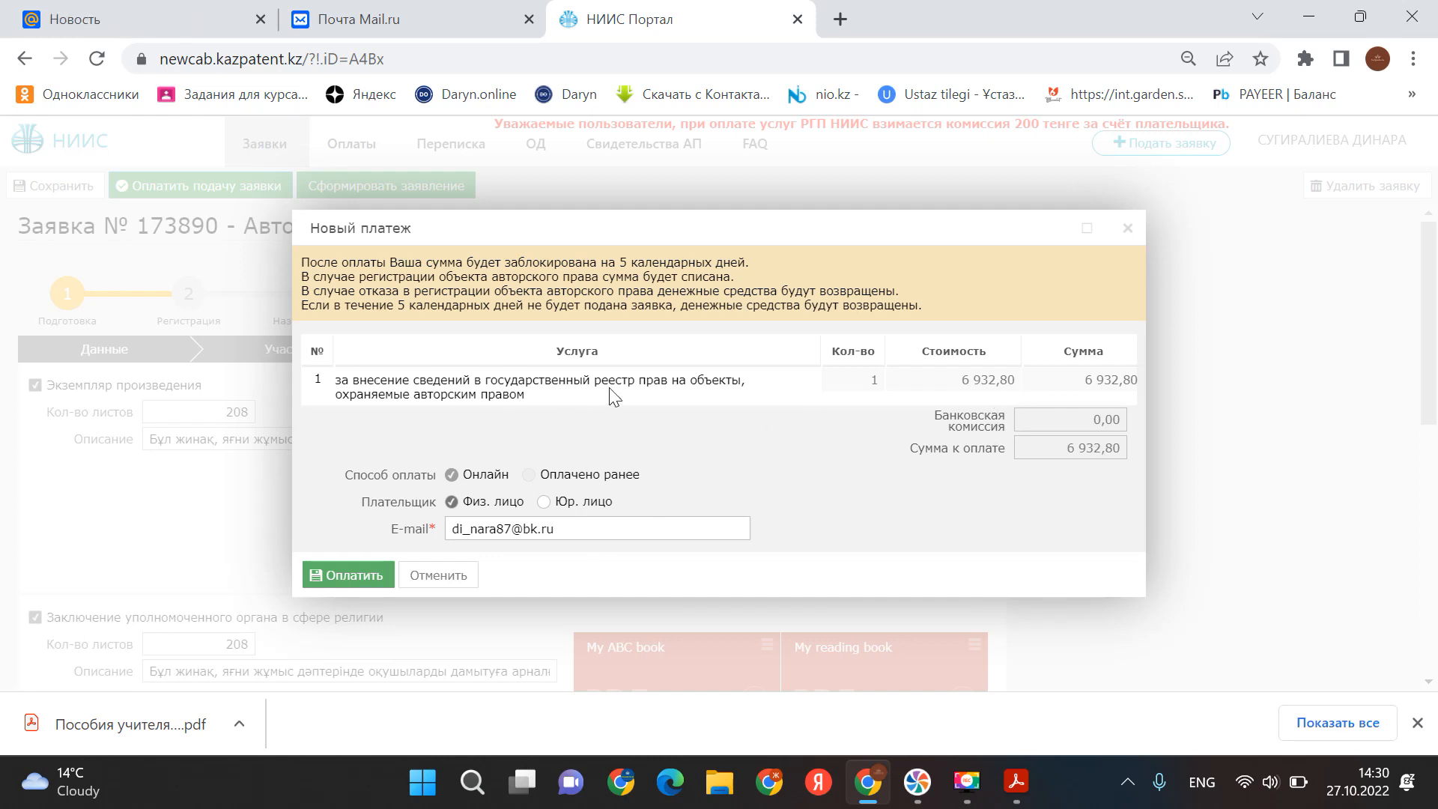
{"action": "left_click", "coordinate": [361, 575]}
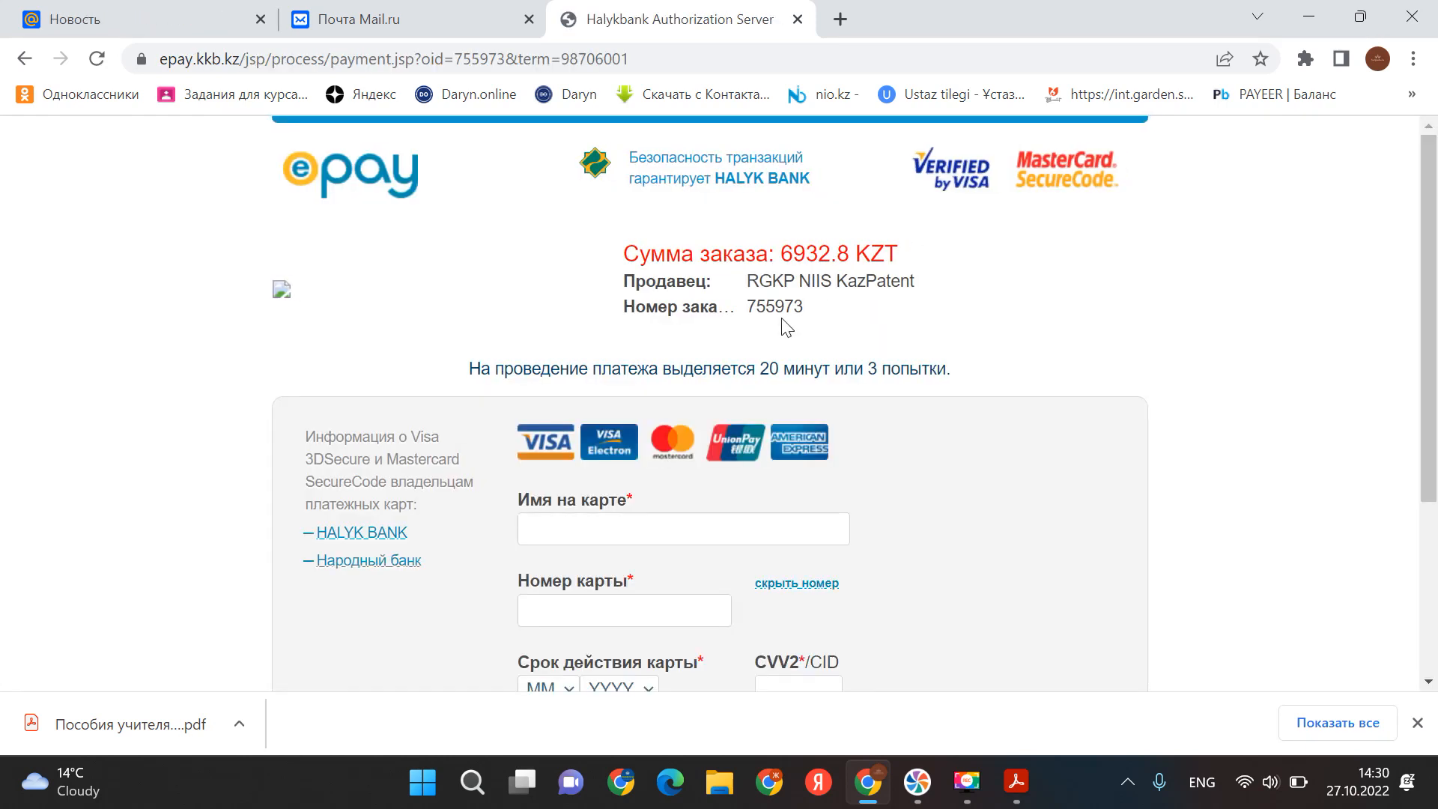
- Fill in the card from a saved card and submit the 6 932.80 KAZPATENT.KZ payment
{"action": "scroll", "coordinate": [780, 324], "scroll_direction": "down", "scroll_amount": 2}
{"action": "scroll", "coordinate": [684, 269], "scroll_direction": "up", "scroll_amount": 2}
{"action": "scroll", "coordinate": [693, 429], "scroll_direction": "down", "scroll_amount": 1}
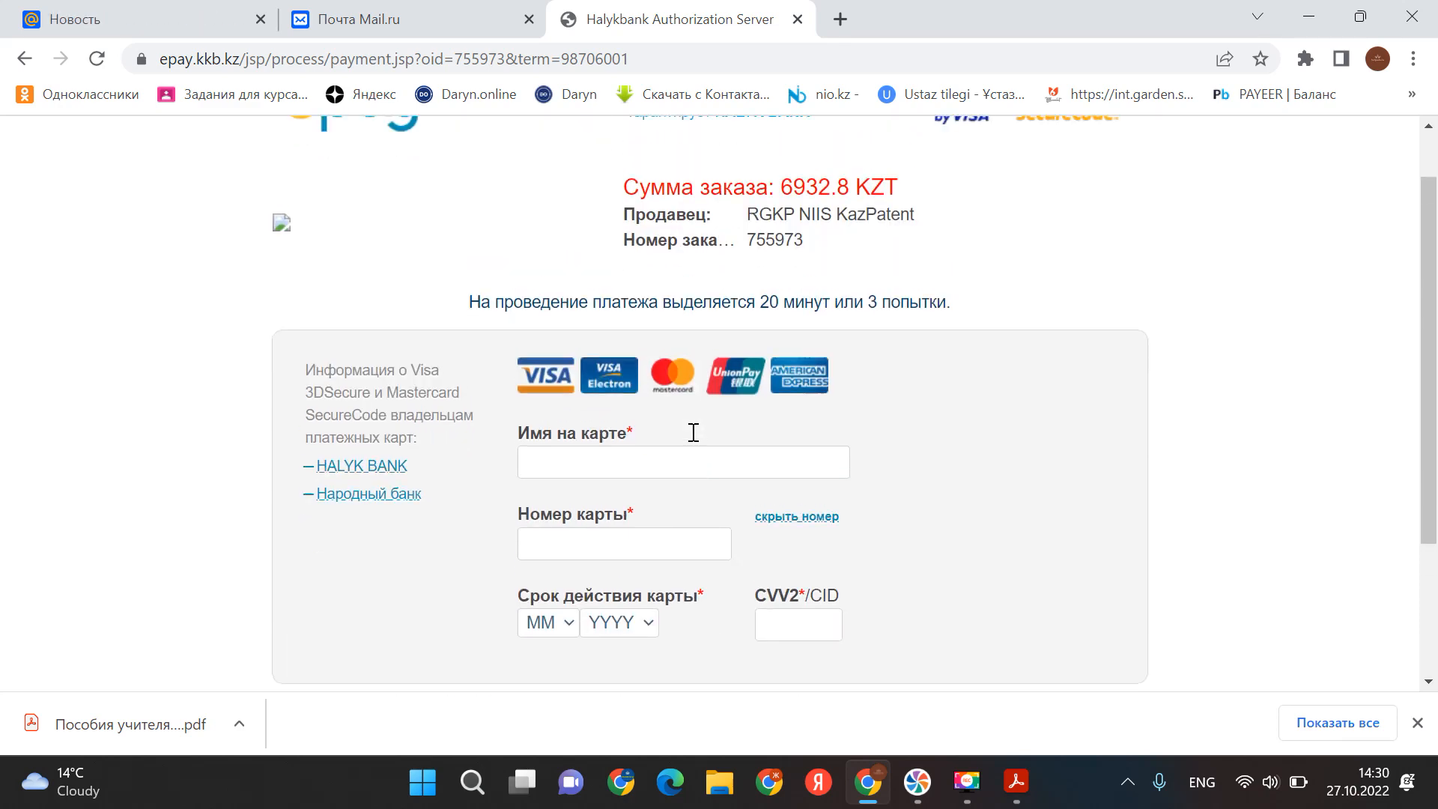
{"action": "scroll", "coordinate": [692, 434], "scroll_direction": "down", "scroll_amount": 2}
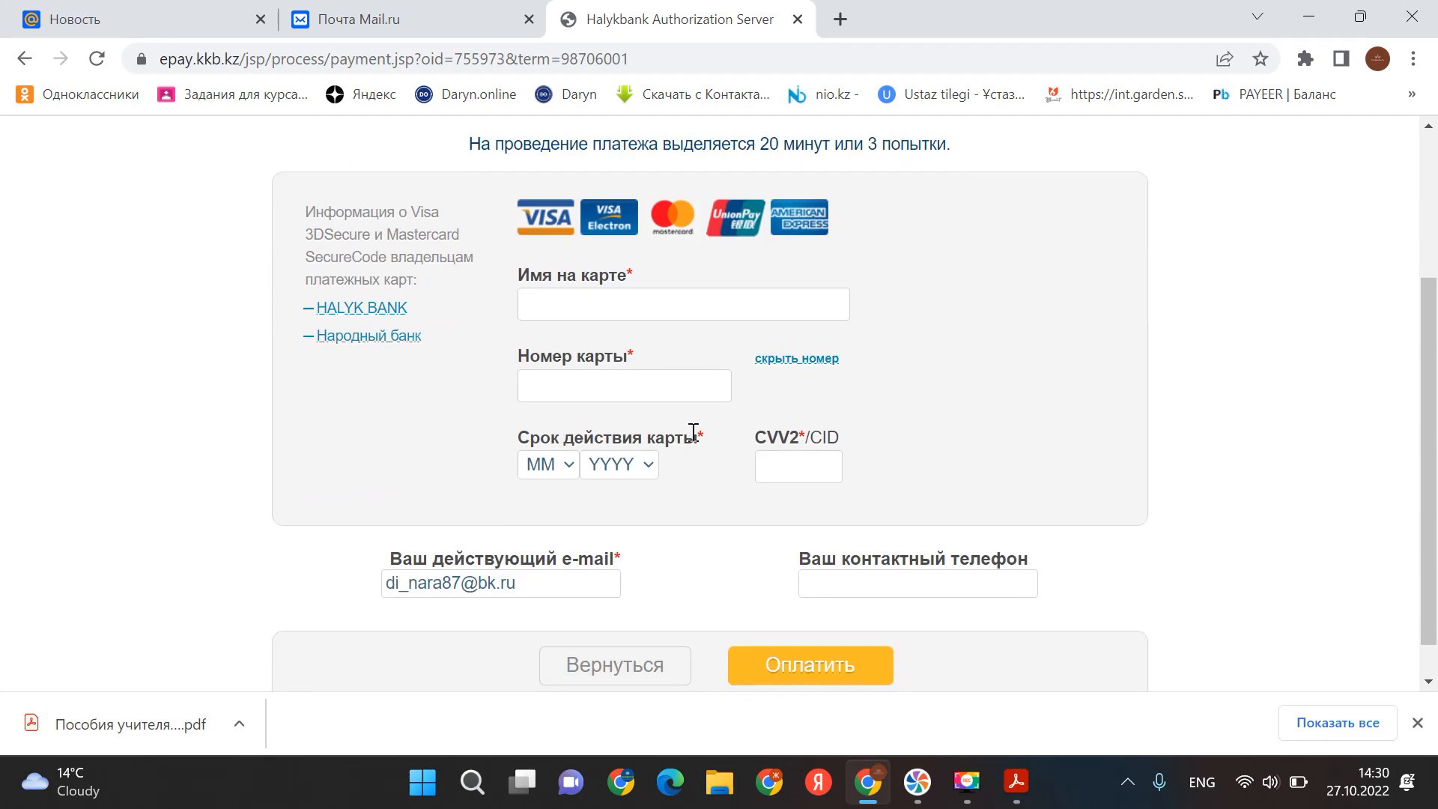
{"action": "left_click", "coordinate": [711, 308]}
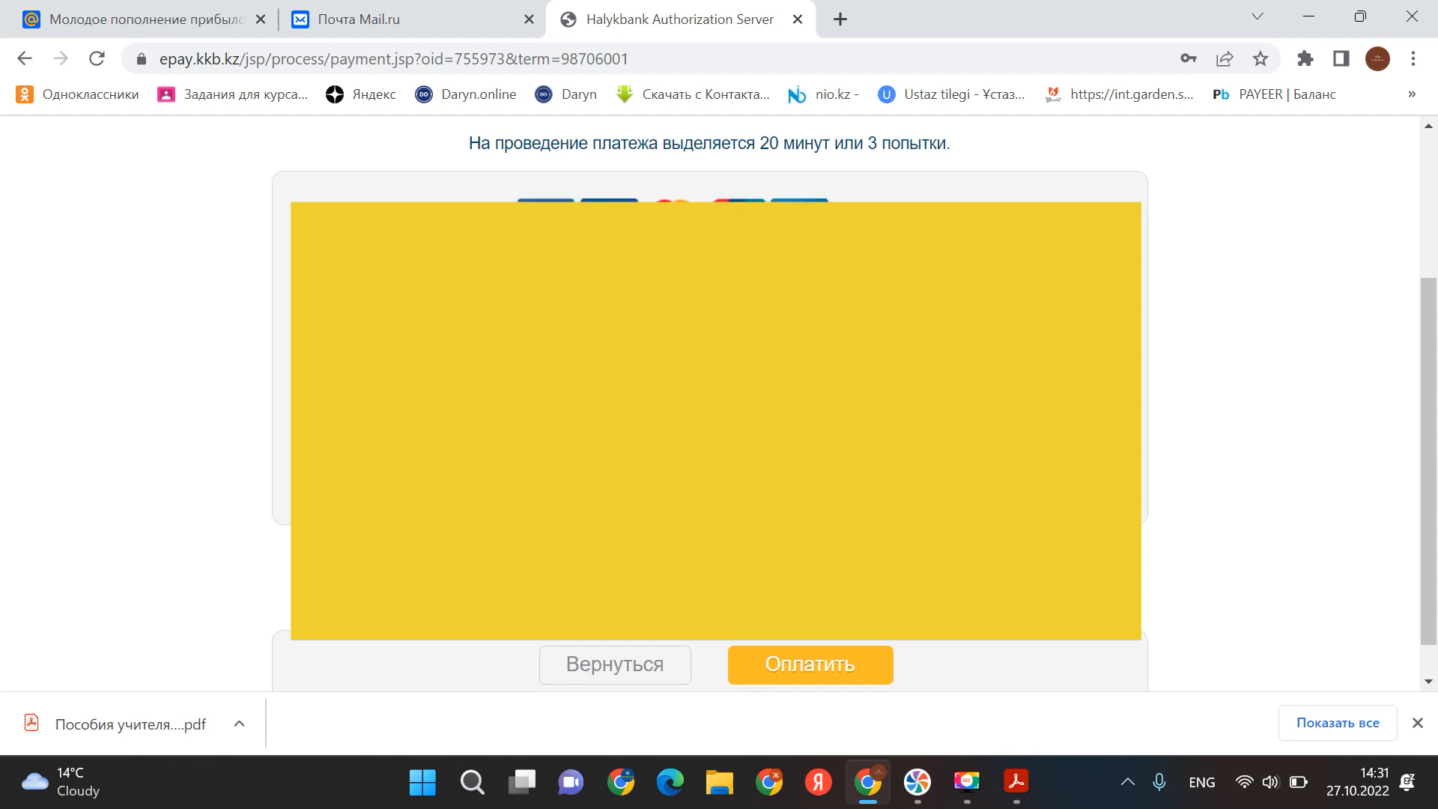
{"action": "scroll", "coordinate": [710, 420], "scroll_direction": "down", "scroll_amount": 1}
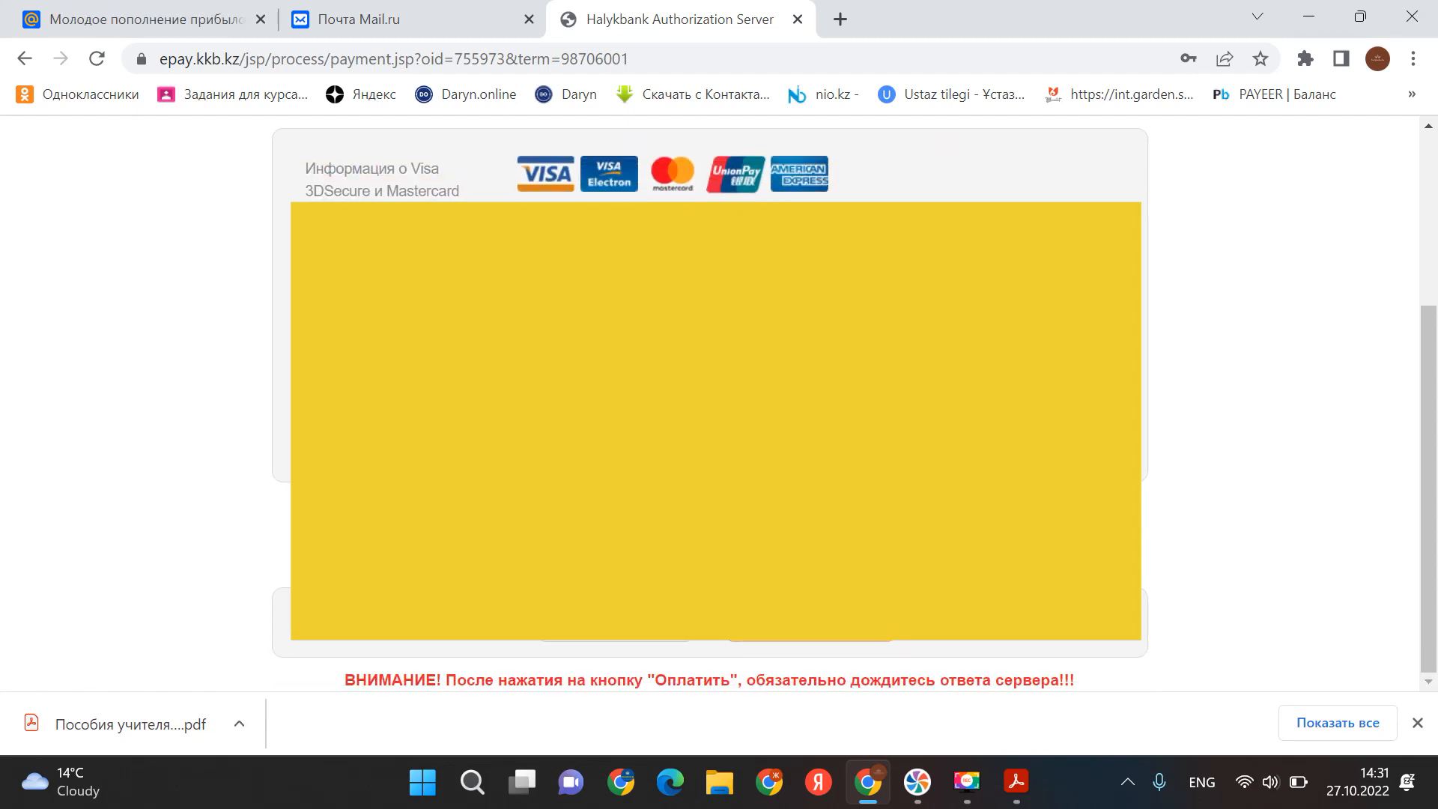
{"action": "left_click", "coordinate": [789, 643]}
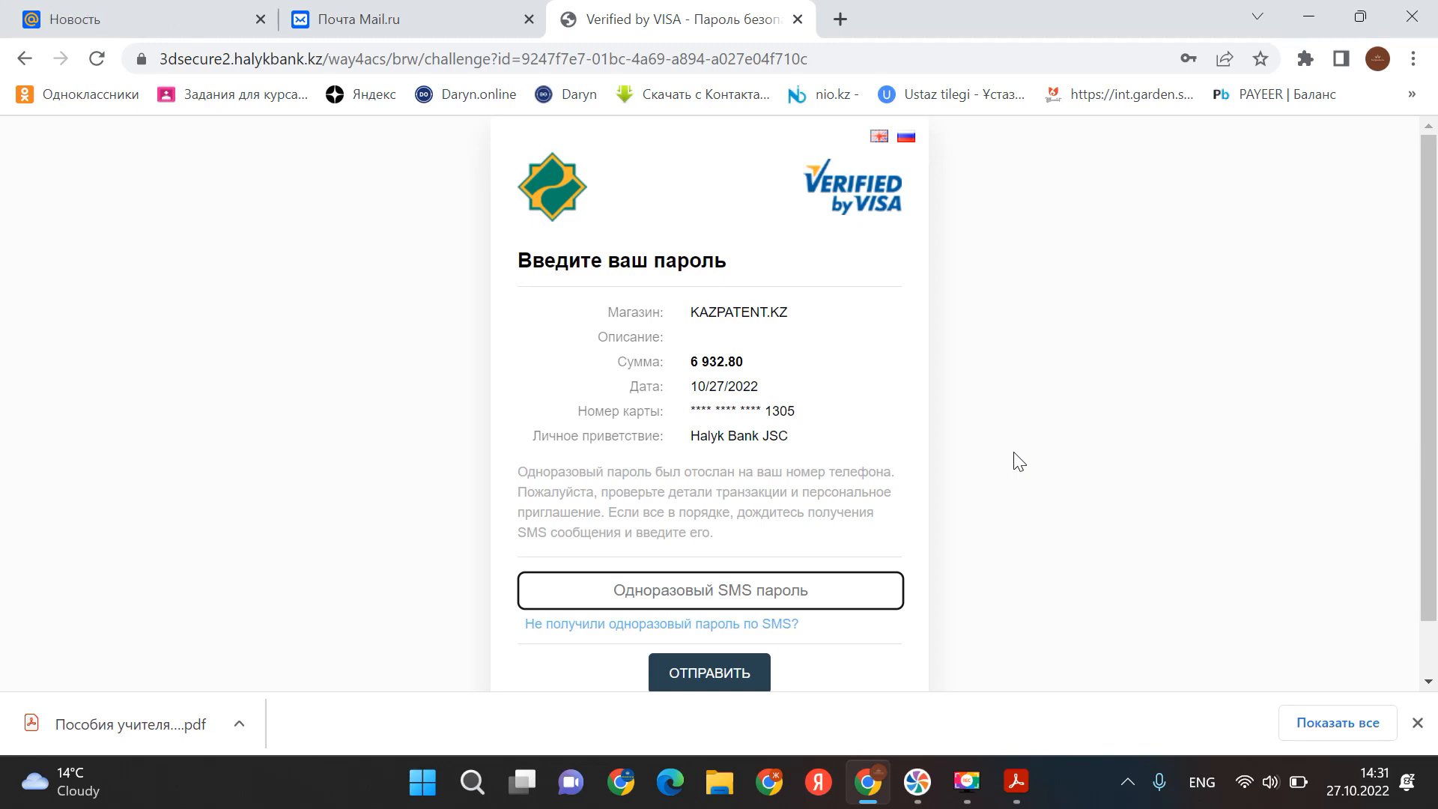
- Enter the one-time SMS password and send it to confirm the 6 932.80 payment
{"action": "type", "text": "••••"}
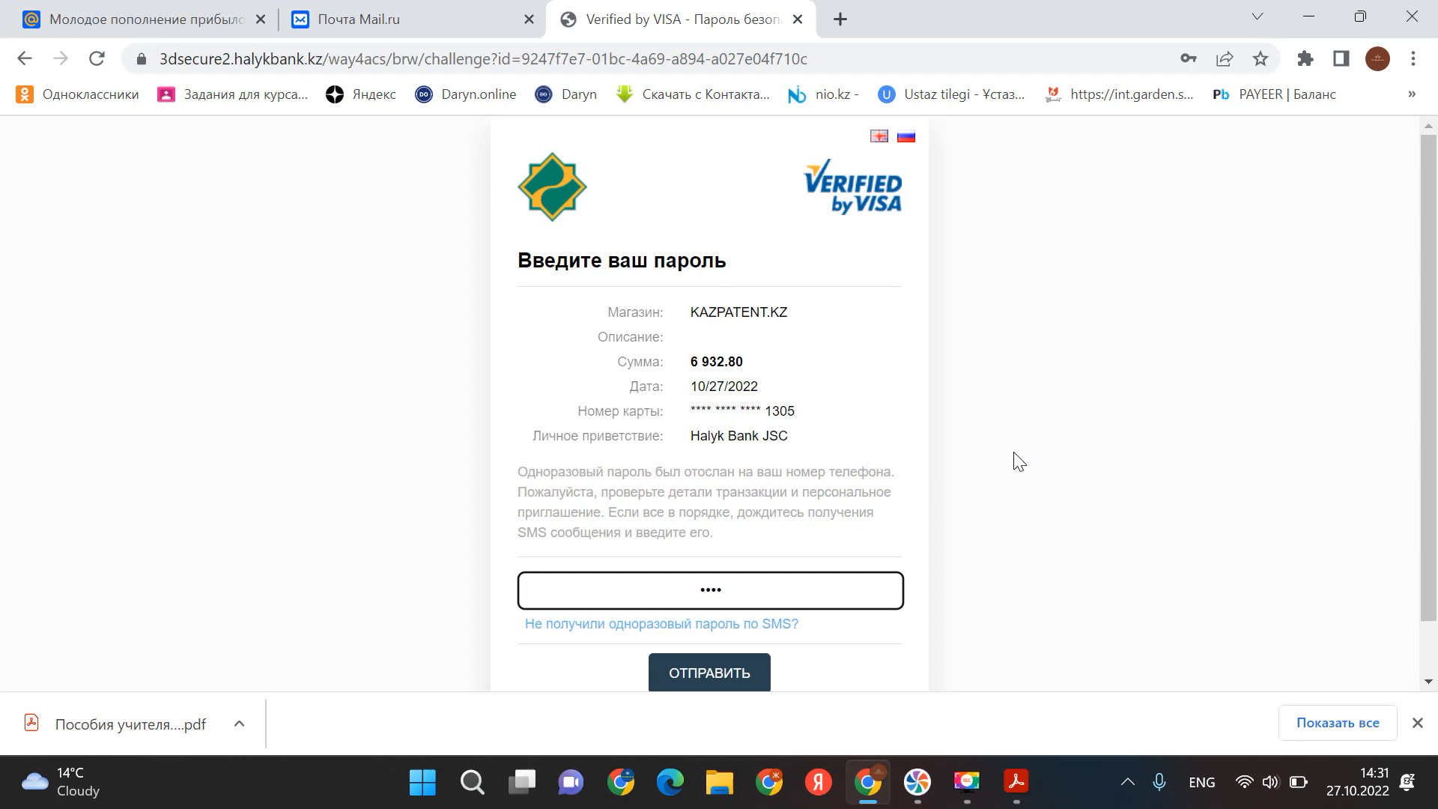
{"action": "left_click", "coordinate": [721, 678]}
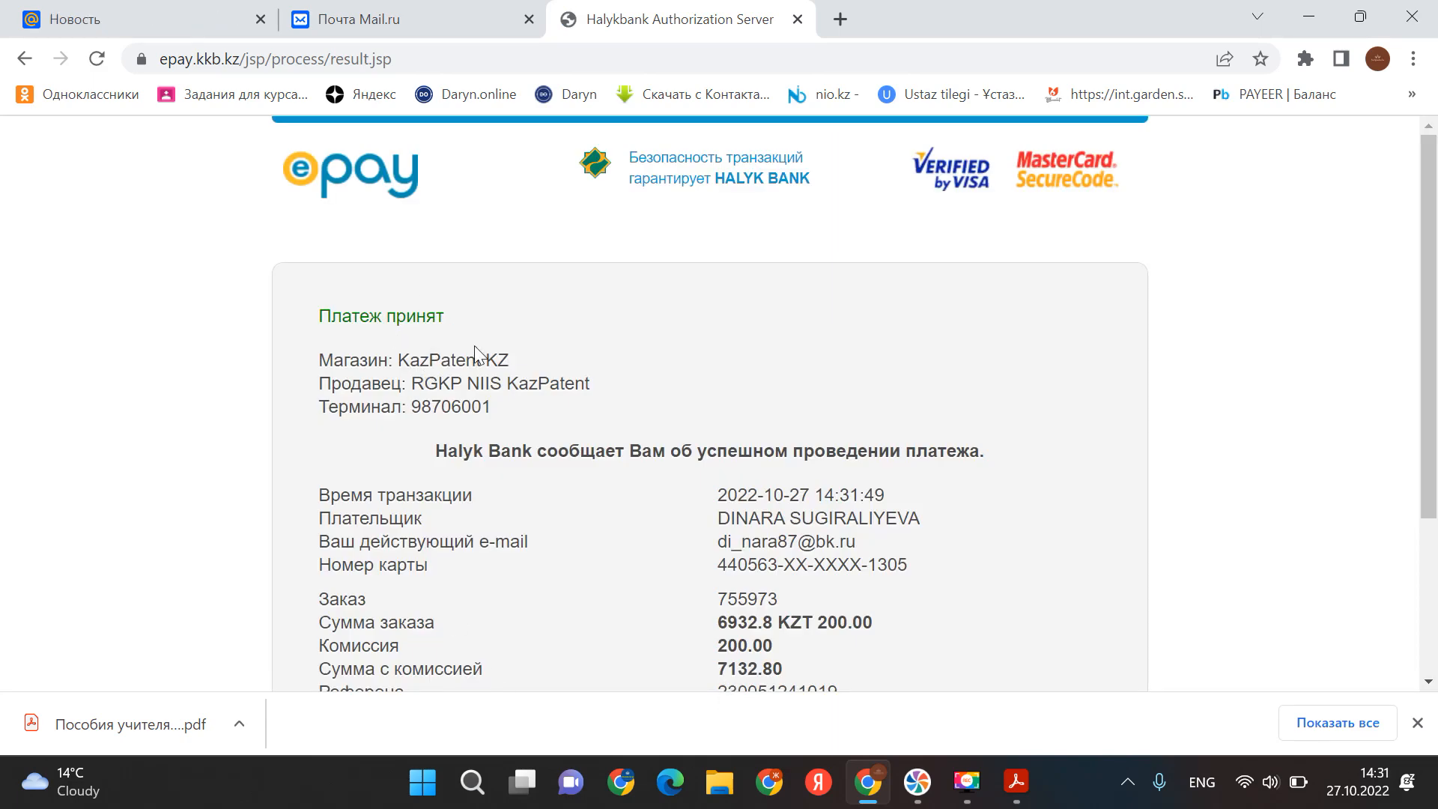
{"action": "scroll", "coordinate": [474, 345], "scroll_direction": "down", "scroll_amount": 3}
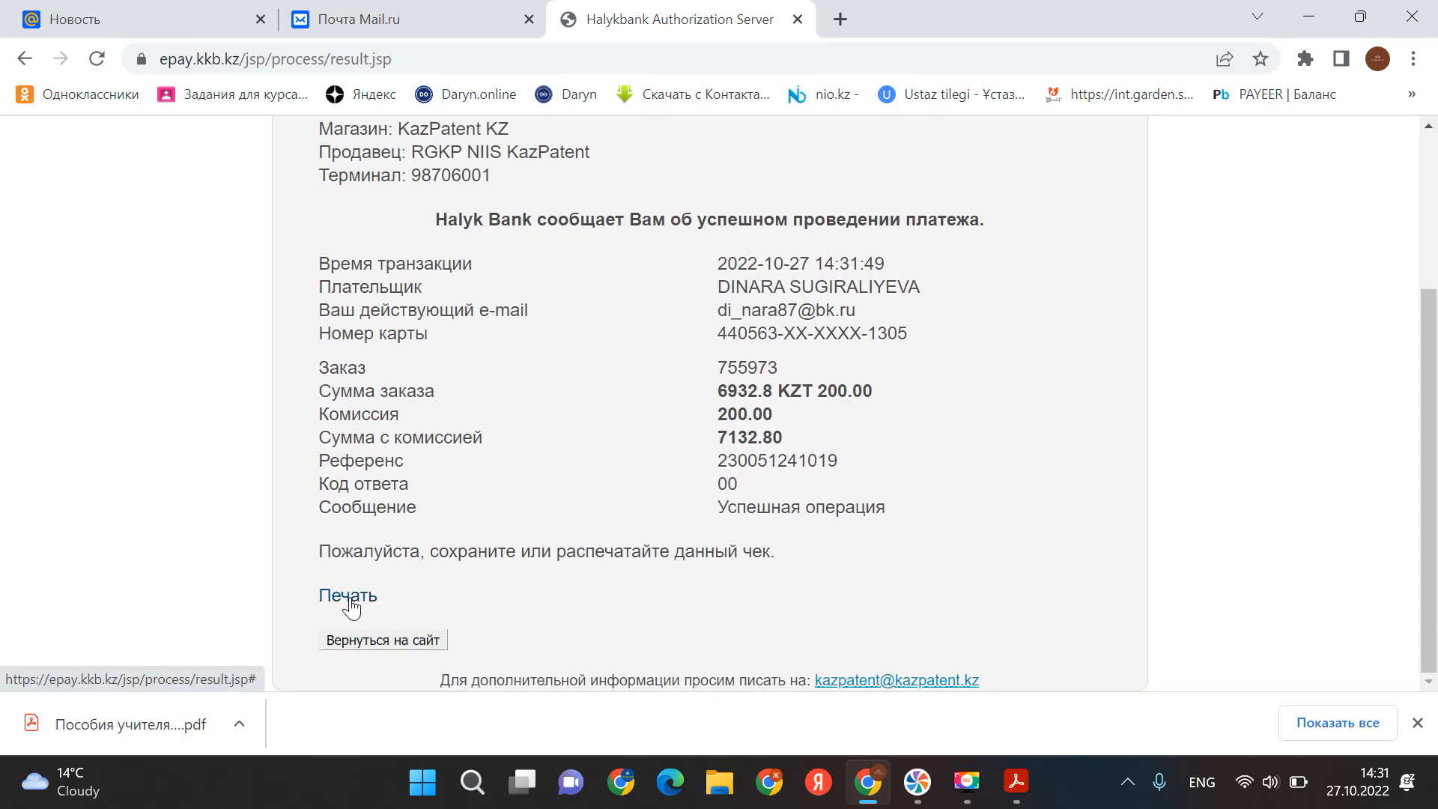
{"action": "left_click", "coordinate": [372, 645]}
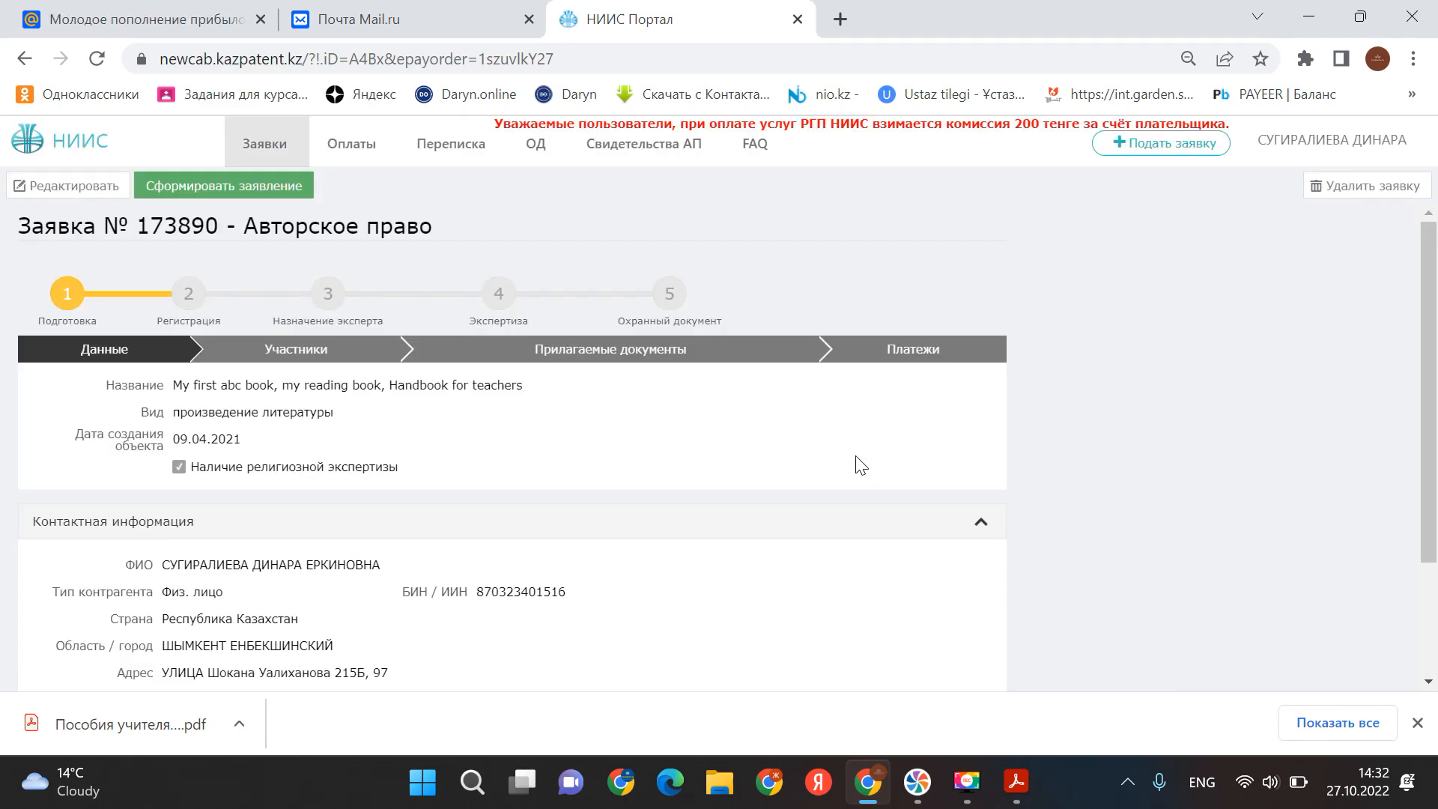
{"action": "scroll", "coordinate": [859, 459], "scroll_direction": "down", "scroll_amount": 1}
{"action": "scroll", "coordinate": [858, 464], "scroll_direction": "up", "scroll_amount": 1}
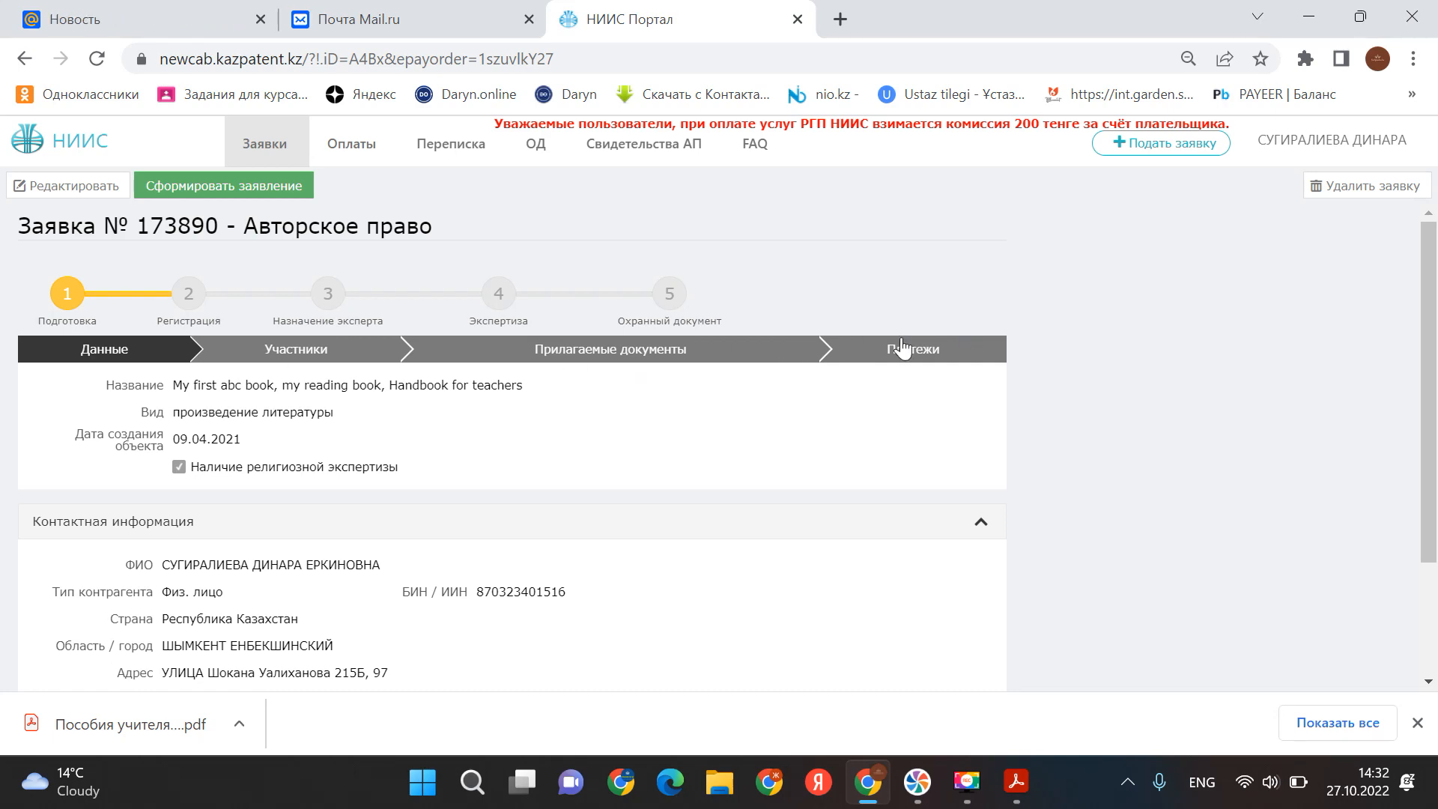
{"action": "scroll", "coordinate": [633, 526], "scroll_direction": "down", "scroll_amount": 2}
{"action": "scroll", "coordinate": [631, 530], "scroll_direction": "up", "scroll_amount": 2}
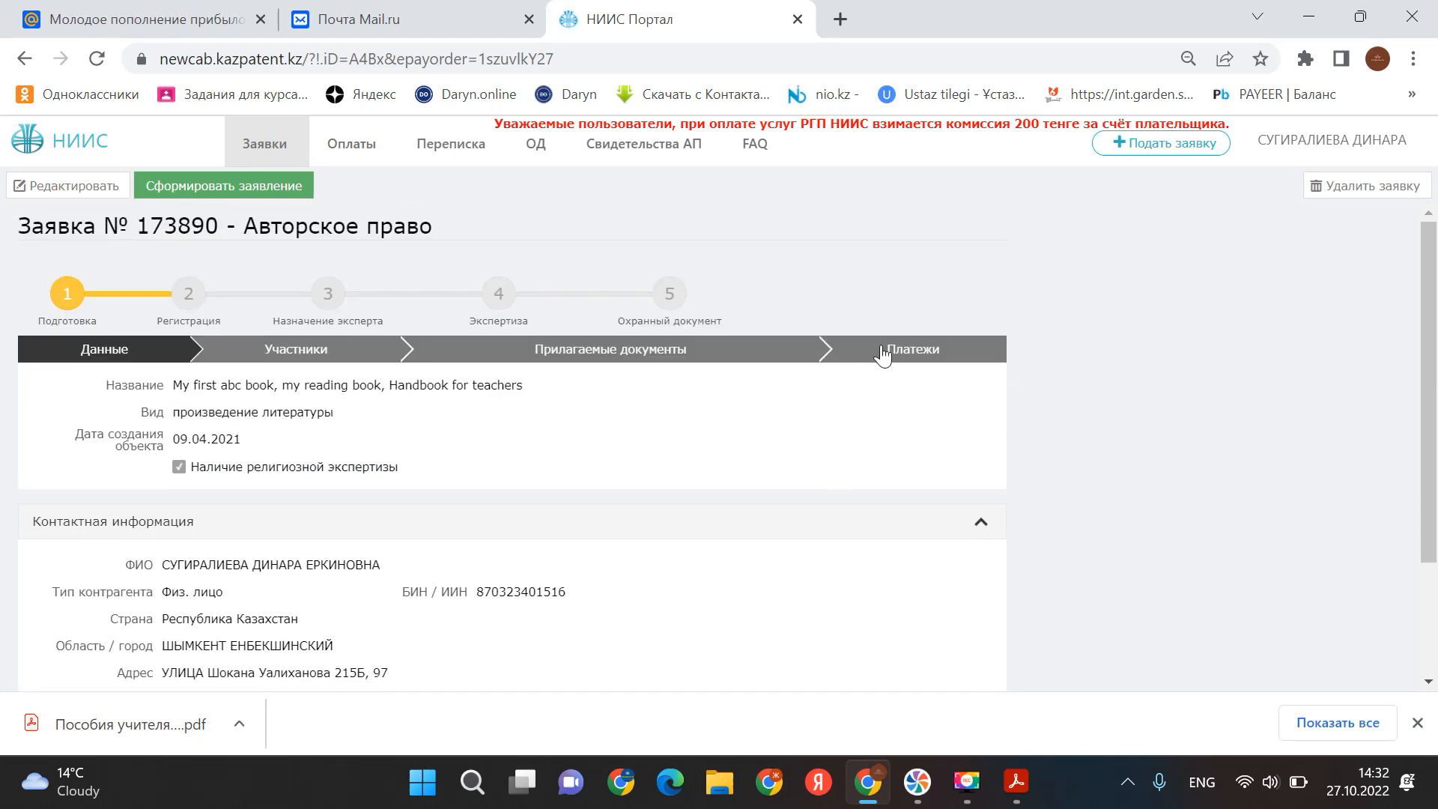
{"action": "left_click", "coordinate": [886, 350]}
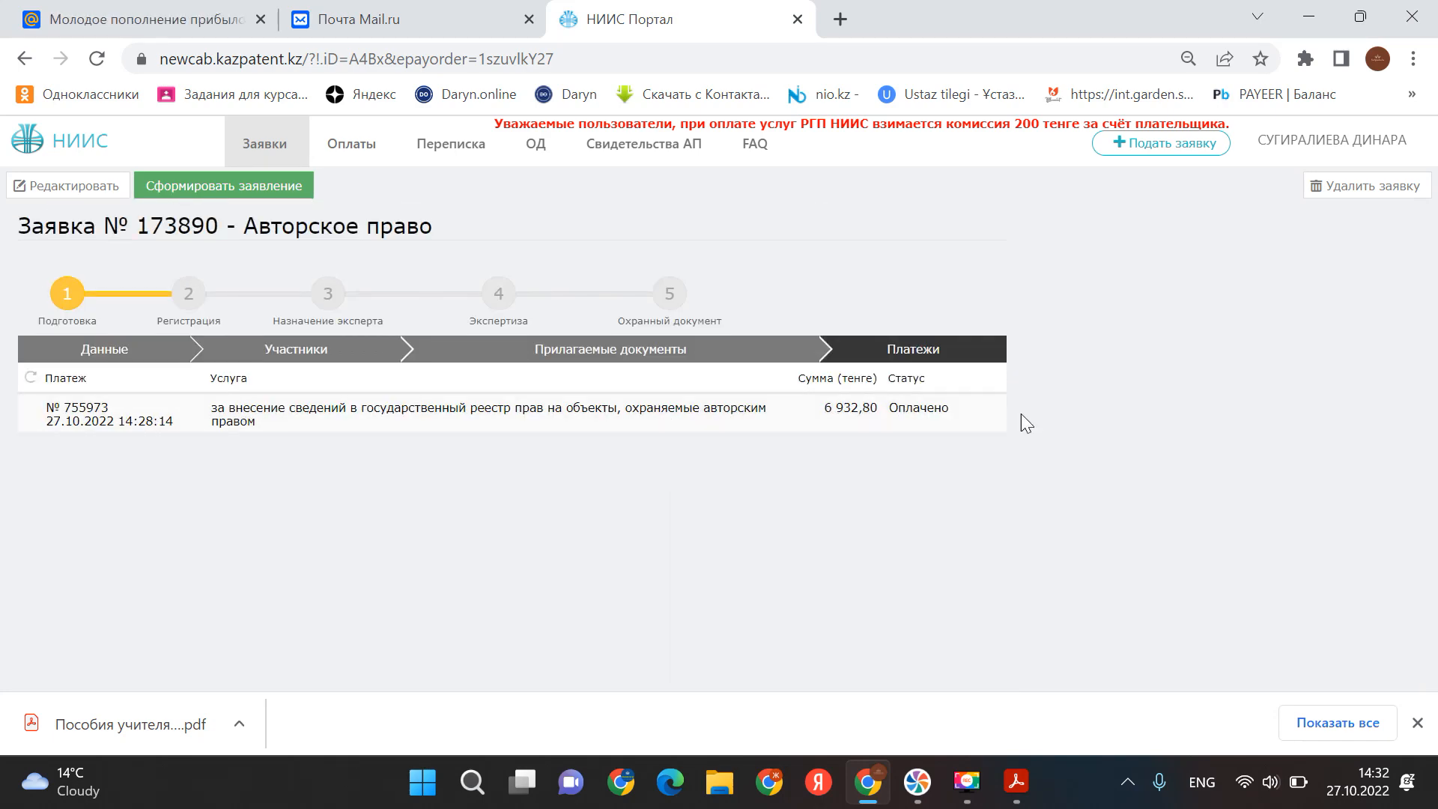
{"action": "left_click", "coordinate": [257, 192]}
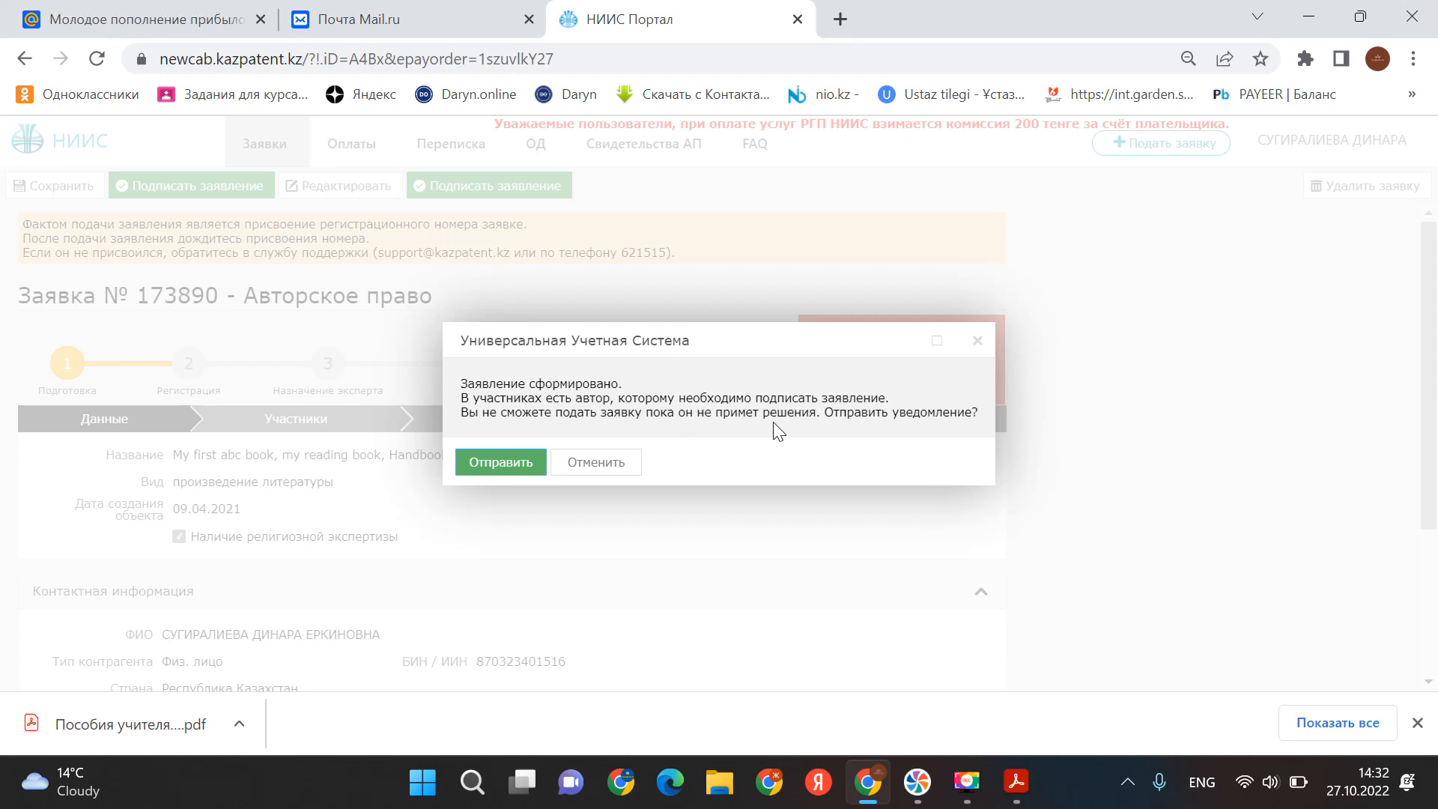
- Send the notification to the co-author who must sign the application
{"action": "left_click", "coordinate": [503, 466]}
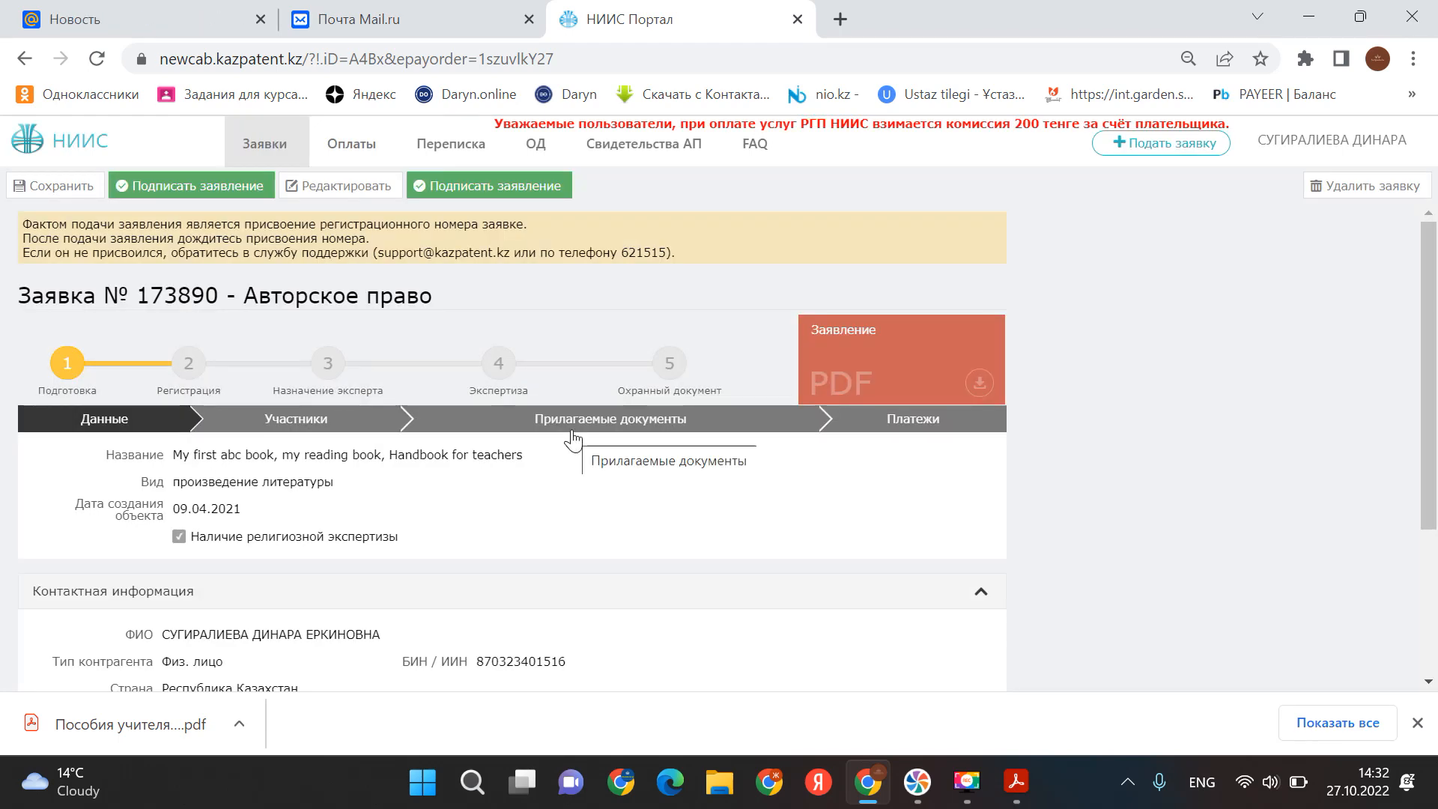
{"action": "scroll", "coordinate": [573, 439], "scroll_direction": "down", "scroll_amount": 1}
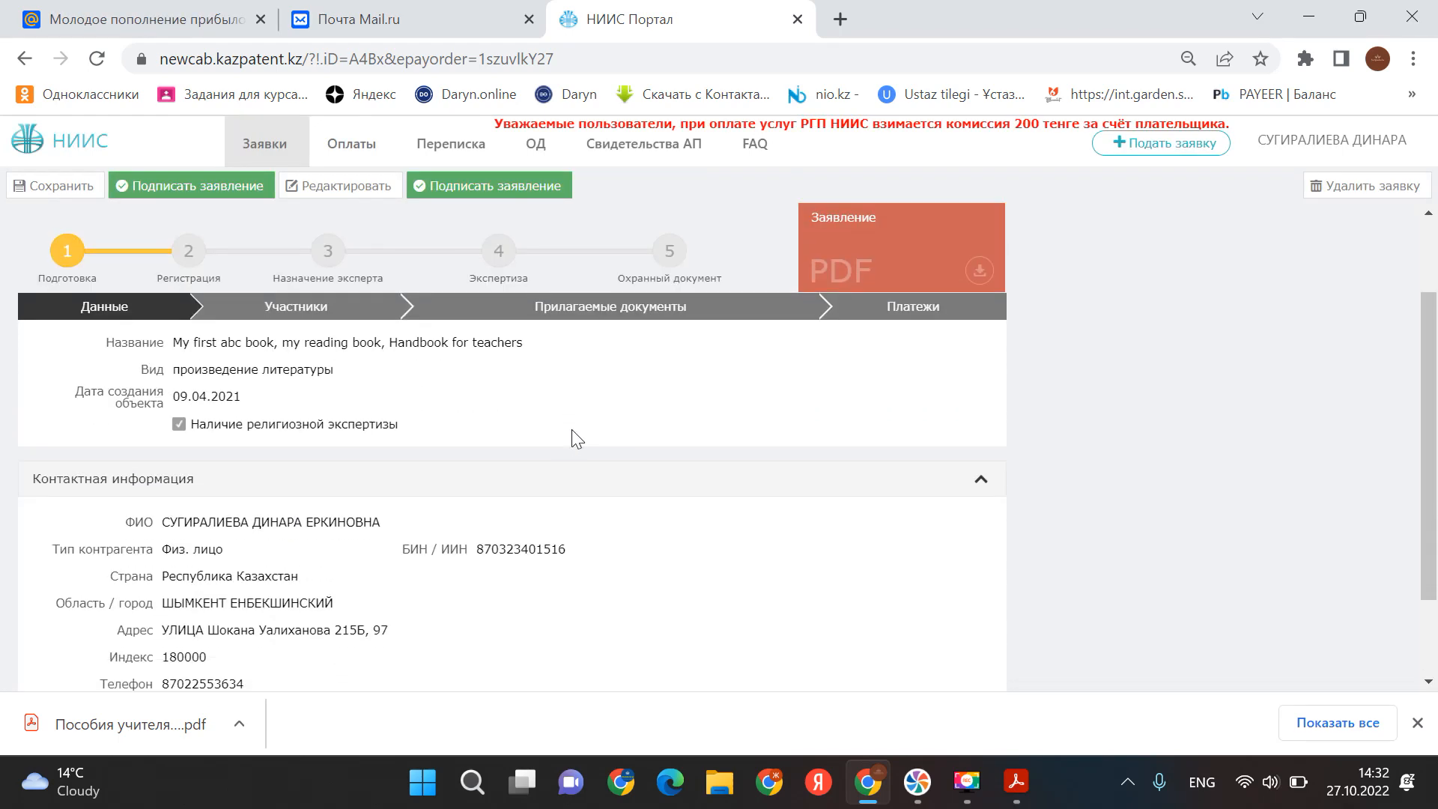
{"action": "scroll", "coordinate": [574, 438], "scroll_direction": "up", "scroll_amount": 1}
{"action": "left_click", "coordinate": [162, 189]}
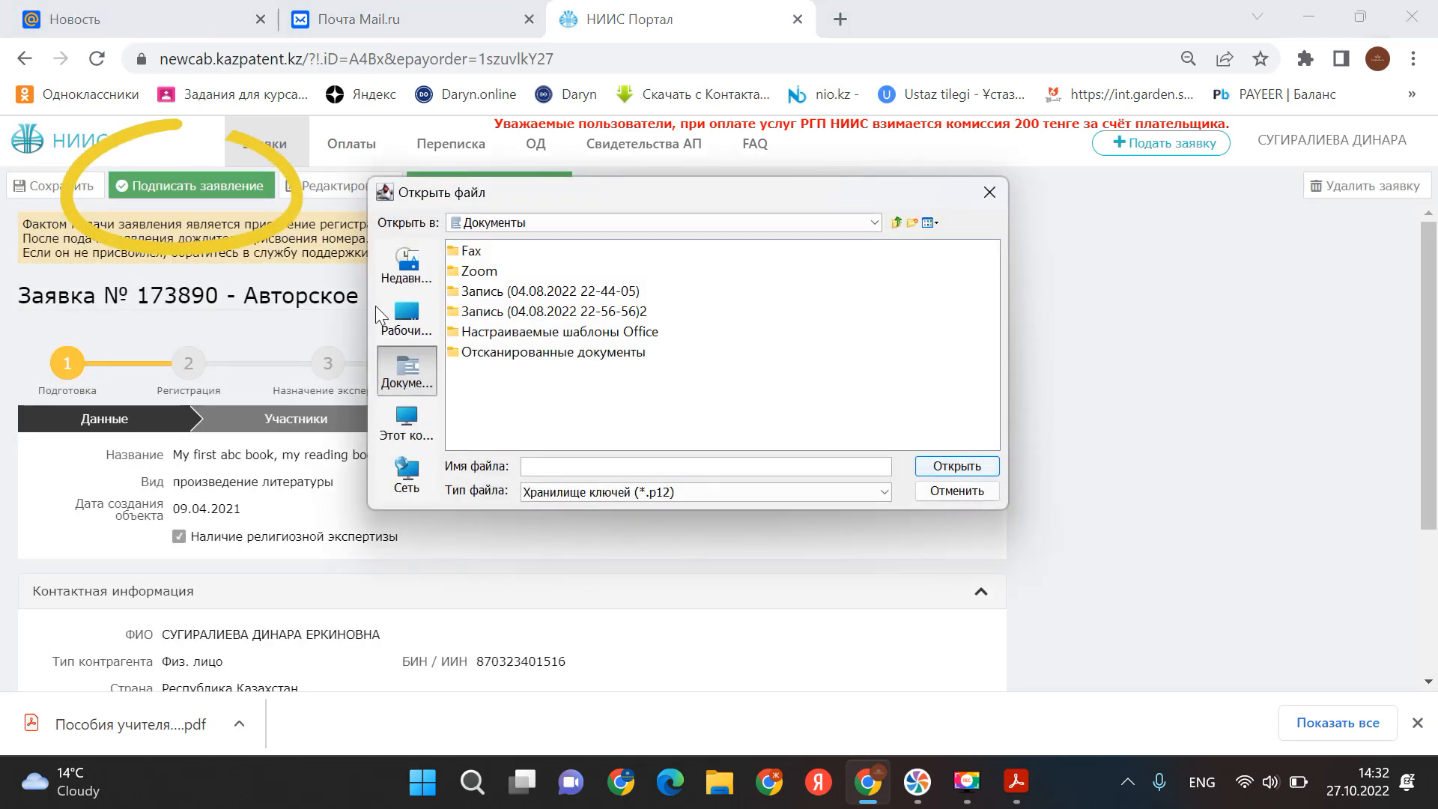
{"action": "left_click", "coordinate": [408, 328]}
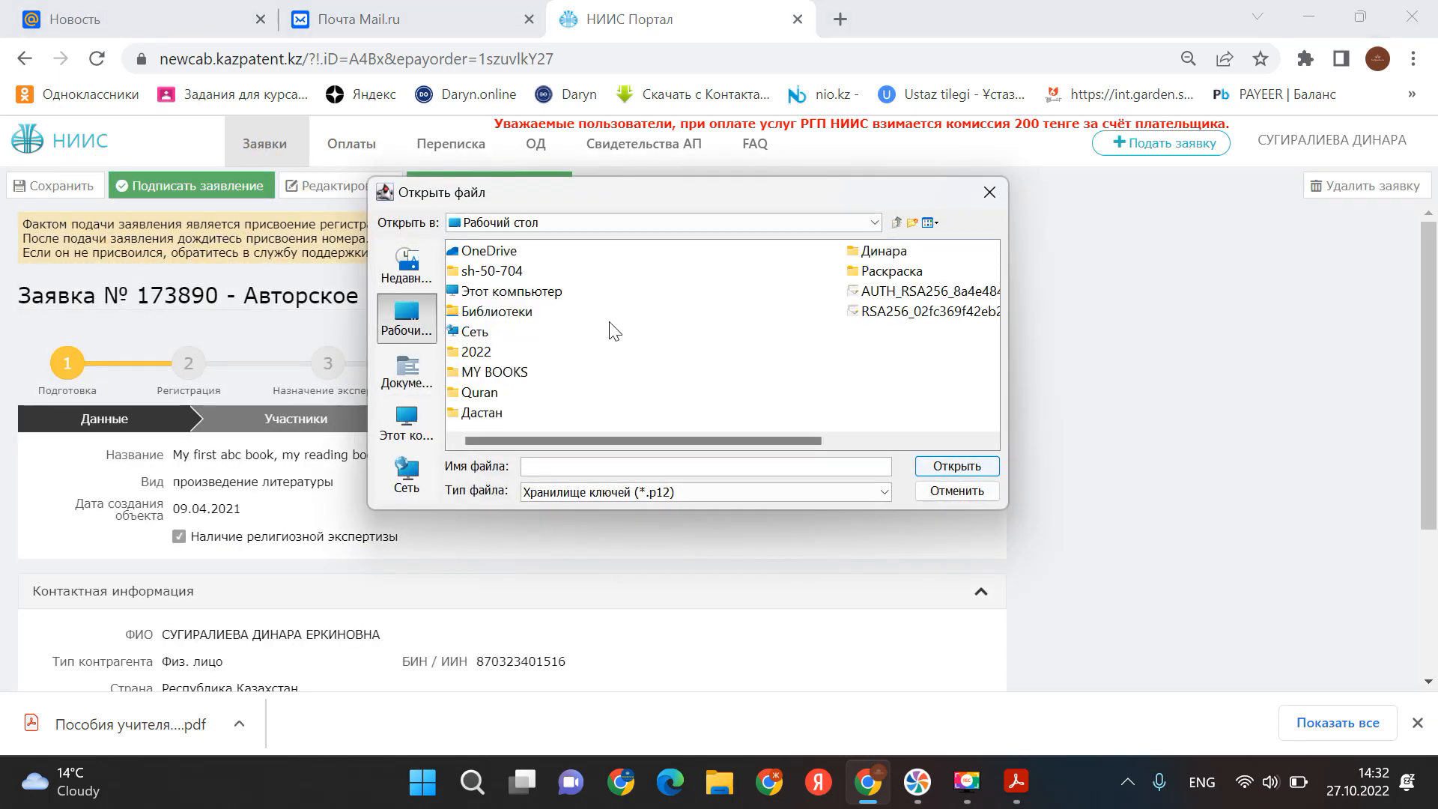
{"action": "double_click", "coordinate": [885, 255]}
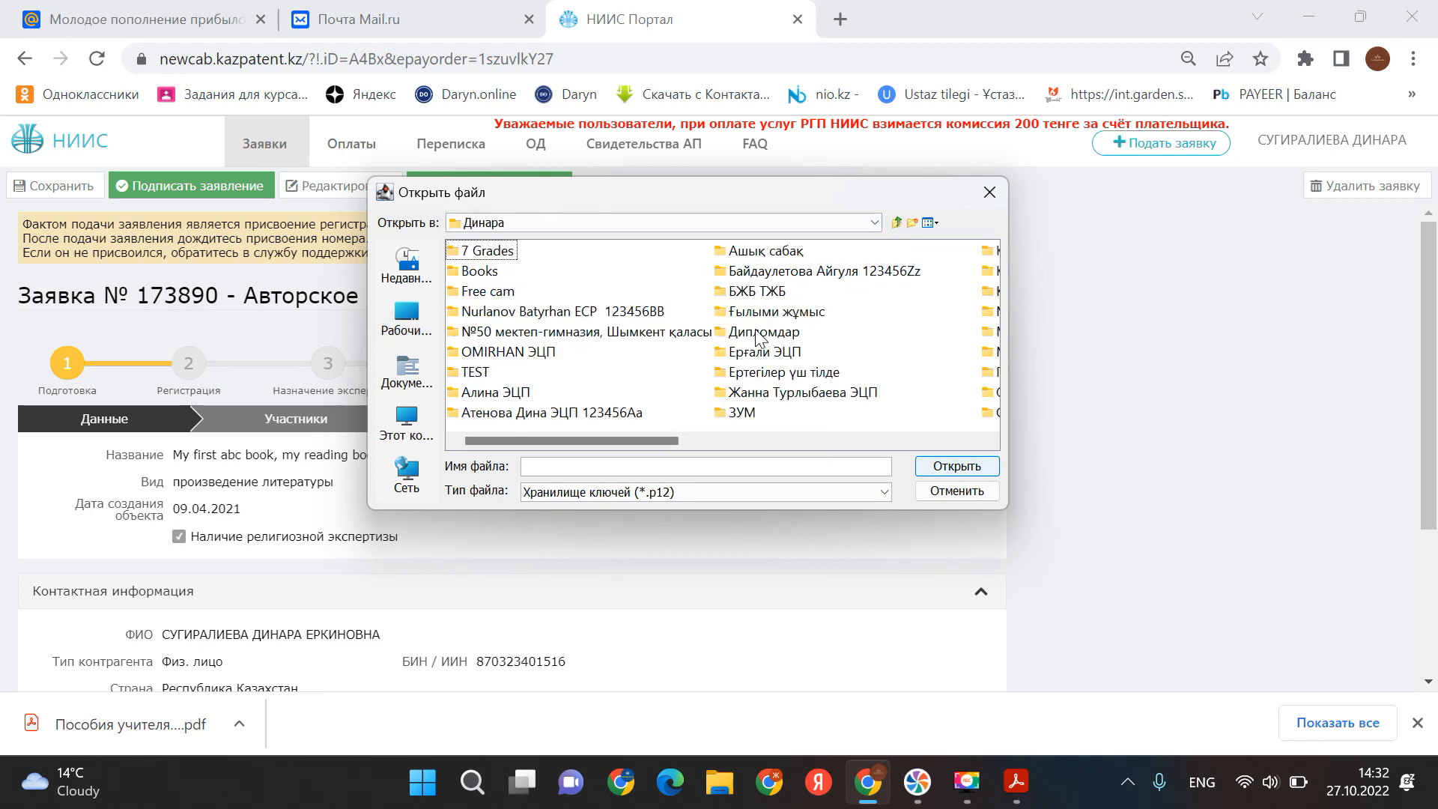
{"action": "scroll", "coordinate": [884, 360], "scroll_direction": "right", "scroll_amount": 3}
{"action": "double_click", "coordinate": [817, 254]}
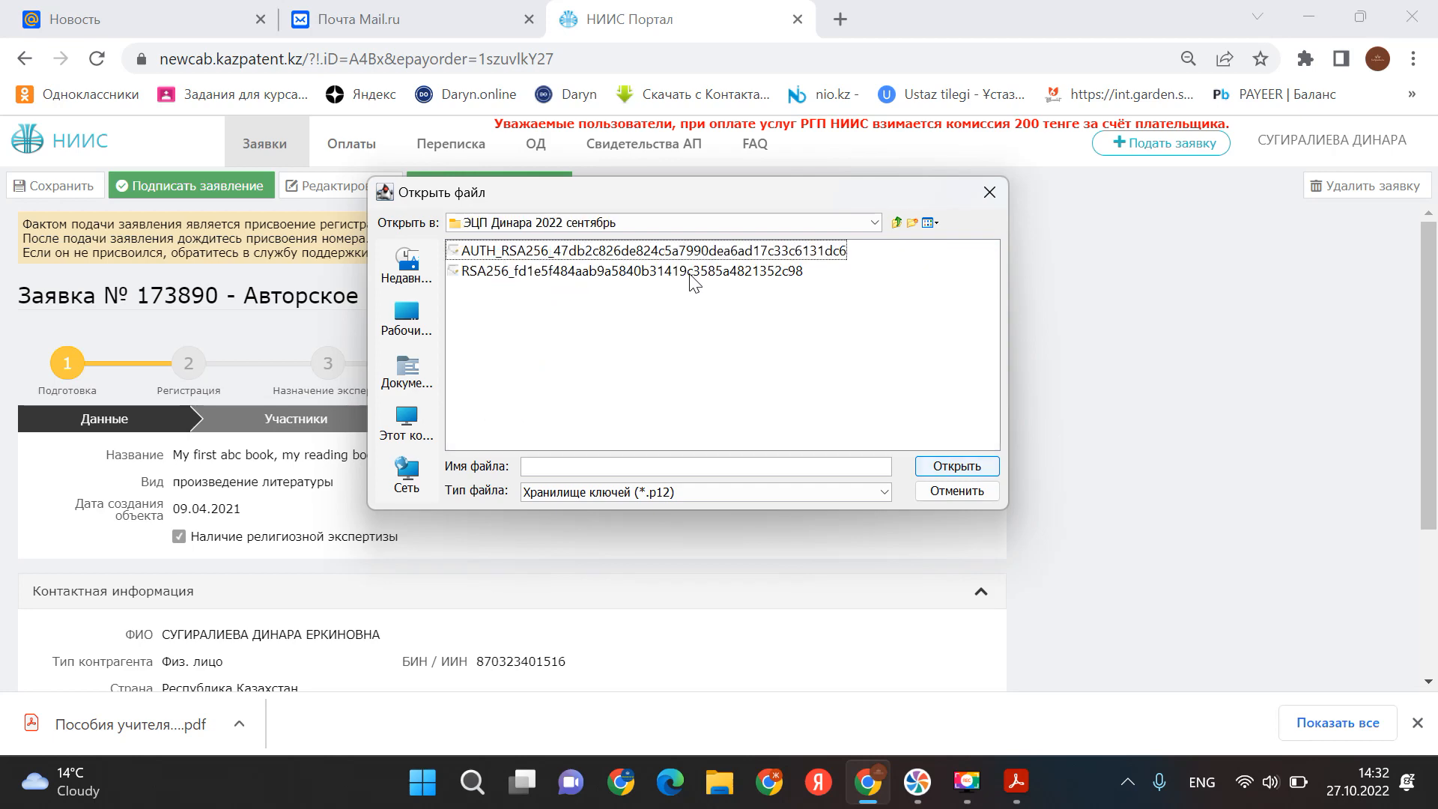
{"action": "double_click", "coordinate": [583, 271]}
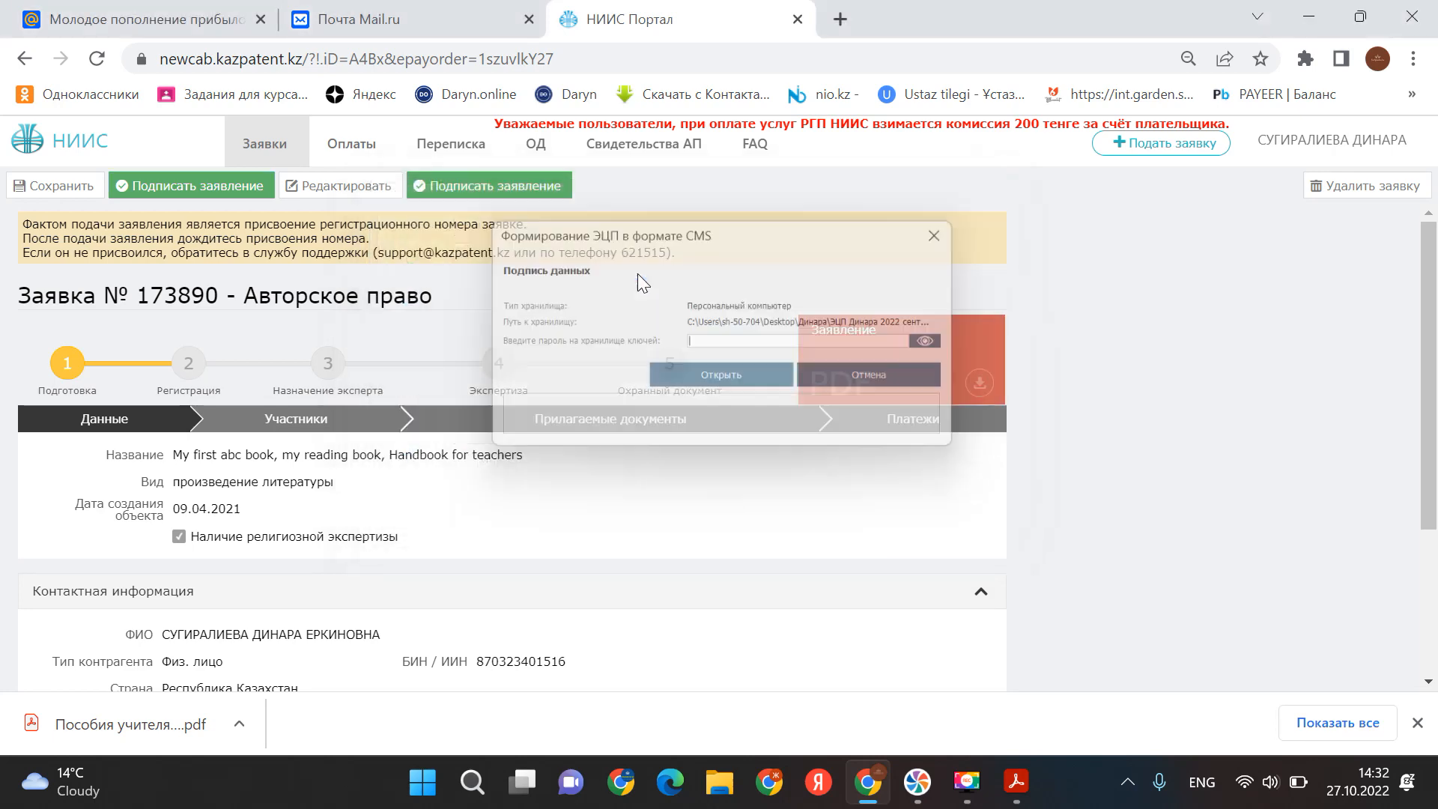
{"action": "type", "text": "••••"}
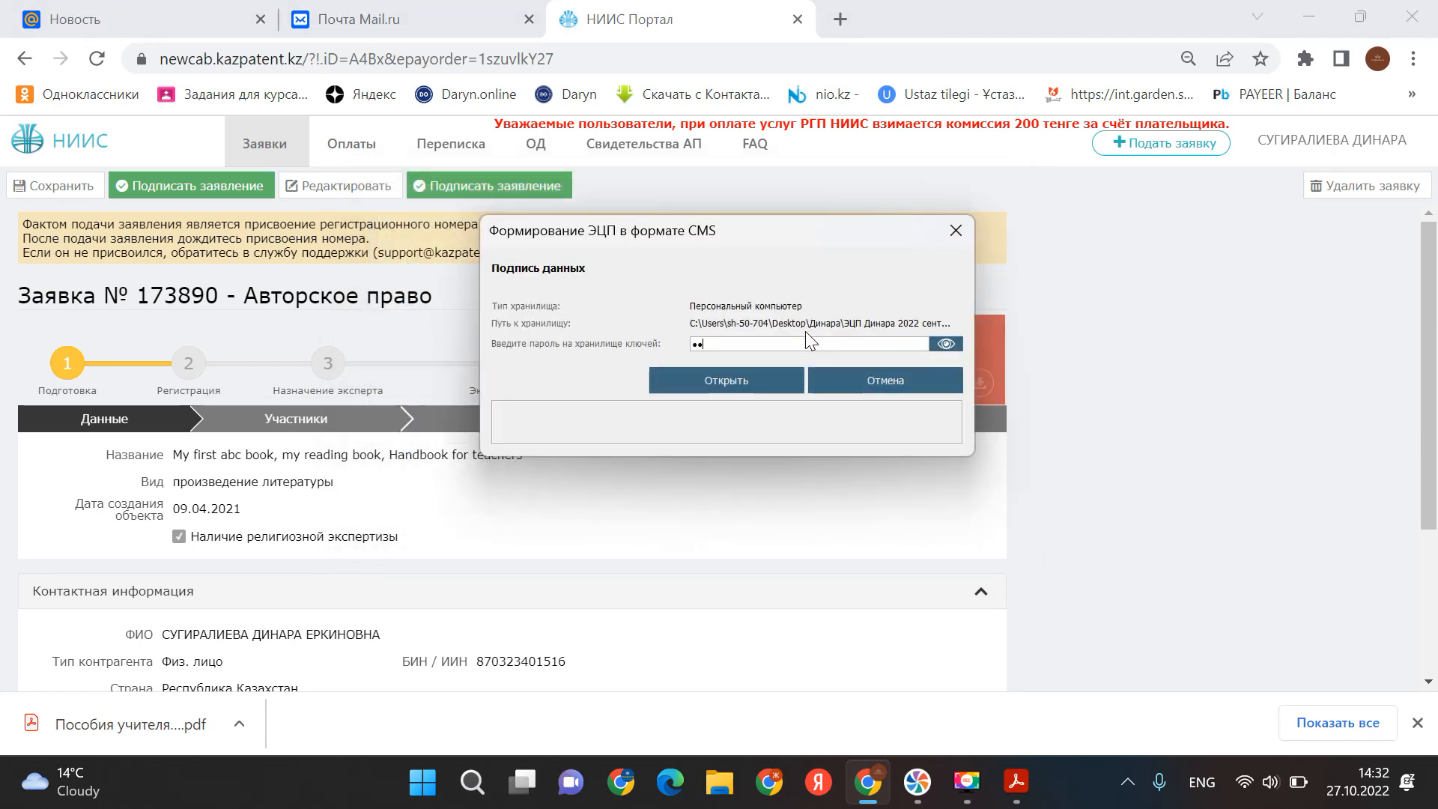
{"action": "type", "text": "••••"}
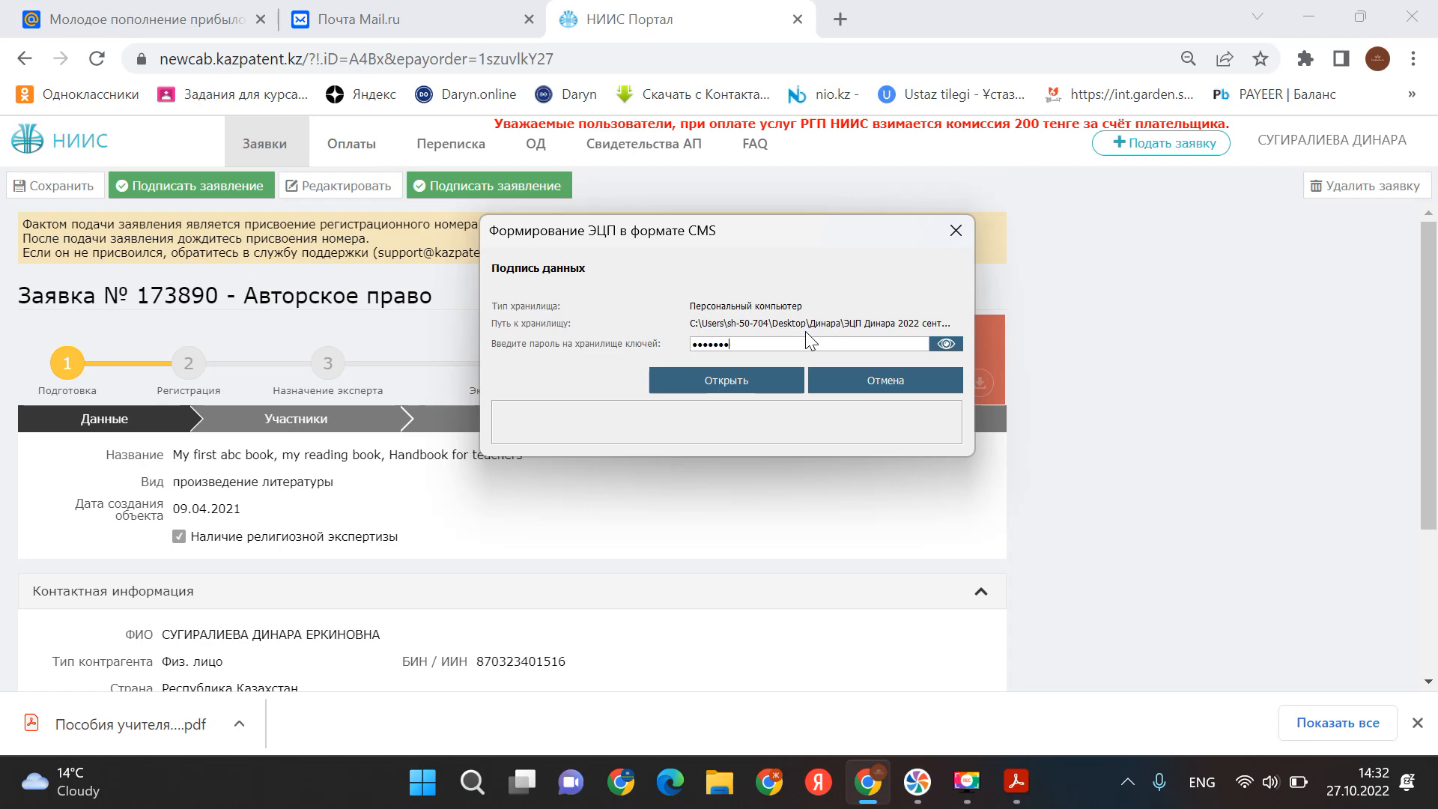
{"action": "key", "text": "Return"}
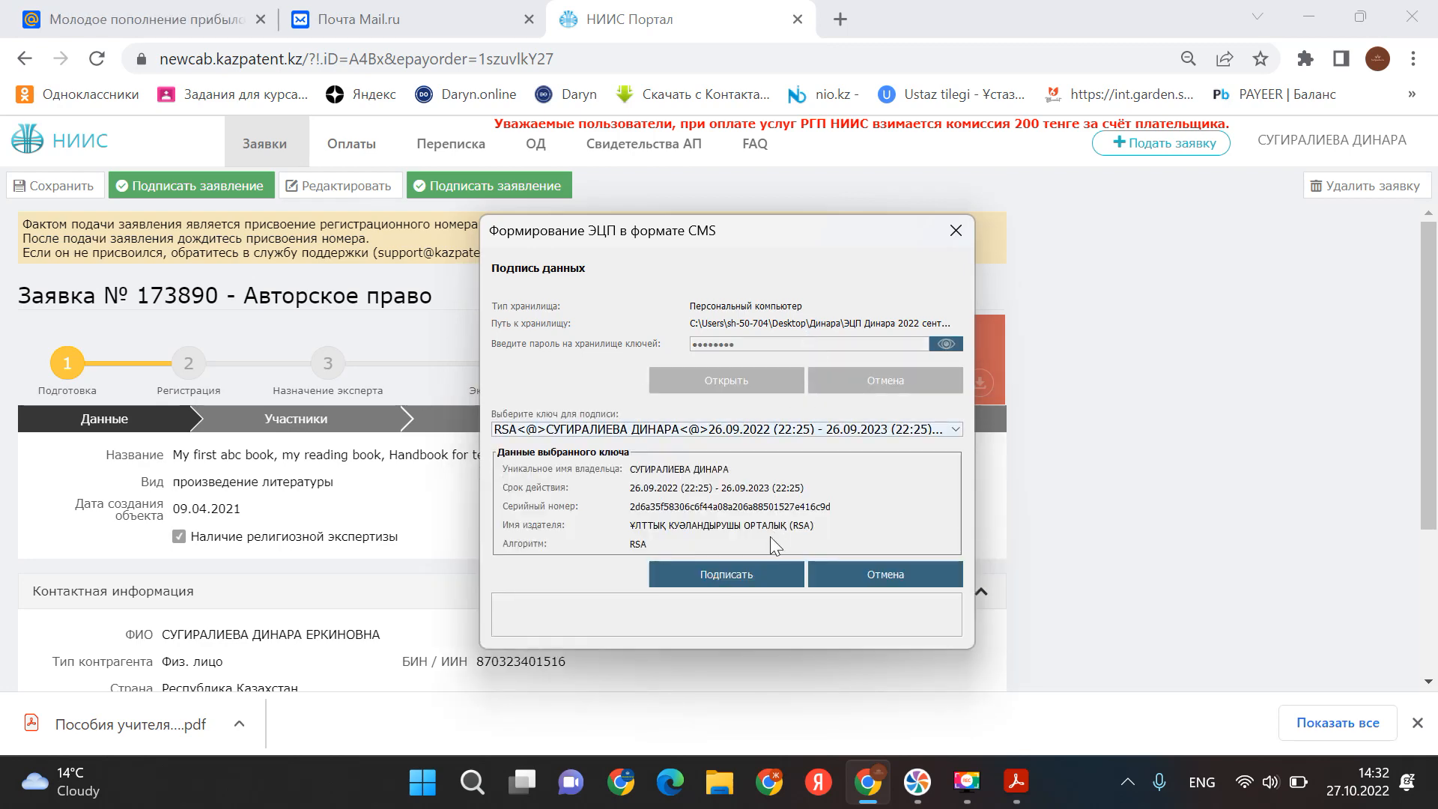
{"action": "left_click", "coordinate": [734, 575]}
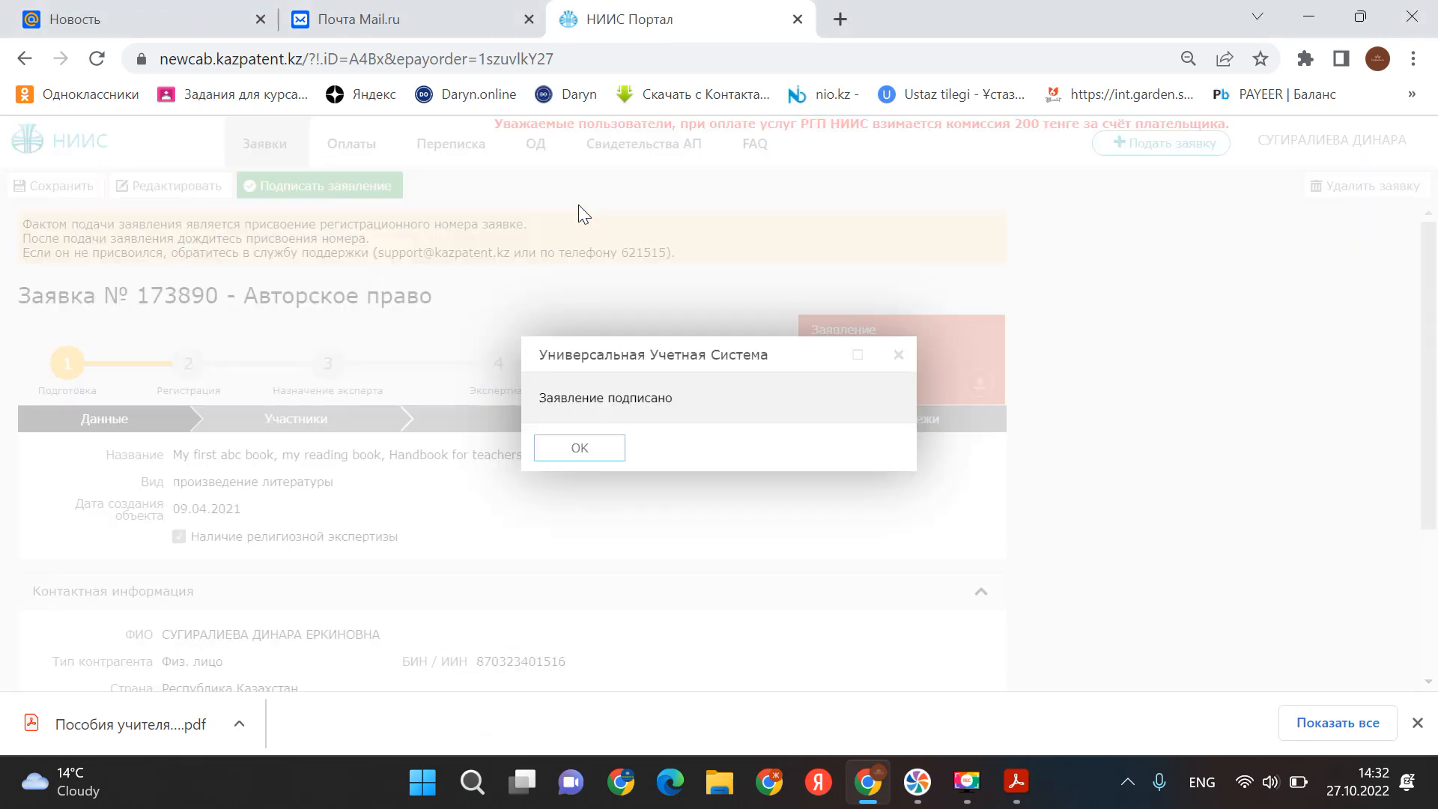
{"action": "left_click", "coordinate": [607, 452]}
{"action": "left_click", "coordinate": [346, 189]}
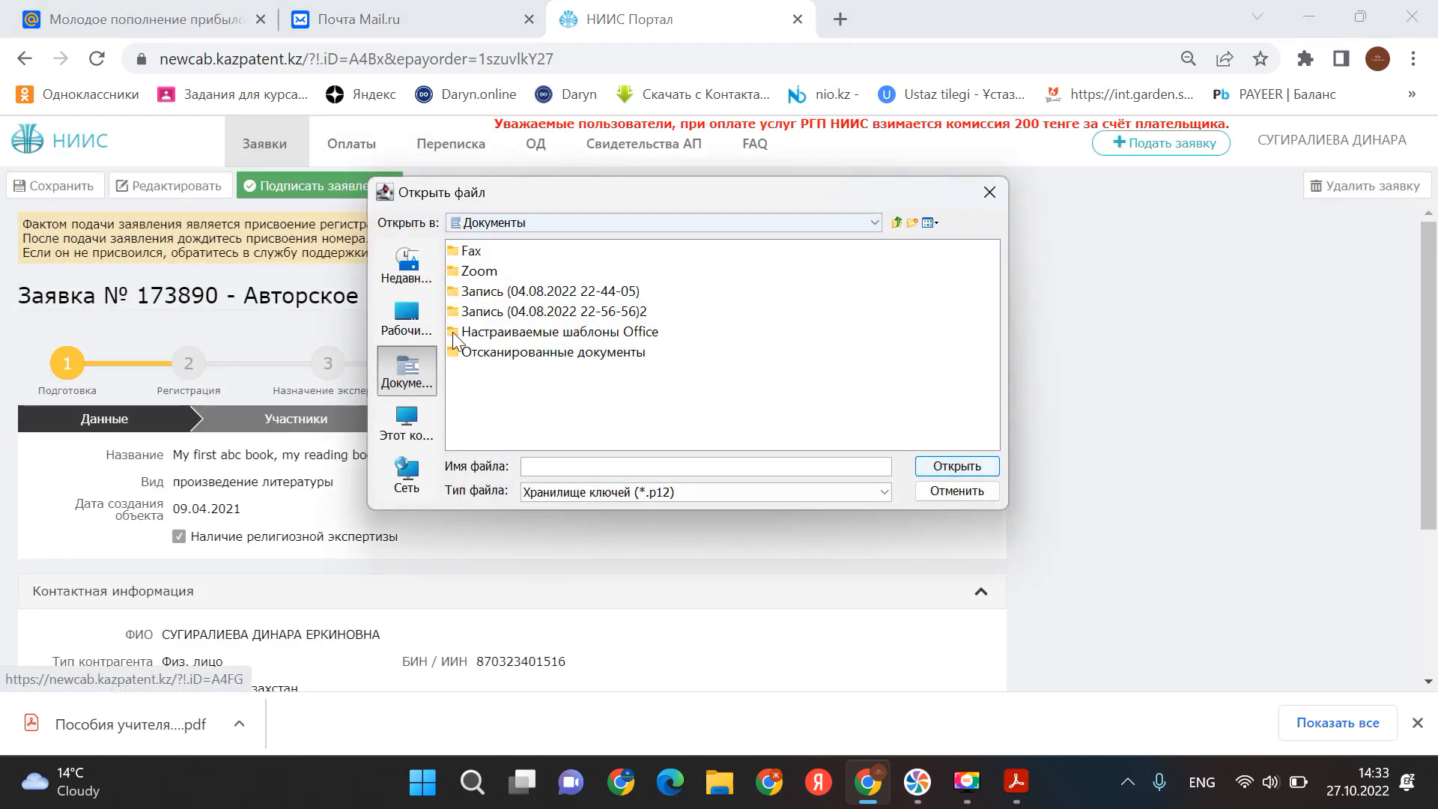
{"action": "left_click", "coordinate": [402, 323]}
{"action": "double_click", "coordinate": [899, 254]}
{"action": "scroll", "coordinate": [824, 352], "scroll_direction": "down", "scroll_amount": 3}
{"action": "double_click", "coordinate": [821, 251]}
{"action": "double_click", "coordinate": [598, 270]}
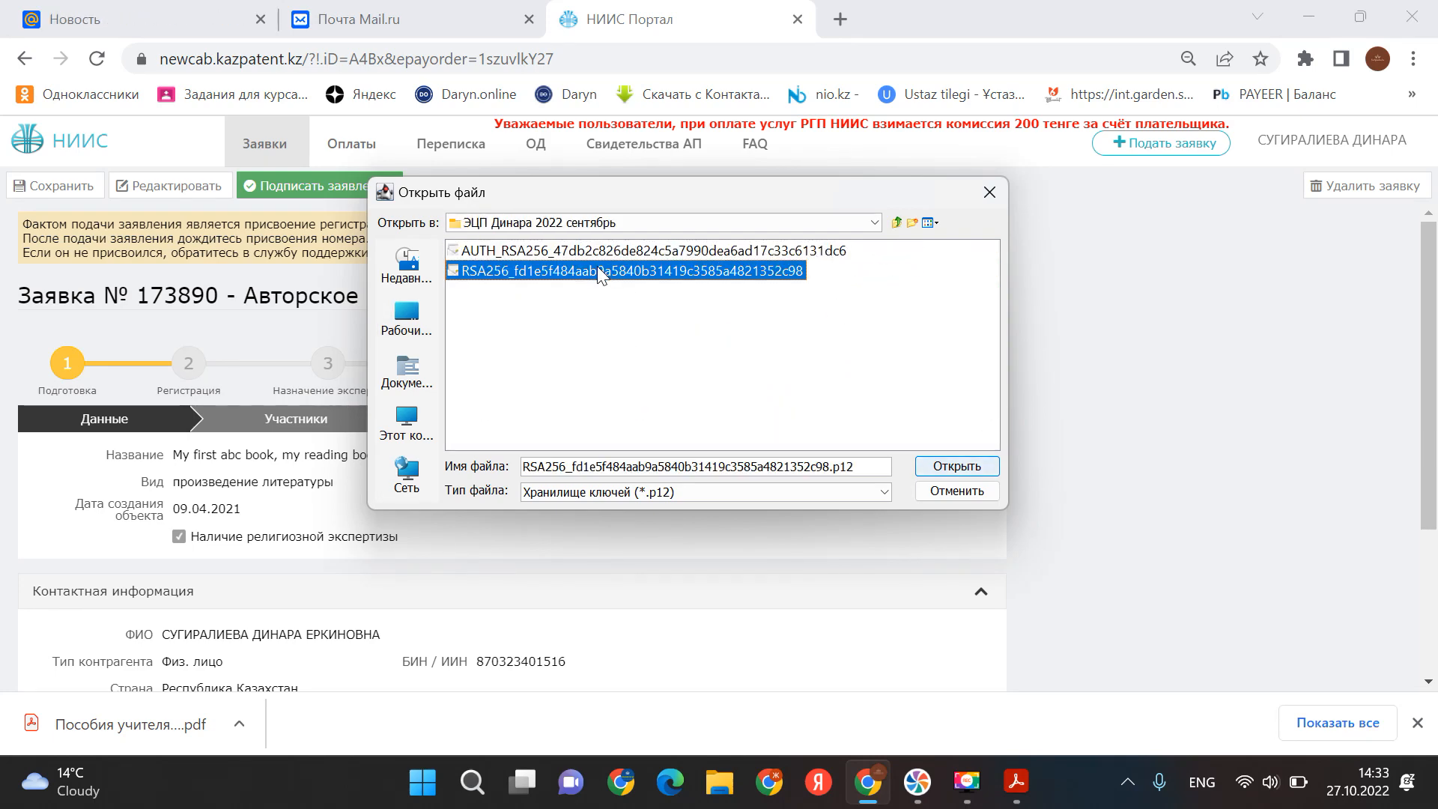
{"action": "type", "text": "123456"}
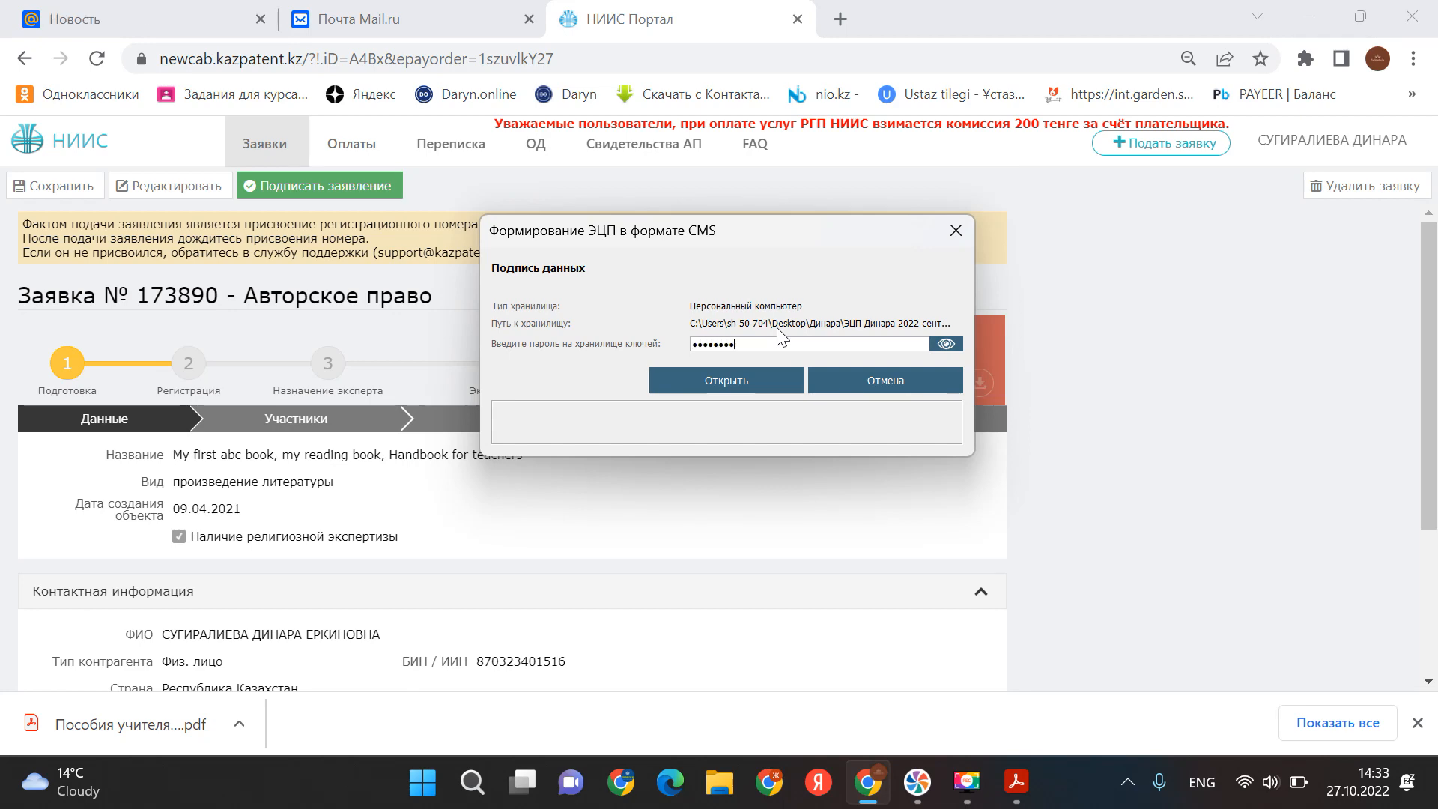
{"action": "key", "text": "Return"}
{"action": "left_click", "coordinate": [740, 575]}
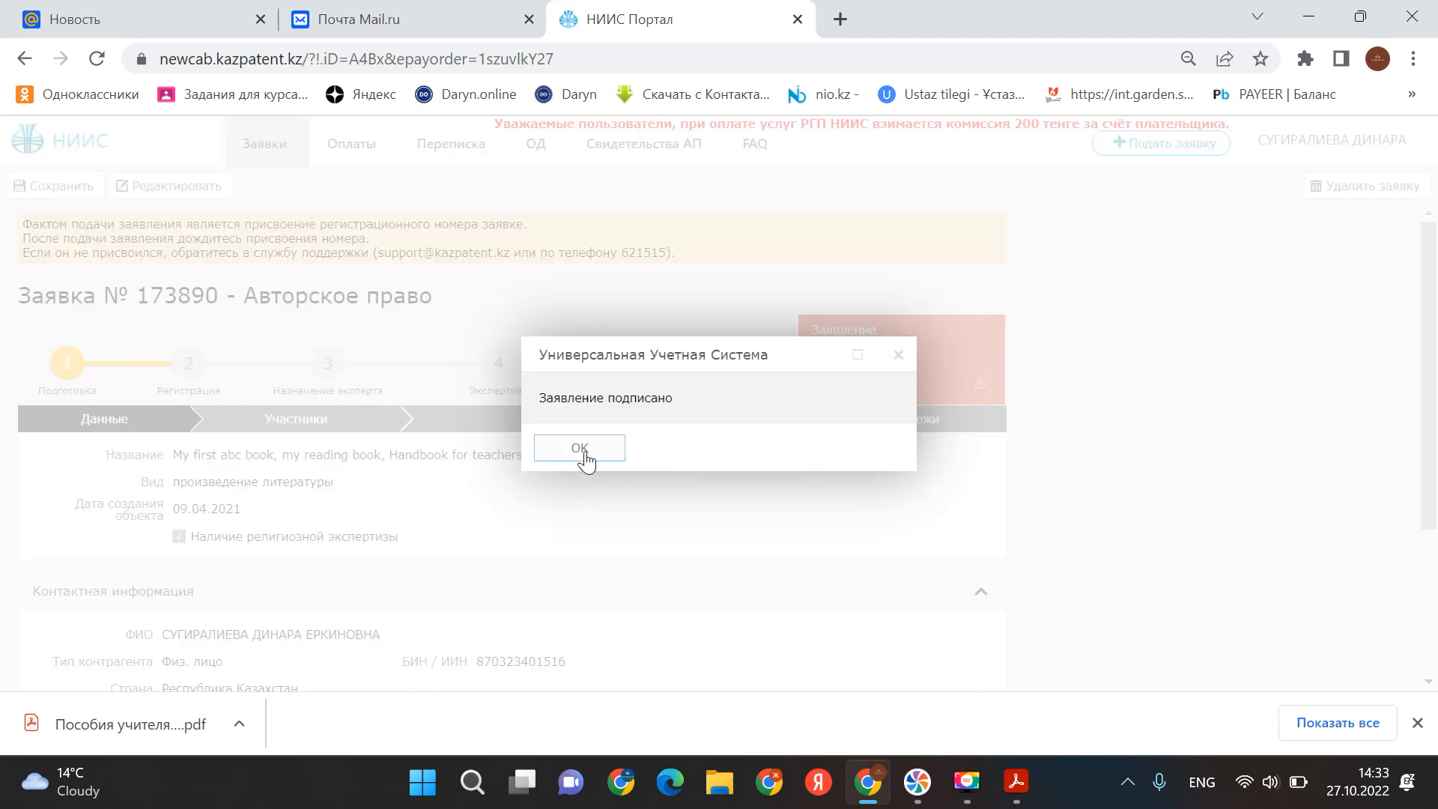
{"action": "left_click", "coordinate": [581, 449]}
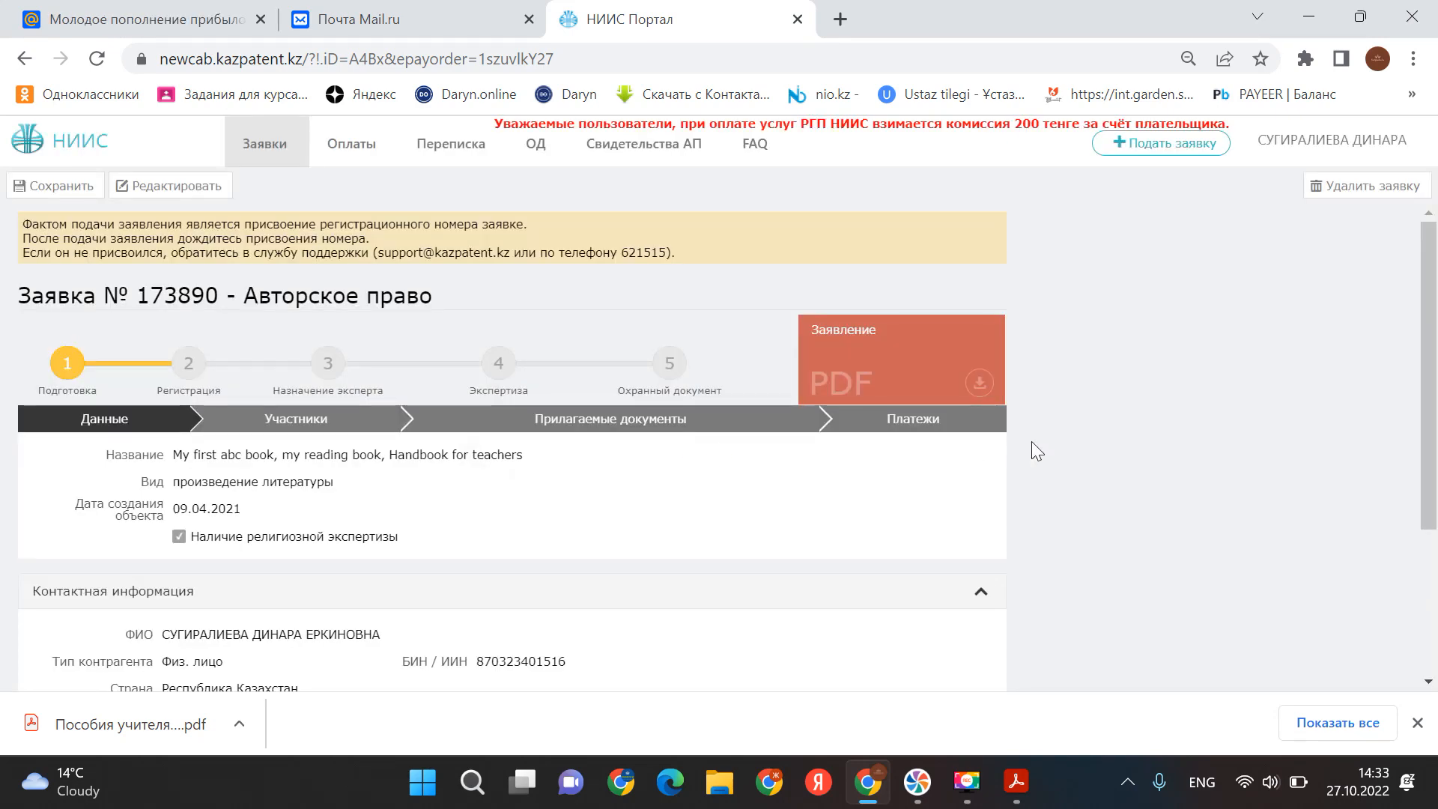
{"action": "scroll", "coordinate": [1031, 442], "scroll_direction": "down", "scroll_amount": 3}
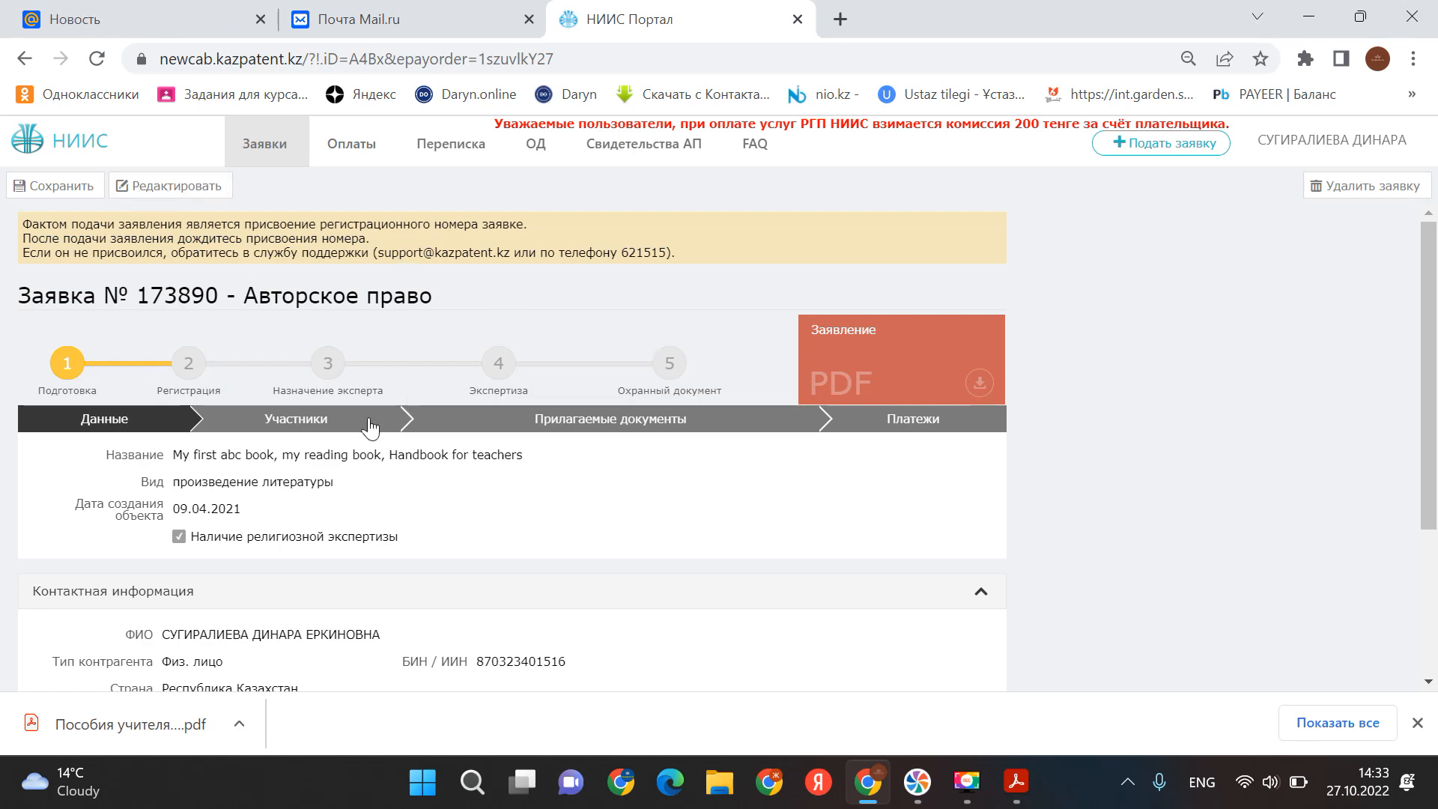
{"action": "scroll", "coordinate": [370, 425], "scroll_direction": "down", "scroll_amount": 3}
{"action": "scroll", "coordinate": [372, 425], "scroll_direction": "up", "scroll_amount": 3}
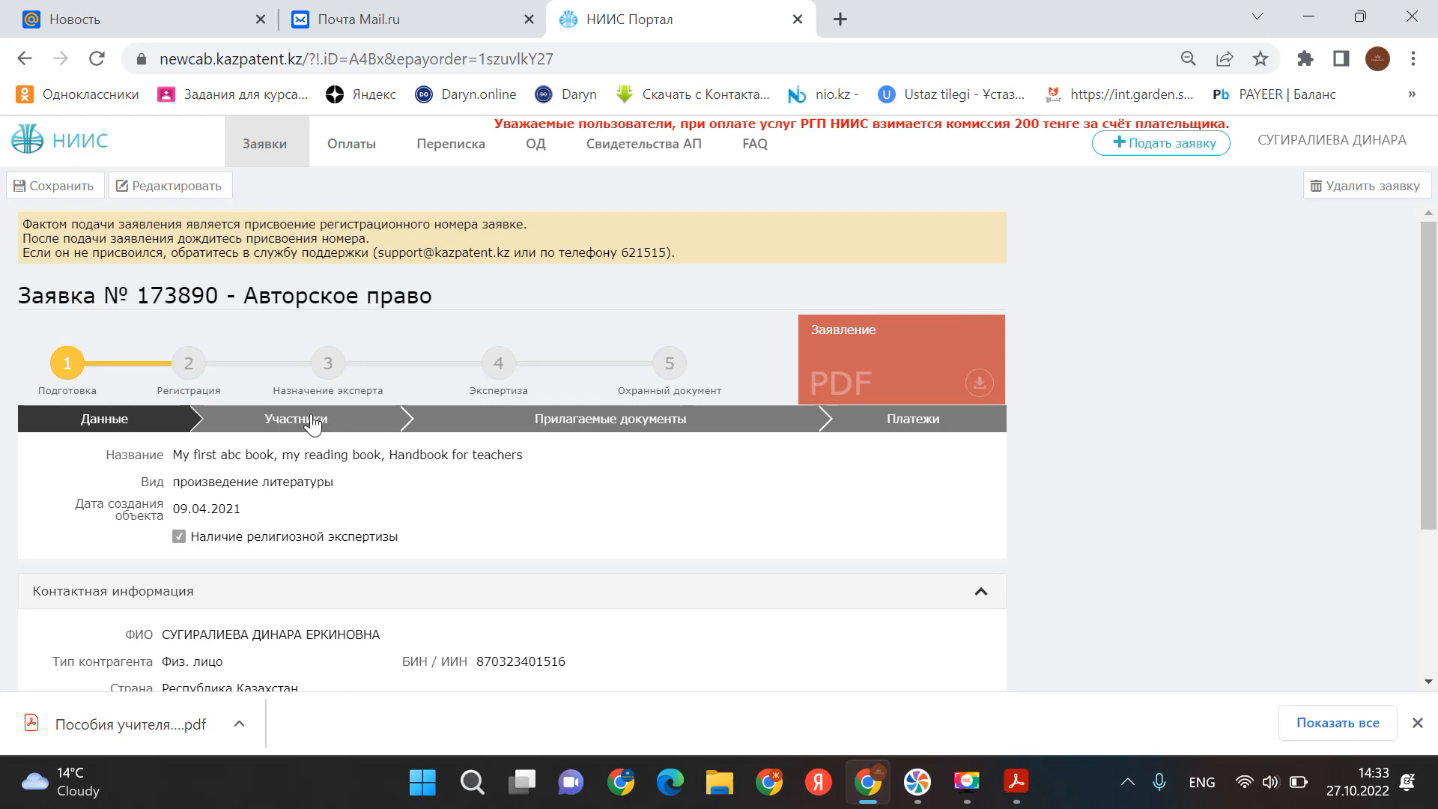